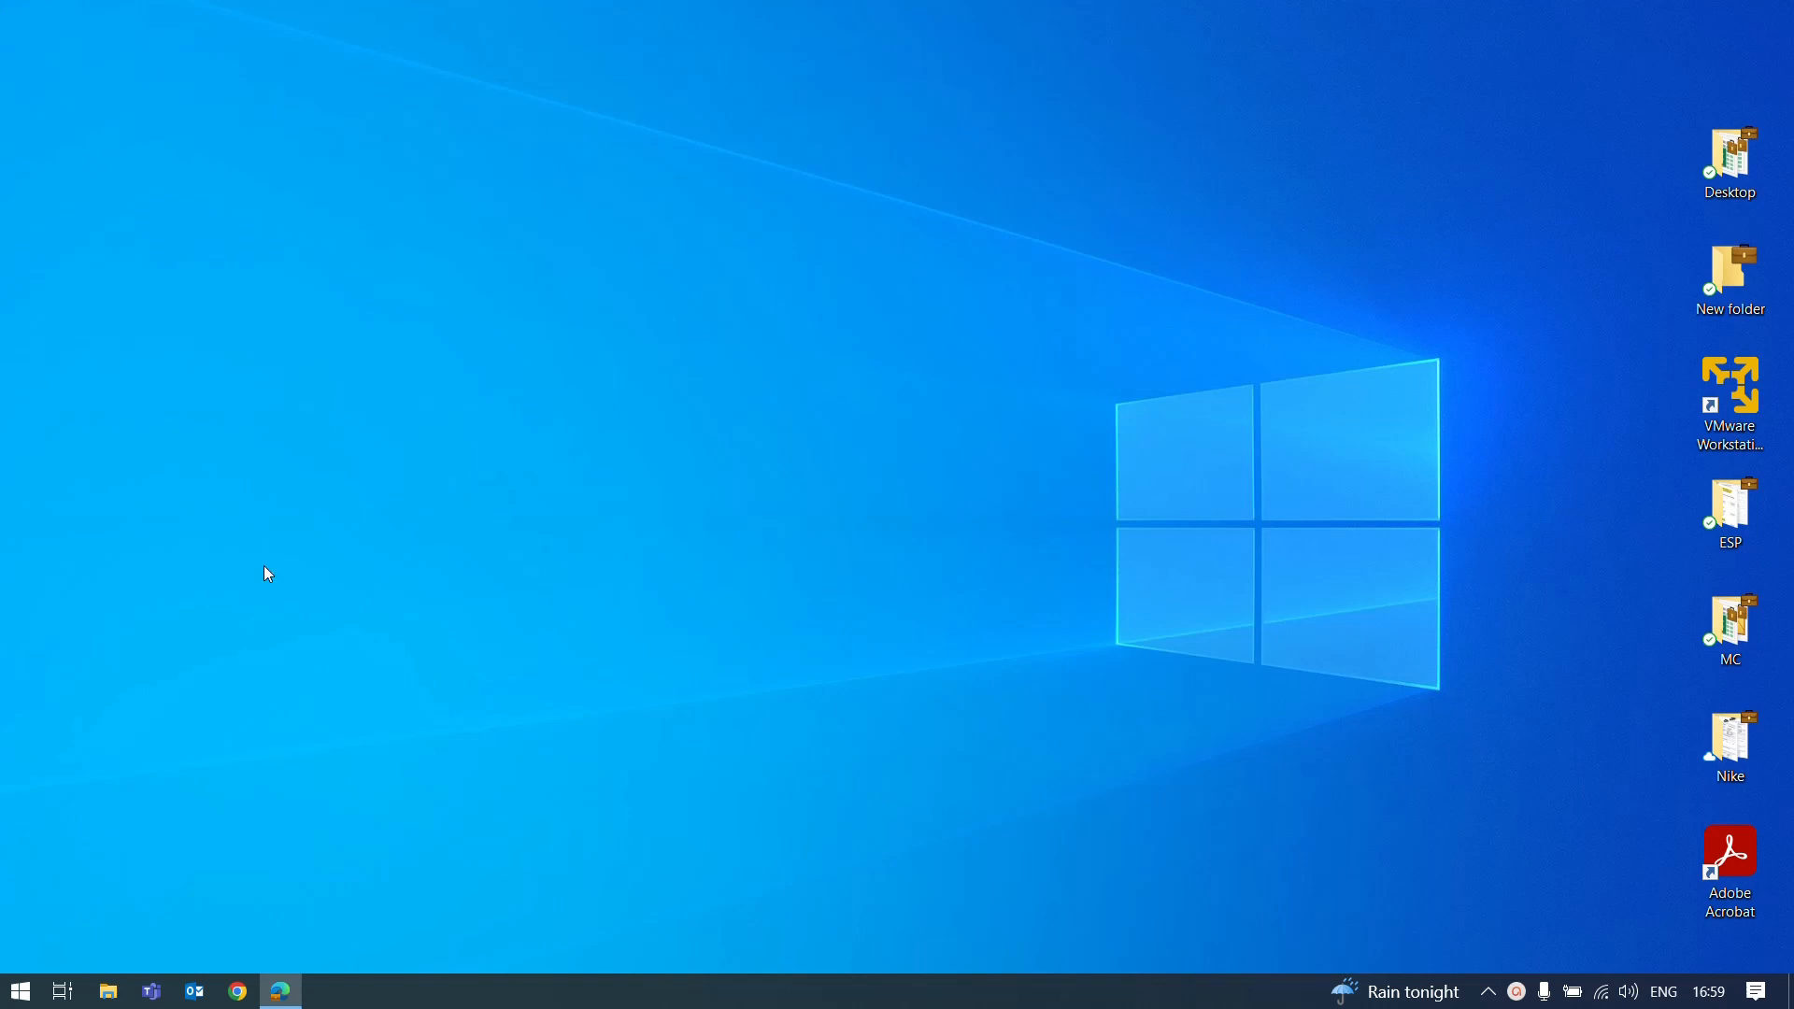
Step: Create a blank Word document and insert the "Microsoft Corporation:" heading with the overview paragraph about Microsoft's history, products and services
click(21, 993)
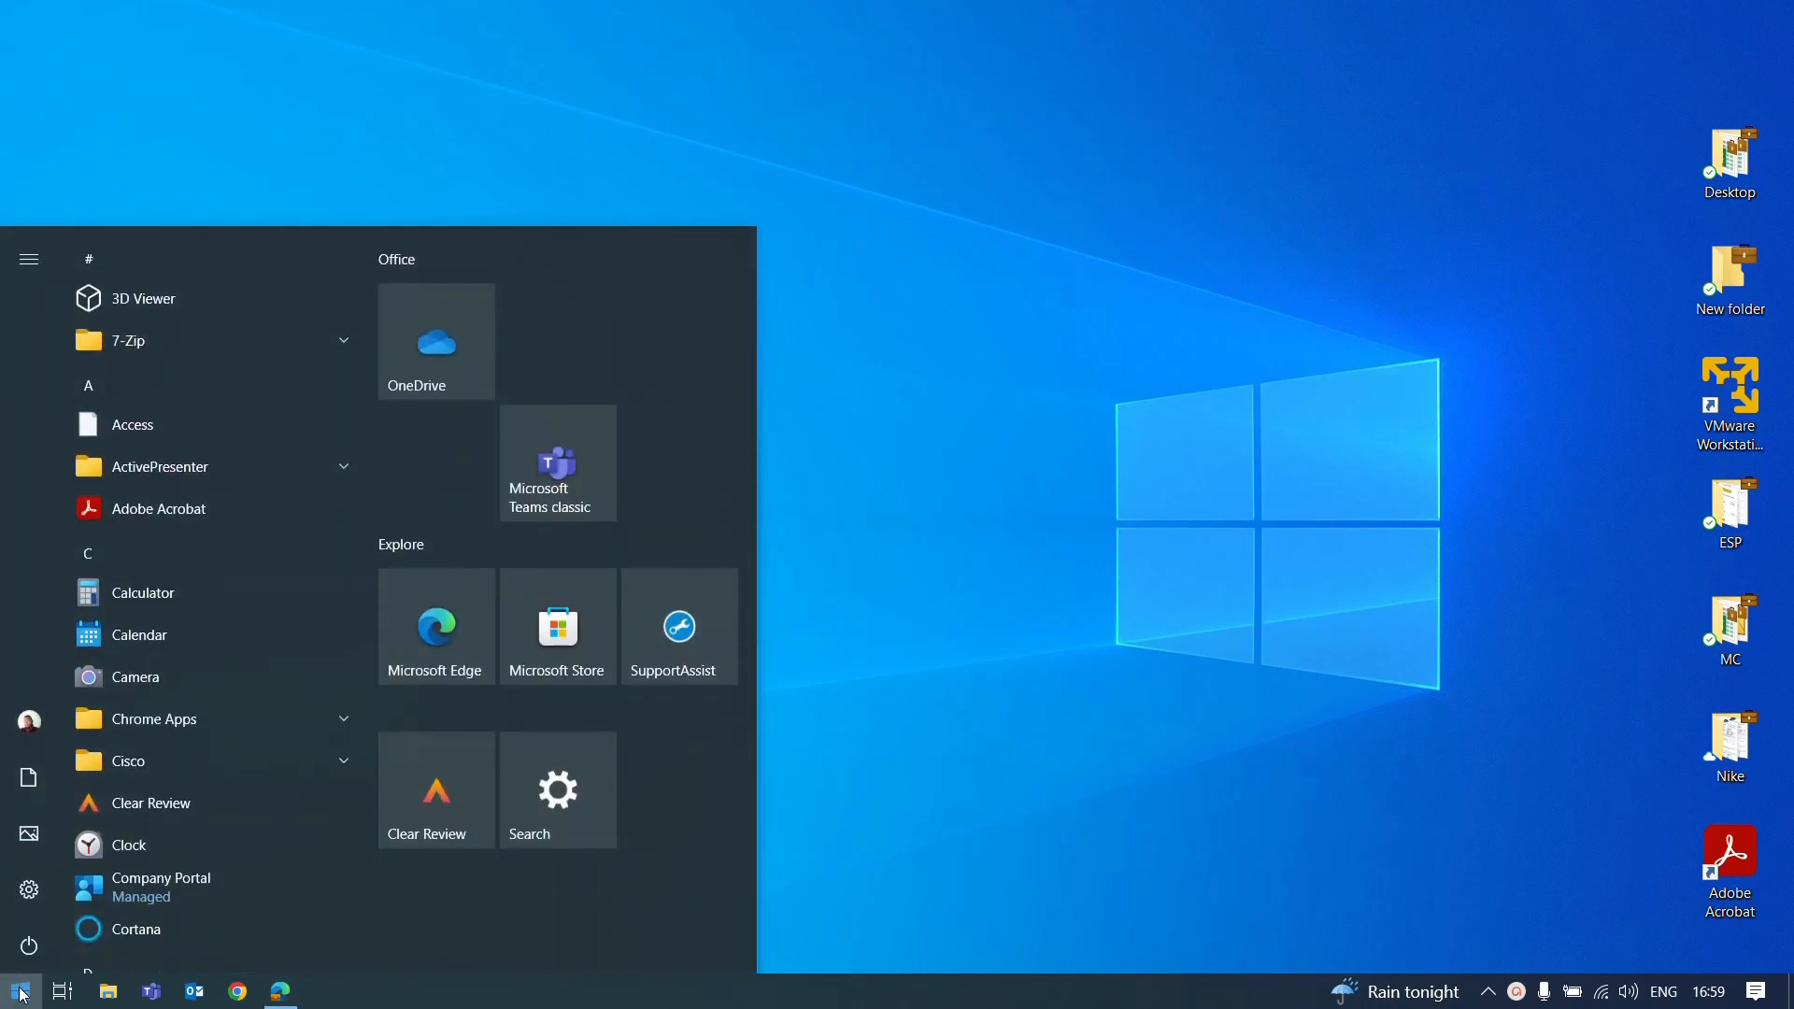
text(wor)
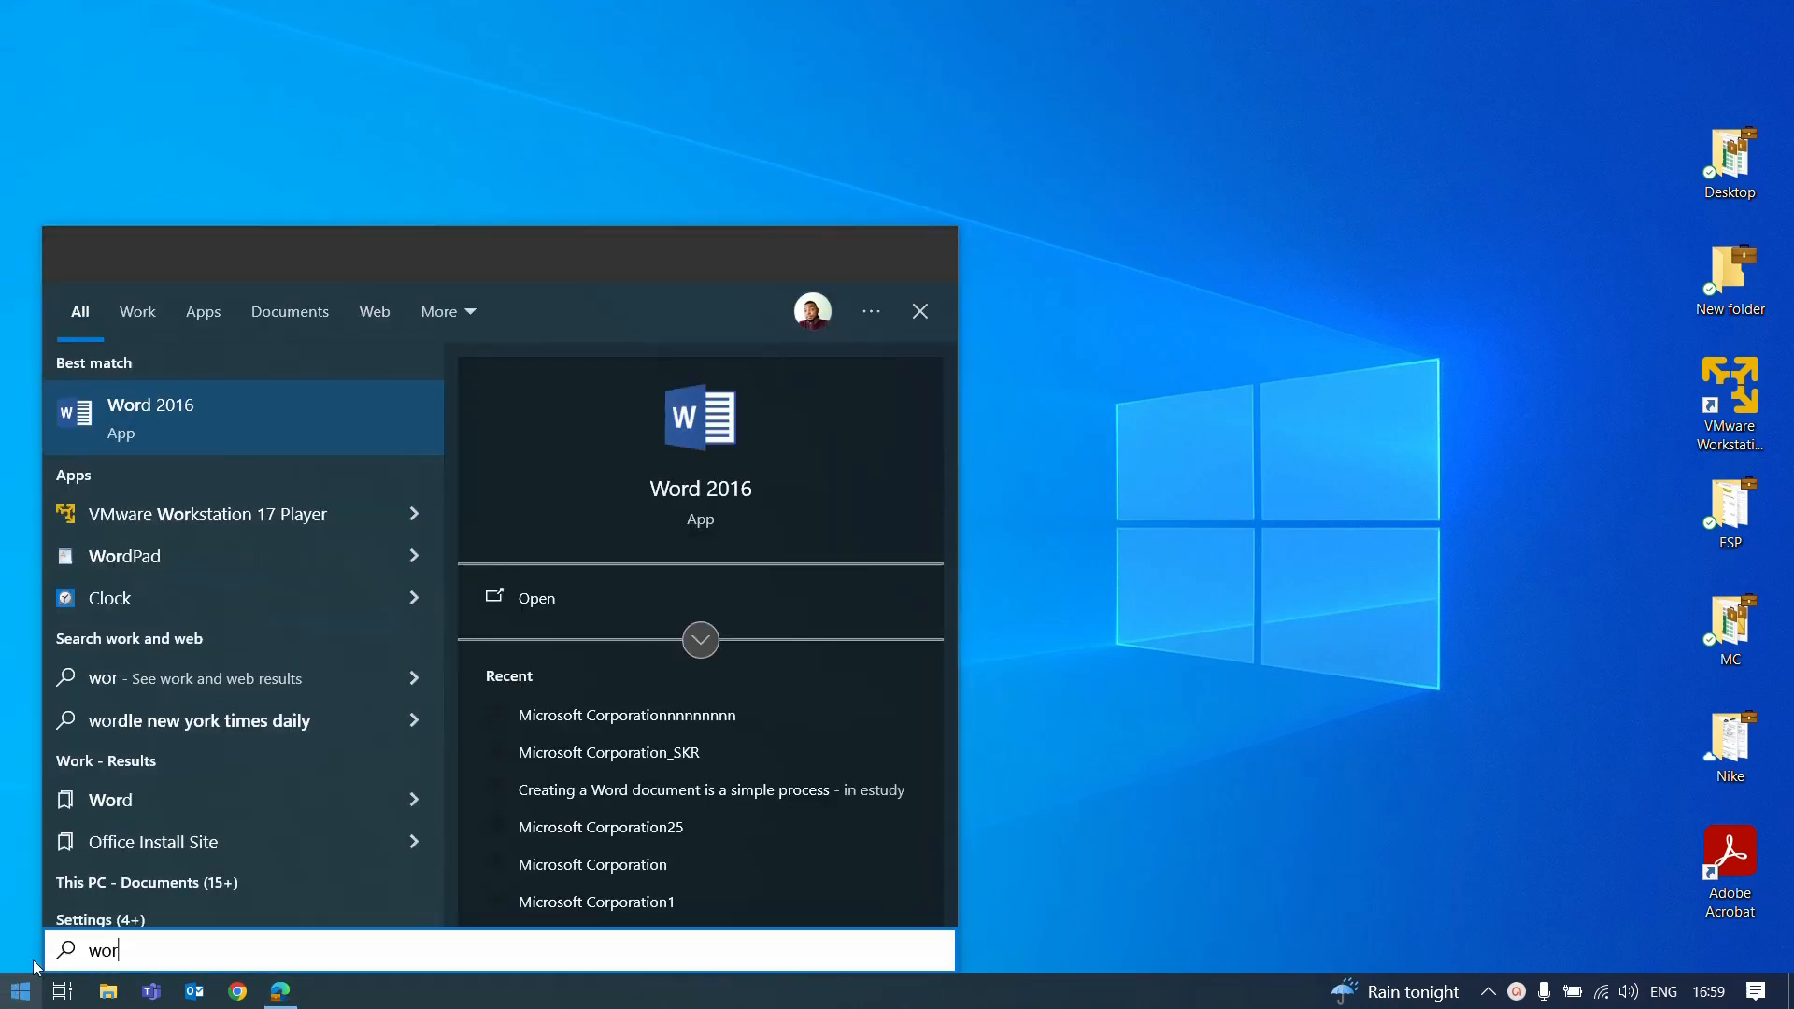
click(706, 466)
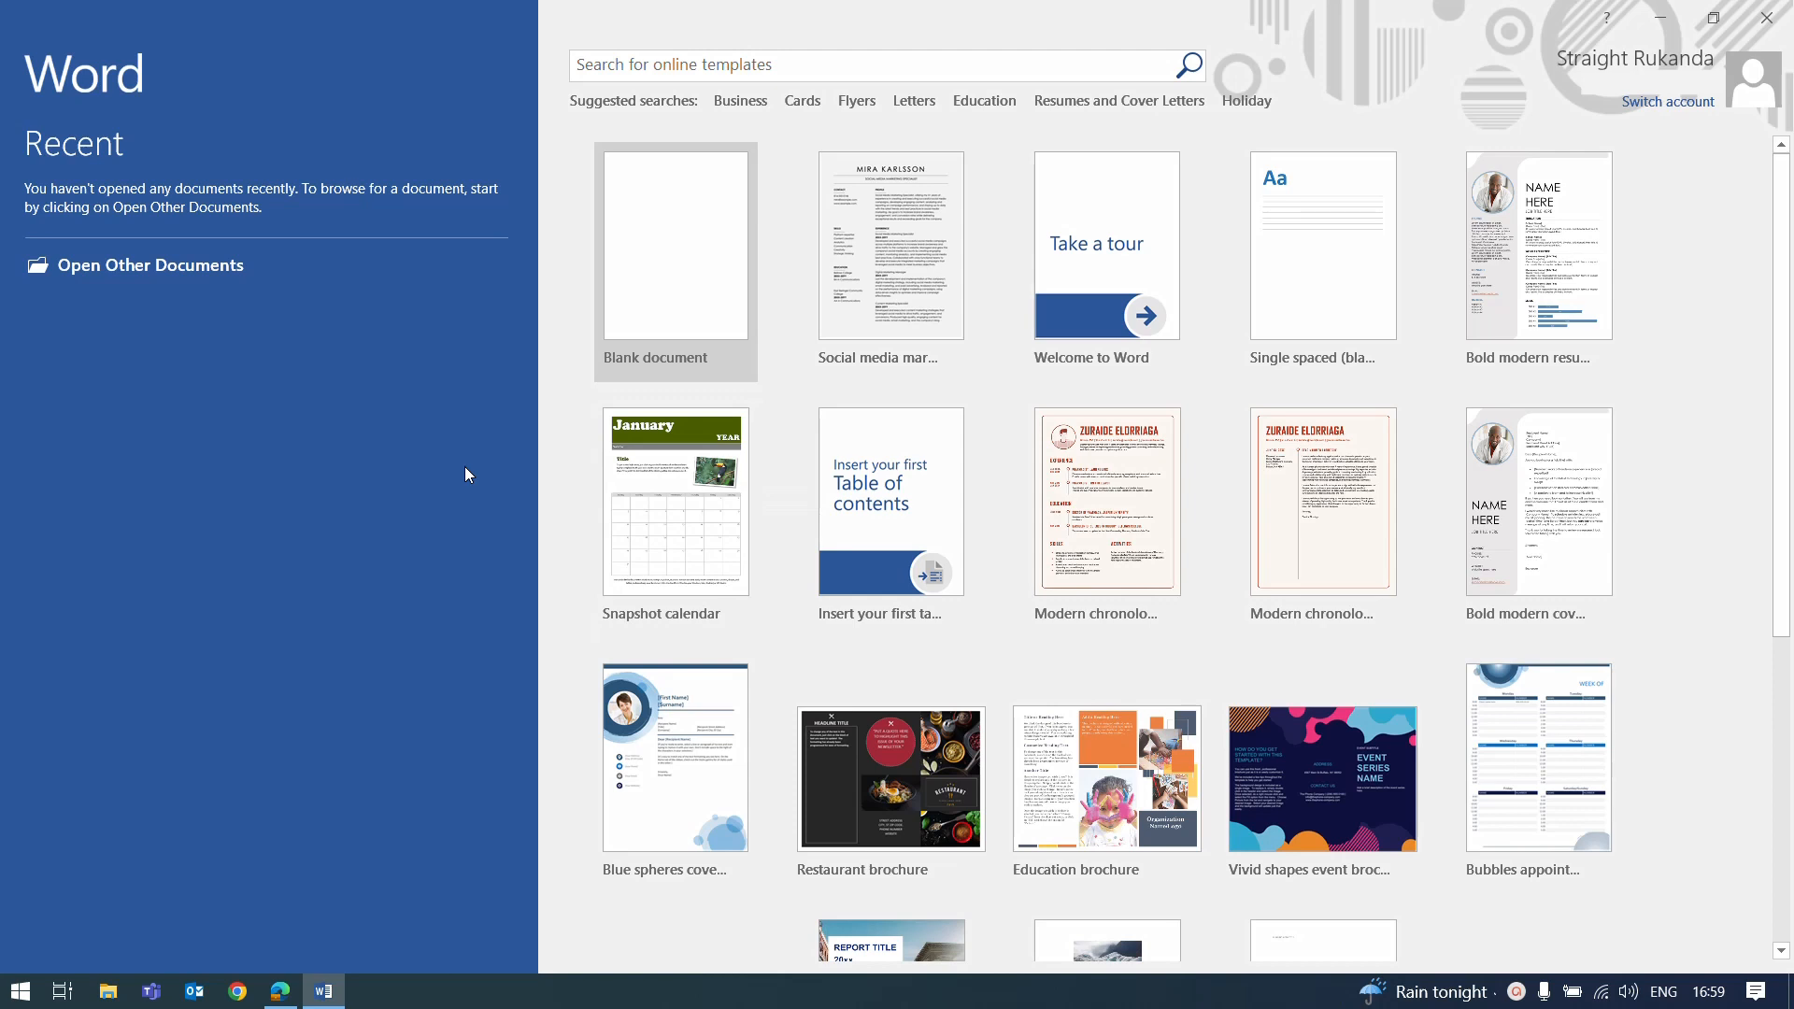
click(699, 241)
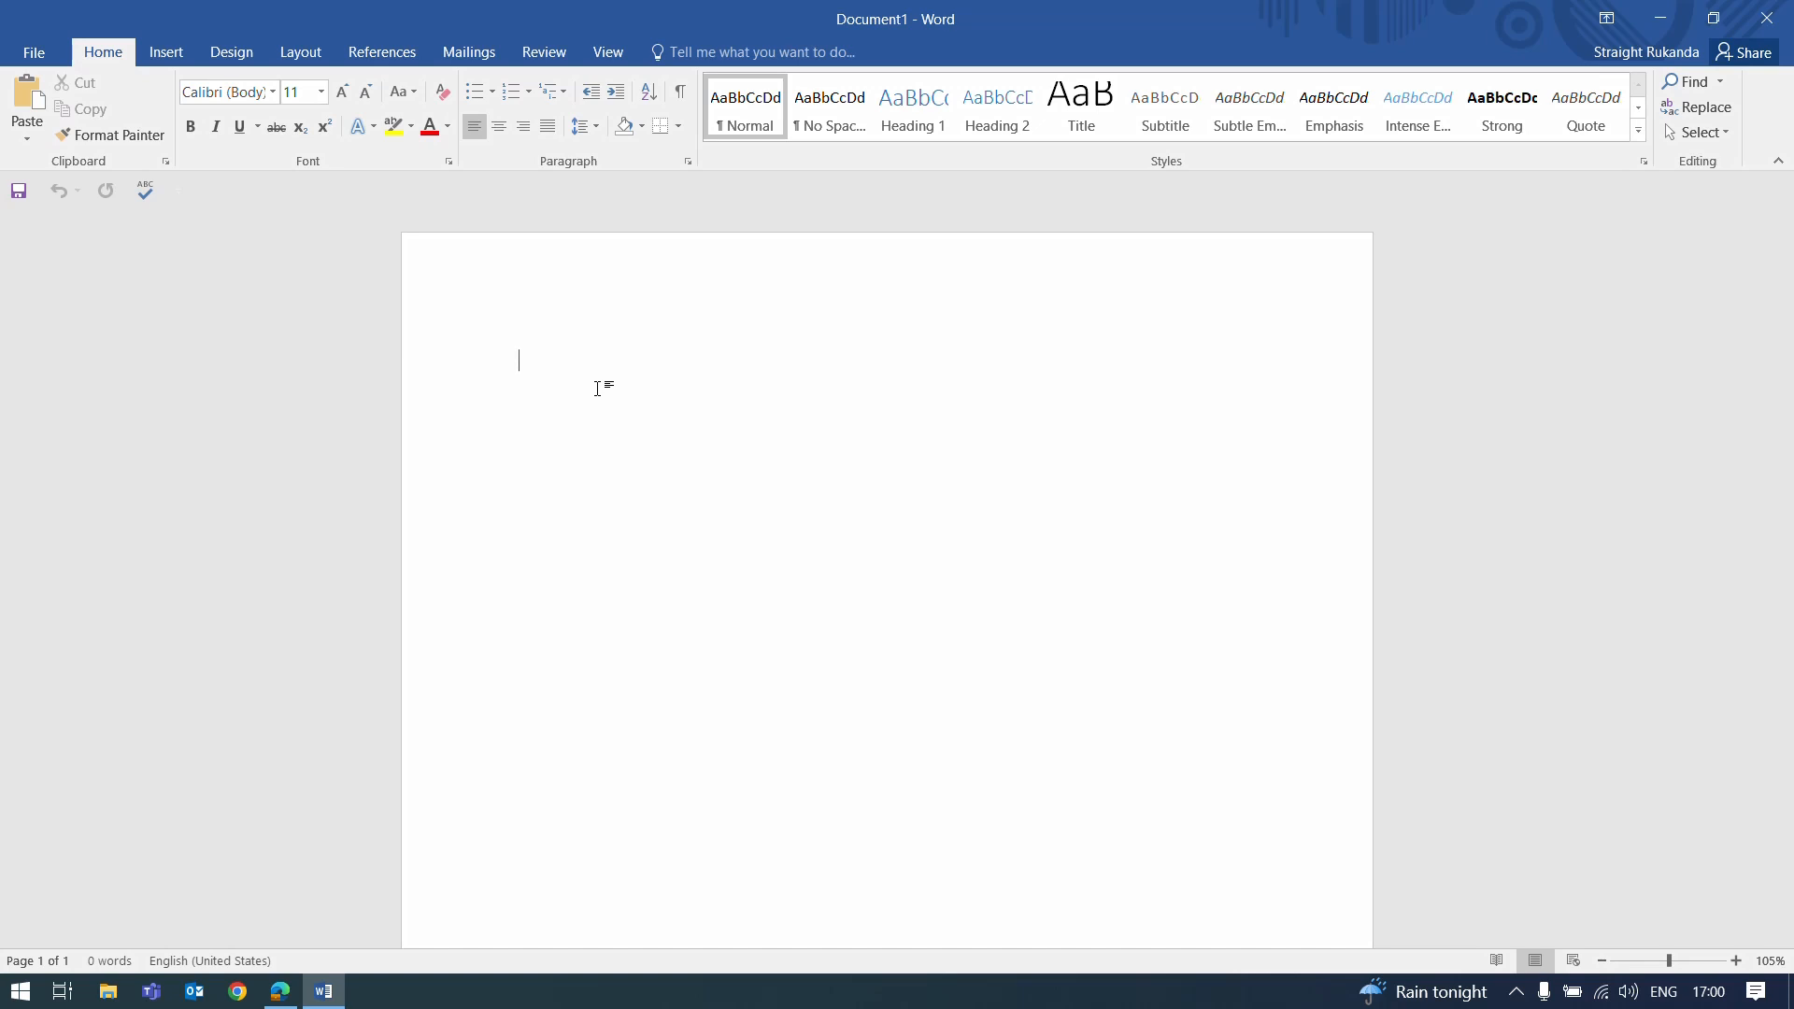
text(Microsoft Corporation:  Overview: Microsoft is one of the largest and most influential technology companies globally, known for its software products, hardware devices, and cloud services. Founded by Bill Gates and Paul Allen in 1975, Microsoft has played a significant role in shaping the modern computing landscape. Products and Services: Operating Systems: Microsoft is best known for its Windows operating system, which powers a majority of personal computers worldwide. Windows comes in various versions, including Windows 10 and Windows 11. Office Suite: Microsoft Office is a suite of productivity software that includes applications like Word (word processing), Excel (spreadsheets), PowerPoint (presentations), Outlook (email), and more.)
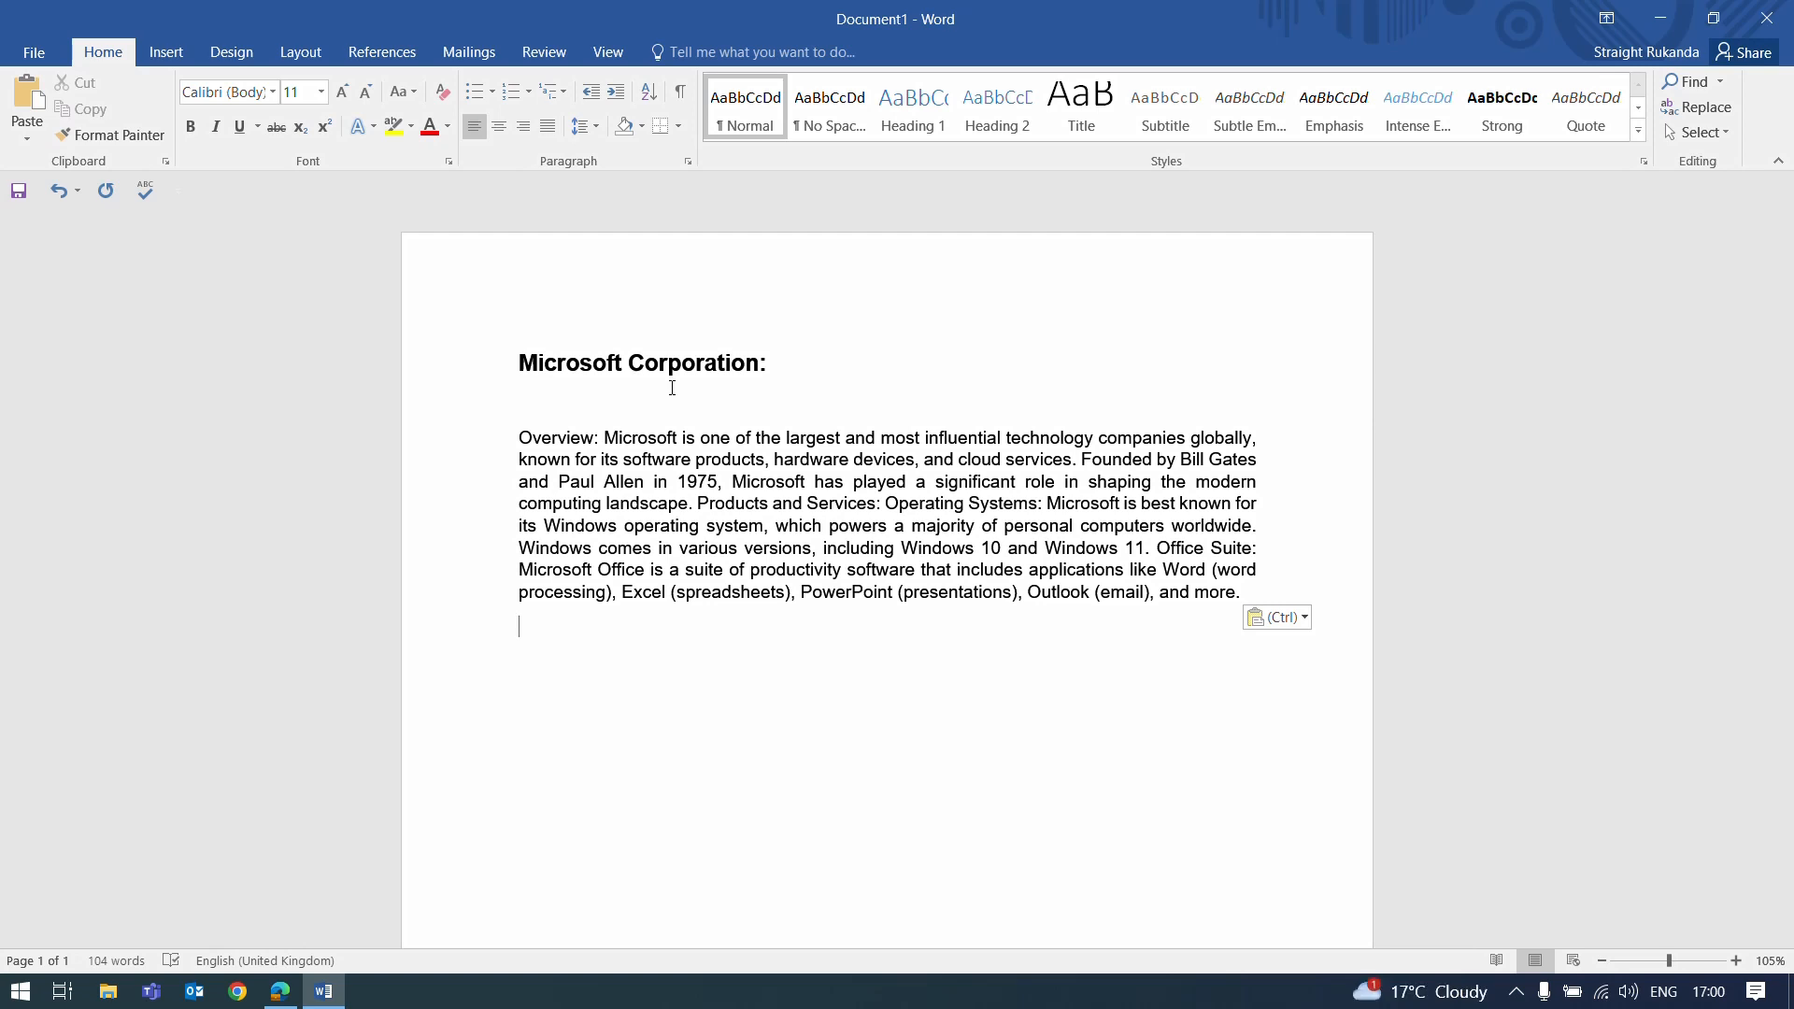
Step: Change the font of the heading and overview paragraph to Times New Roman
drag(1250, 606, 567, 352)
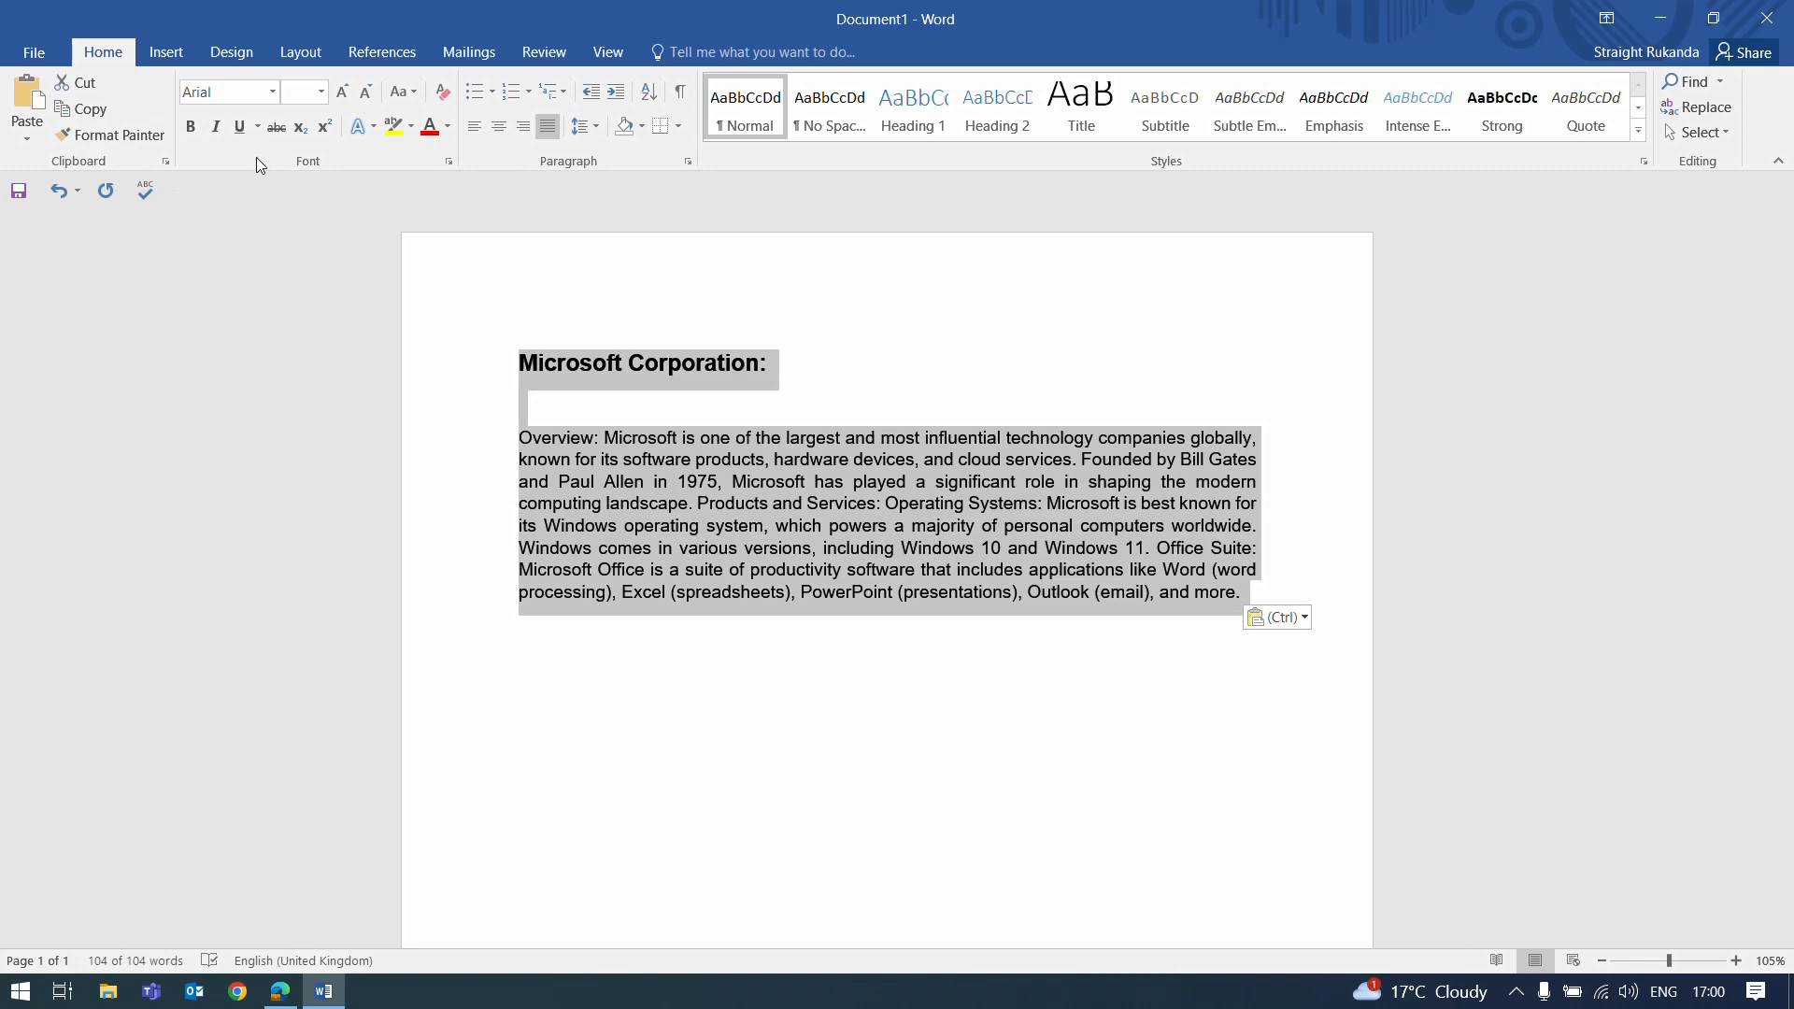
click(272, 91)
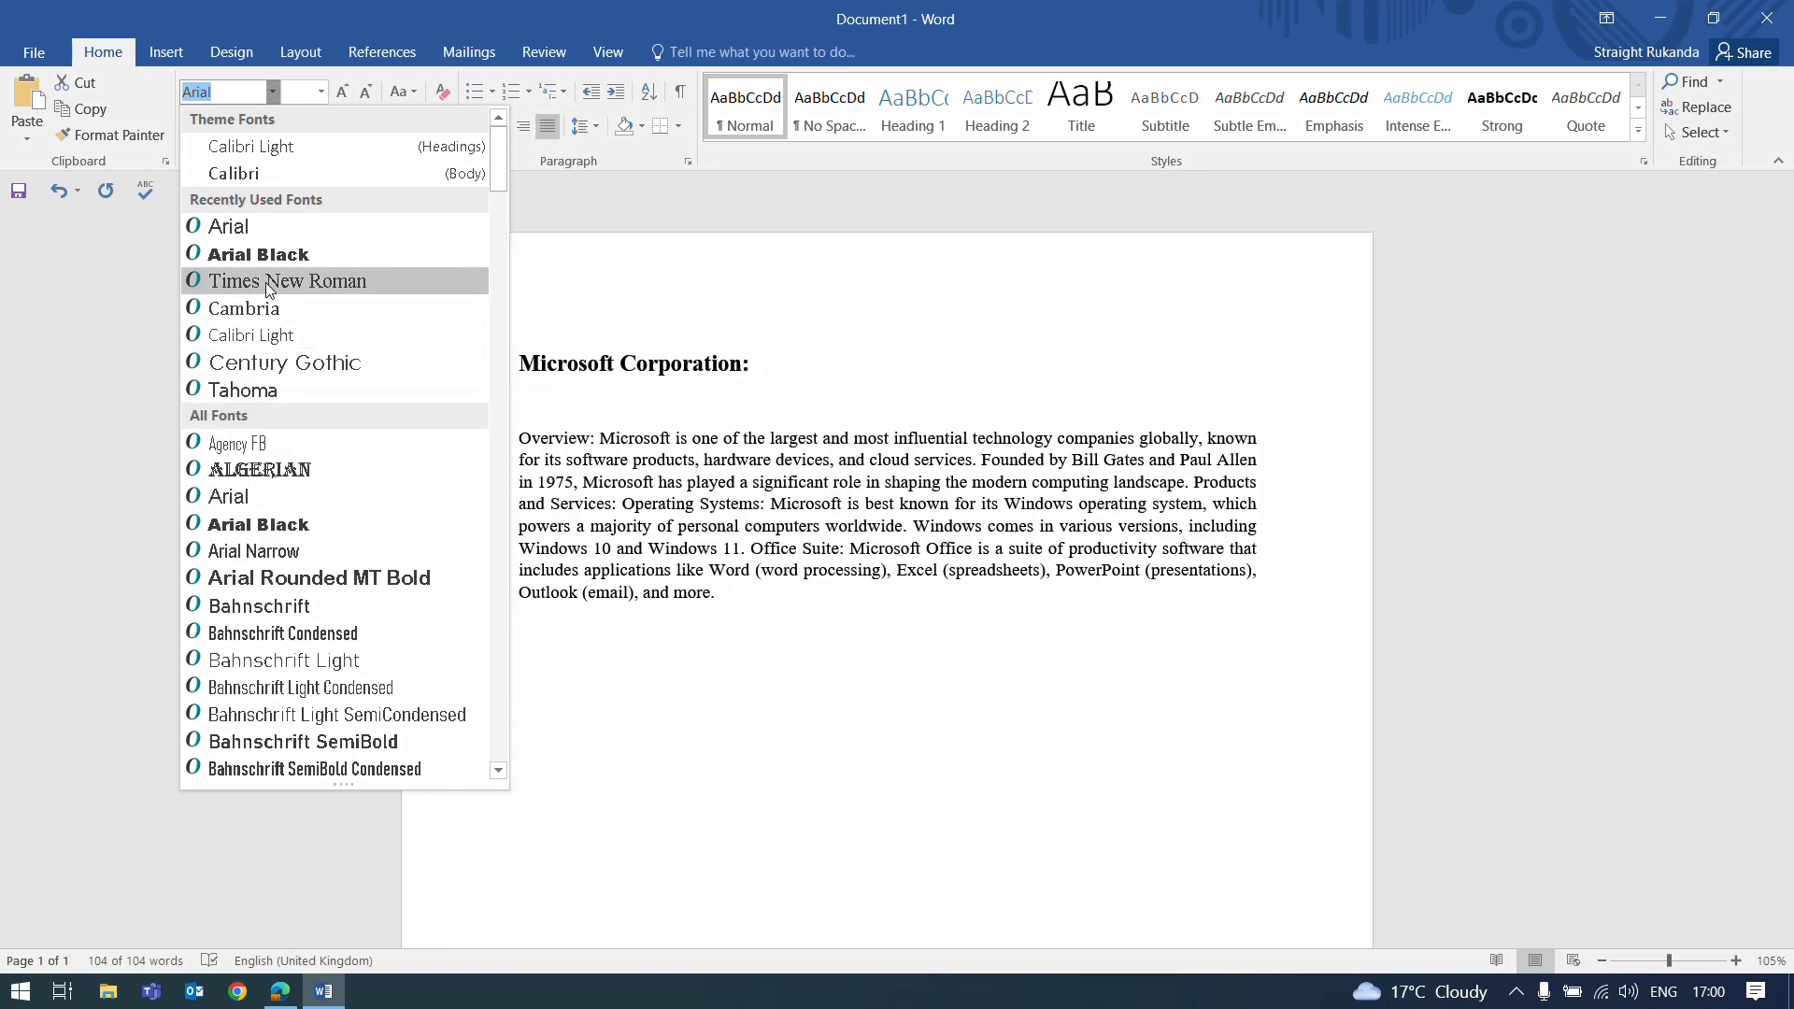
click(385, 283)
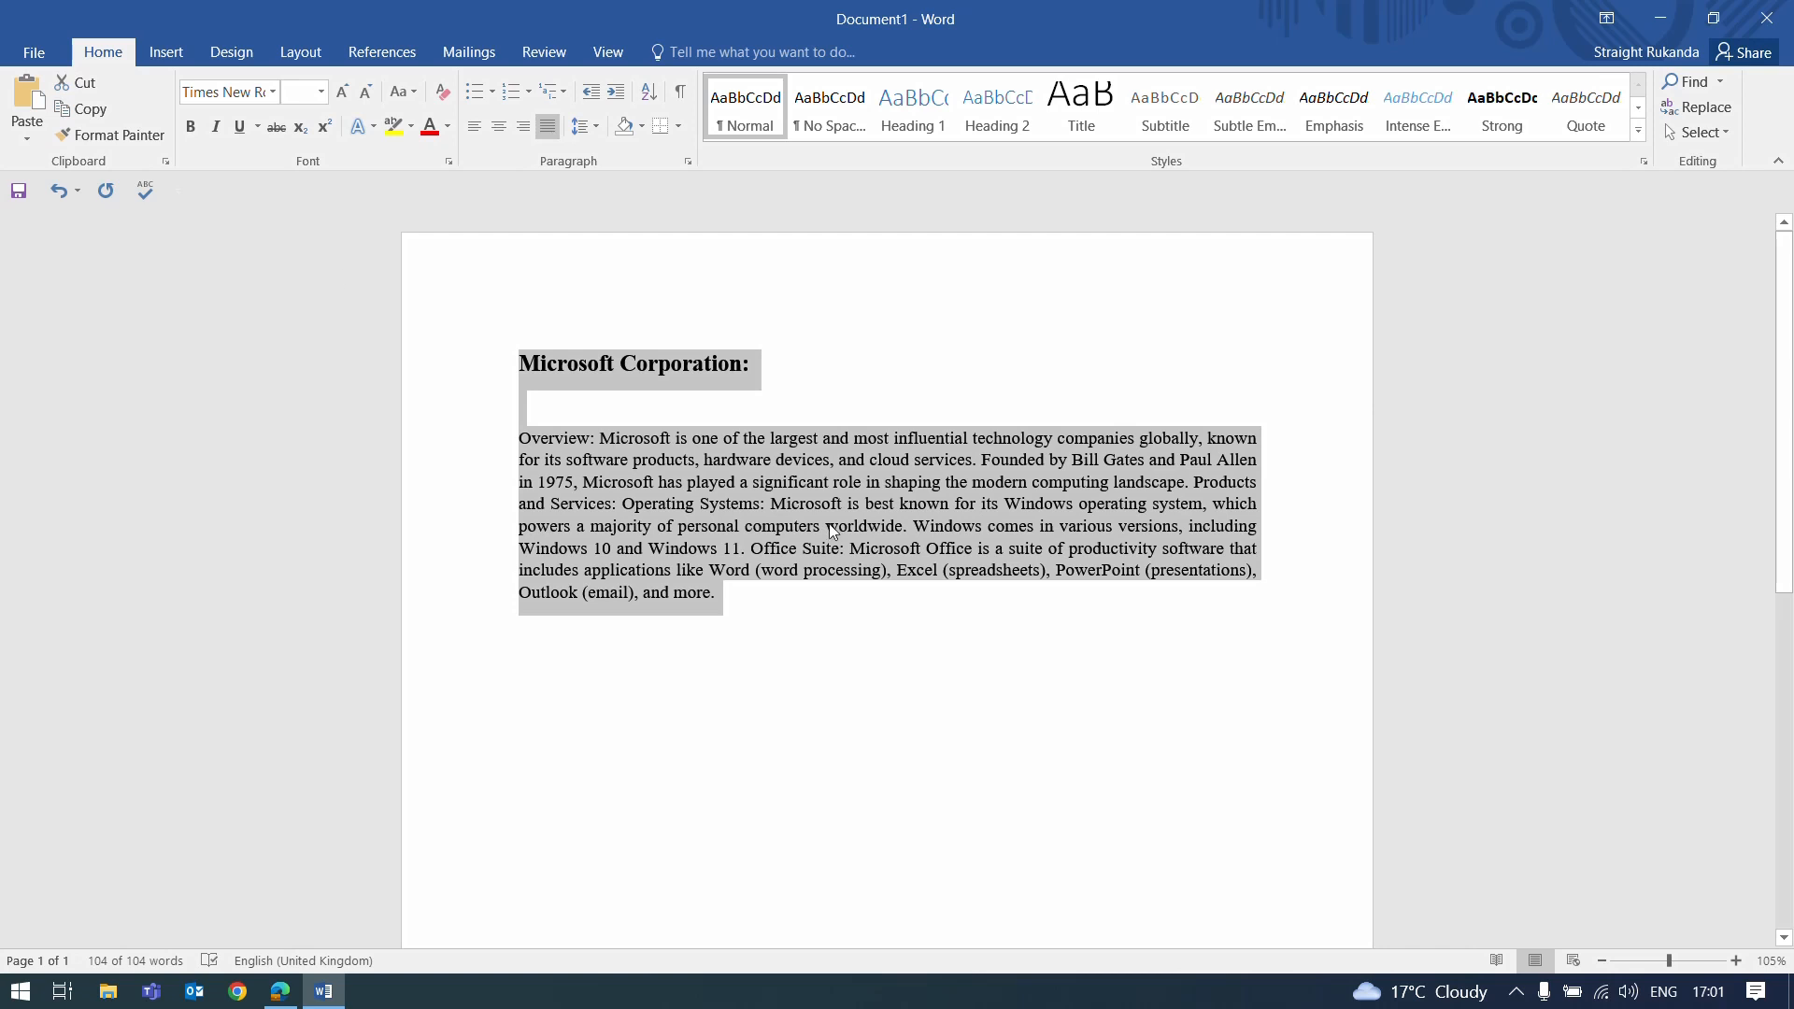
click(865, 549)
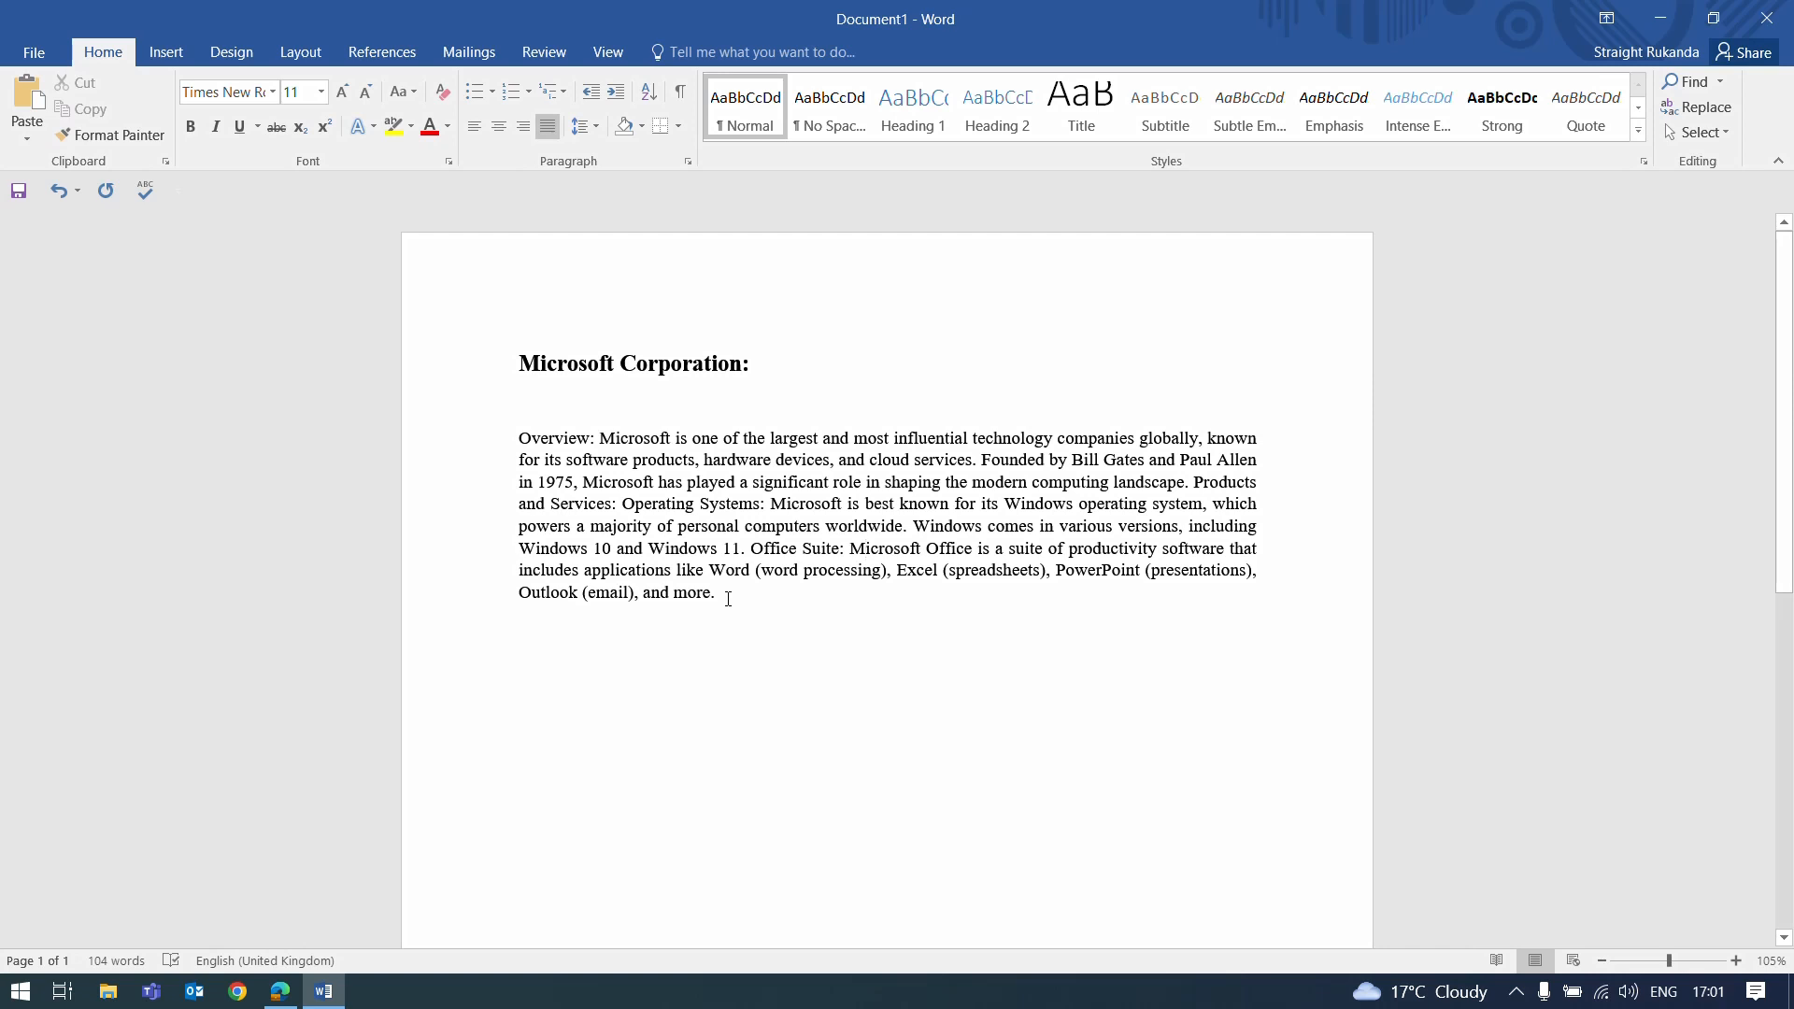
Step: Set the font size of the heading and overview paragraph to 16
drag(728, 599, 519, 357)
click(322, 92)
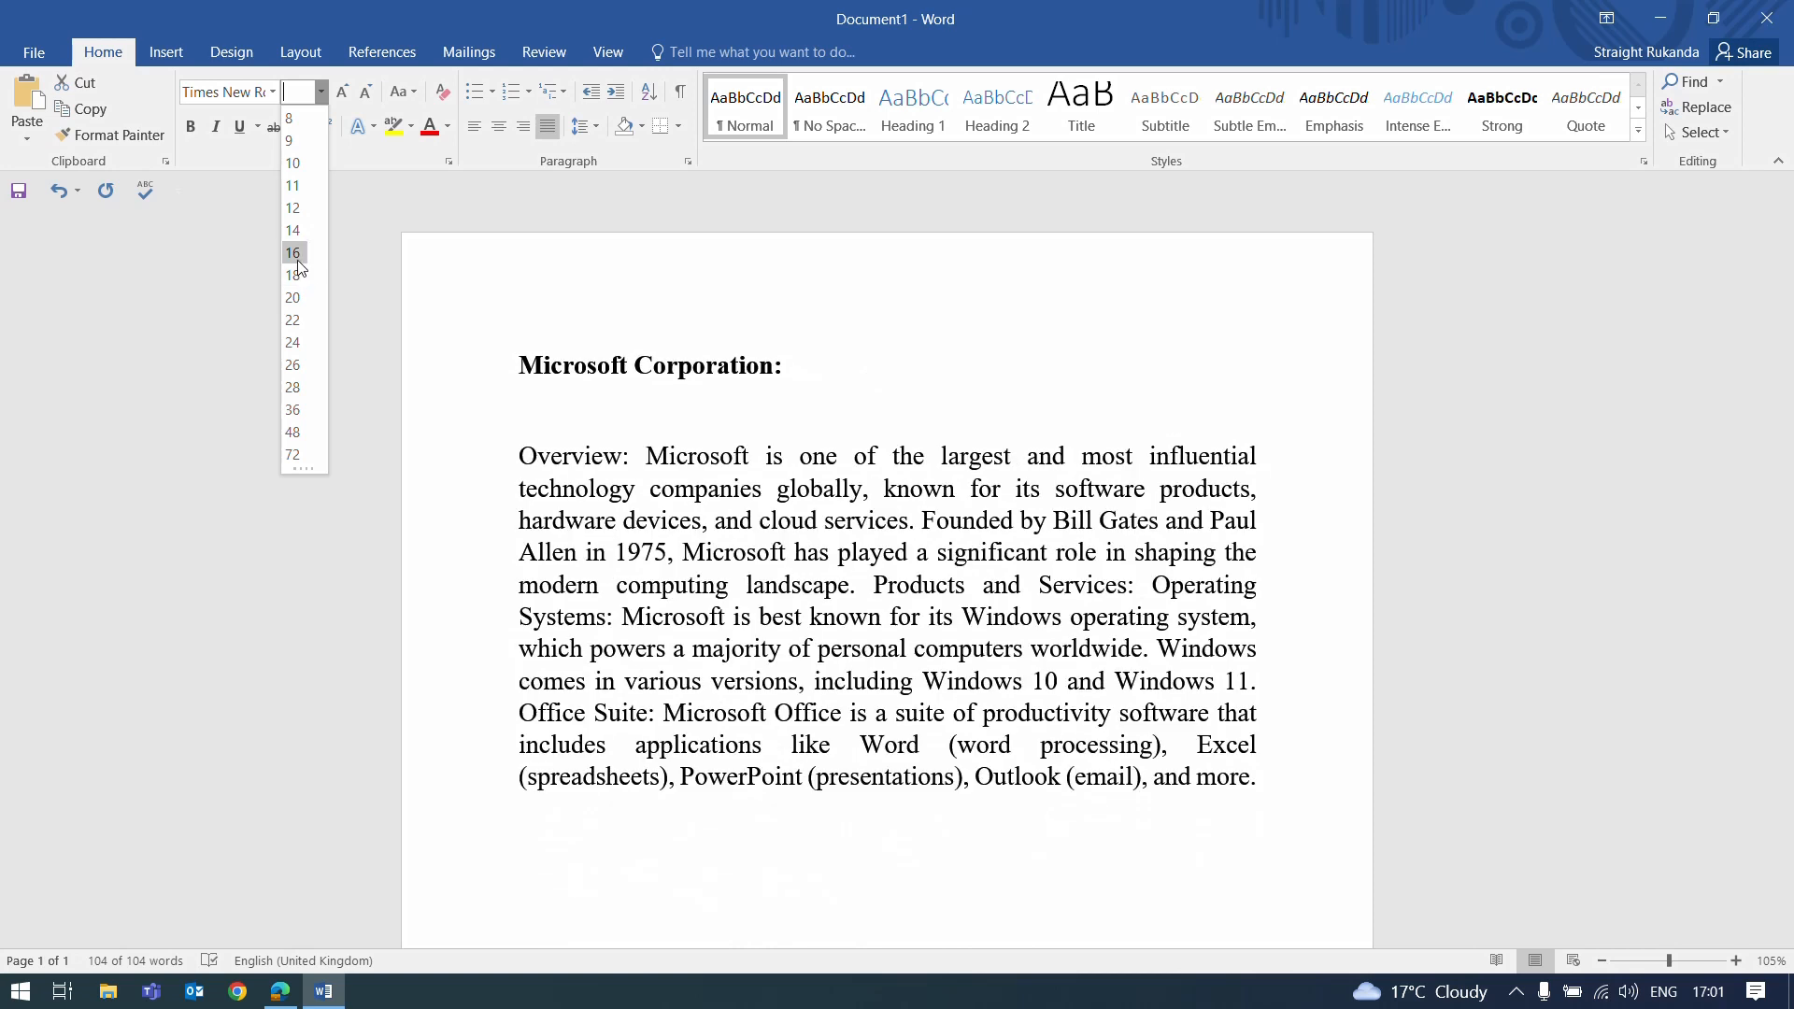
click(298, 261)
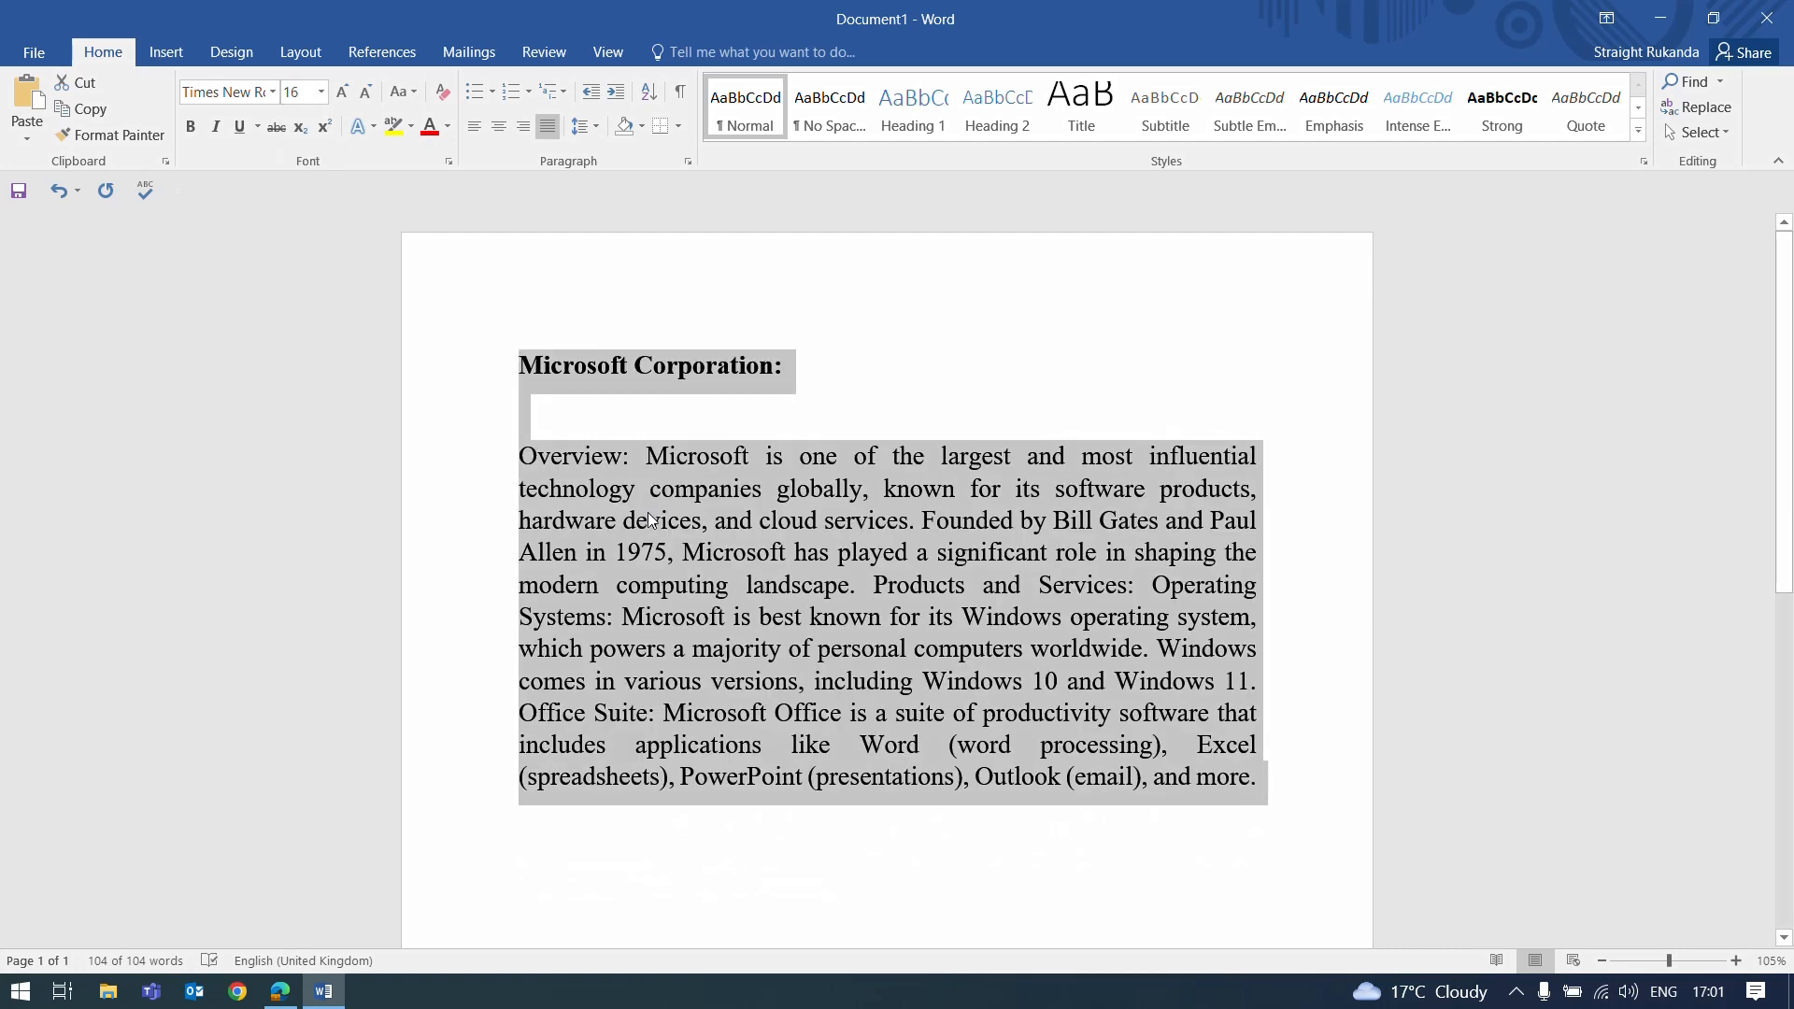
click(697, 577)
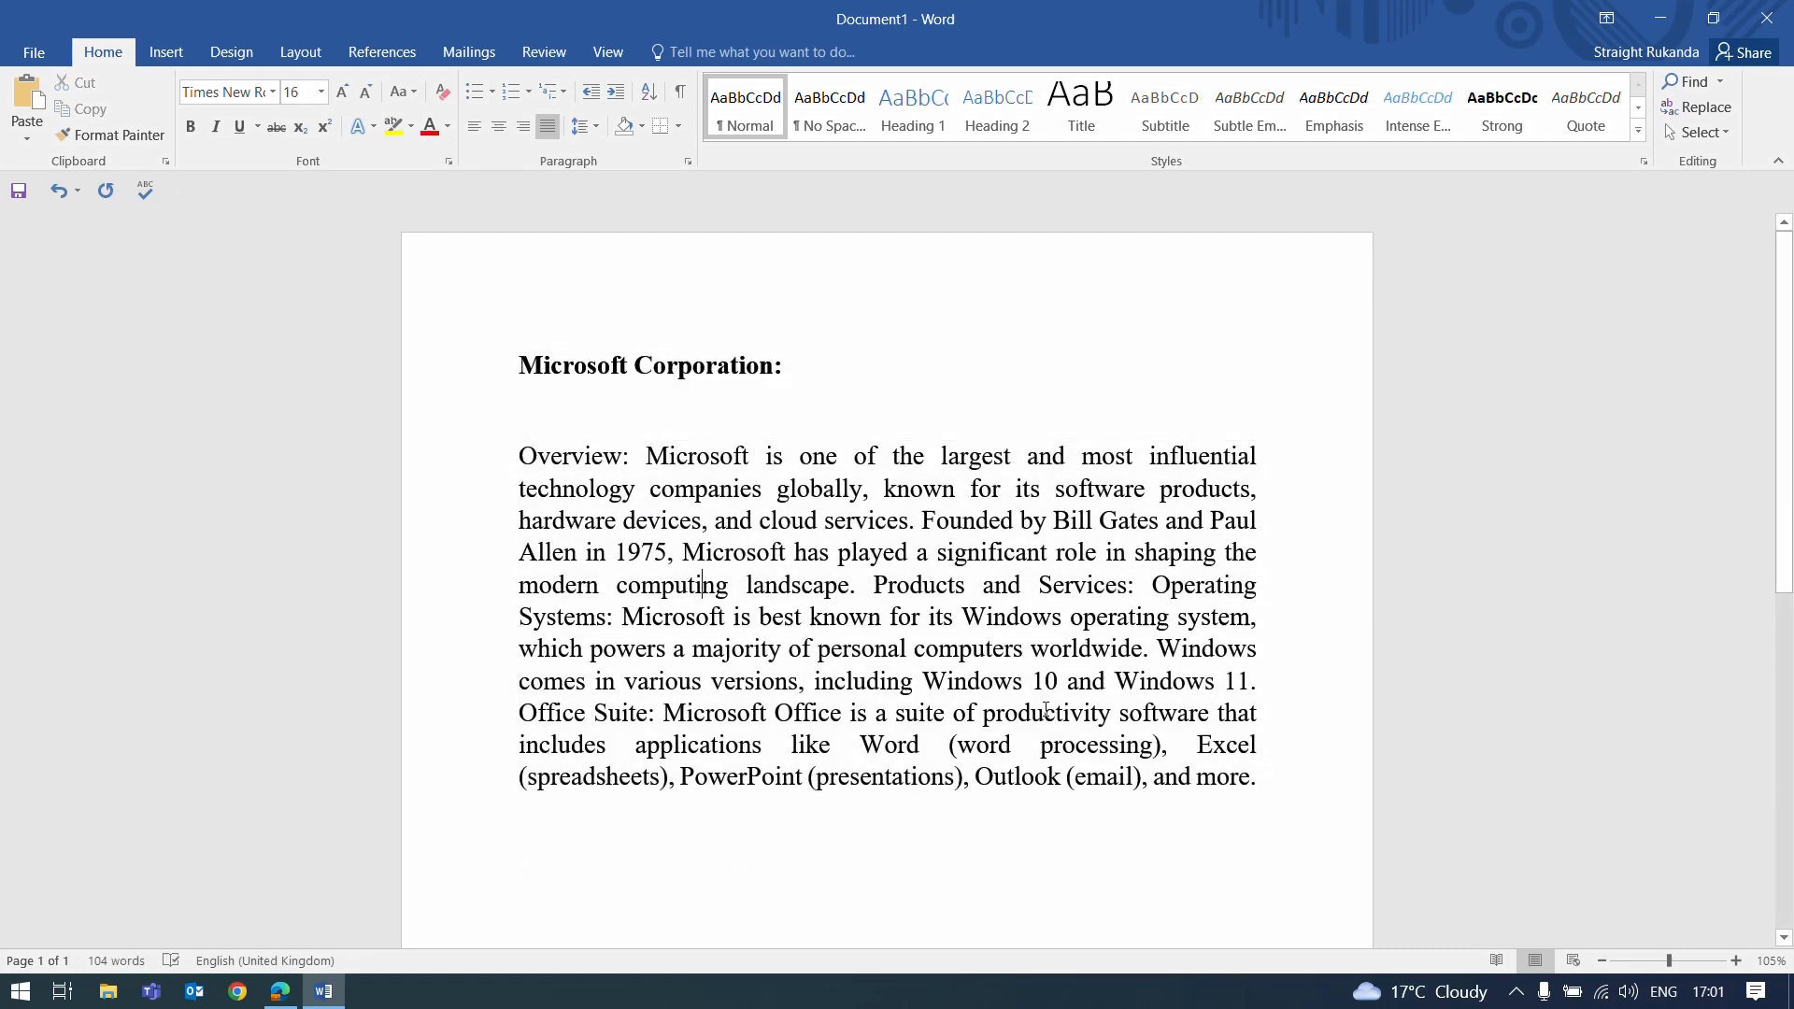
Step: Apply bold to all of the document's text, including the heading and overview paragraph
drag(1265, 779, 516, 364)
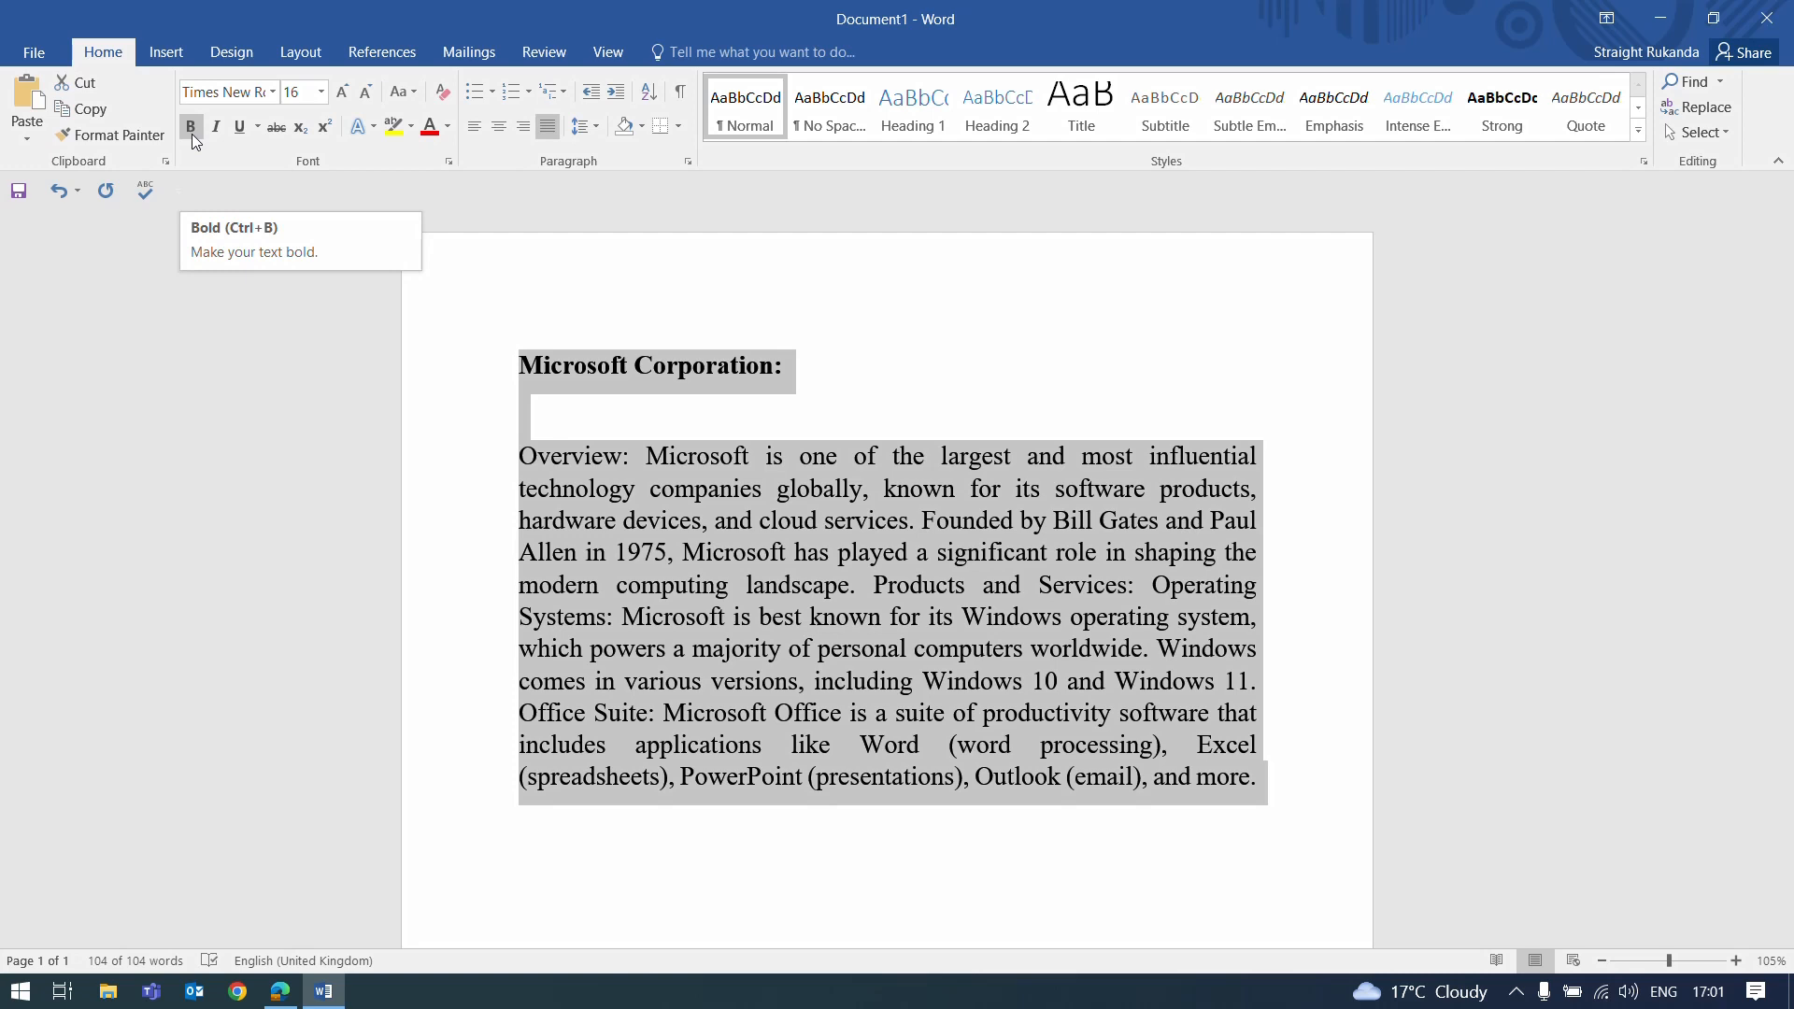
click(191, 134)
click(191, 133)
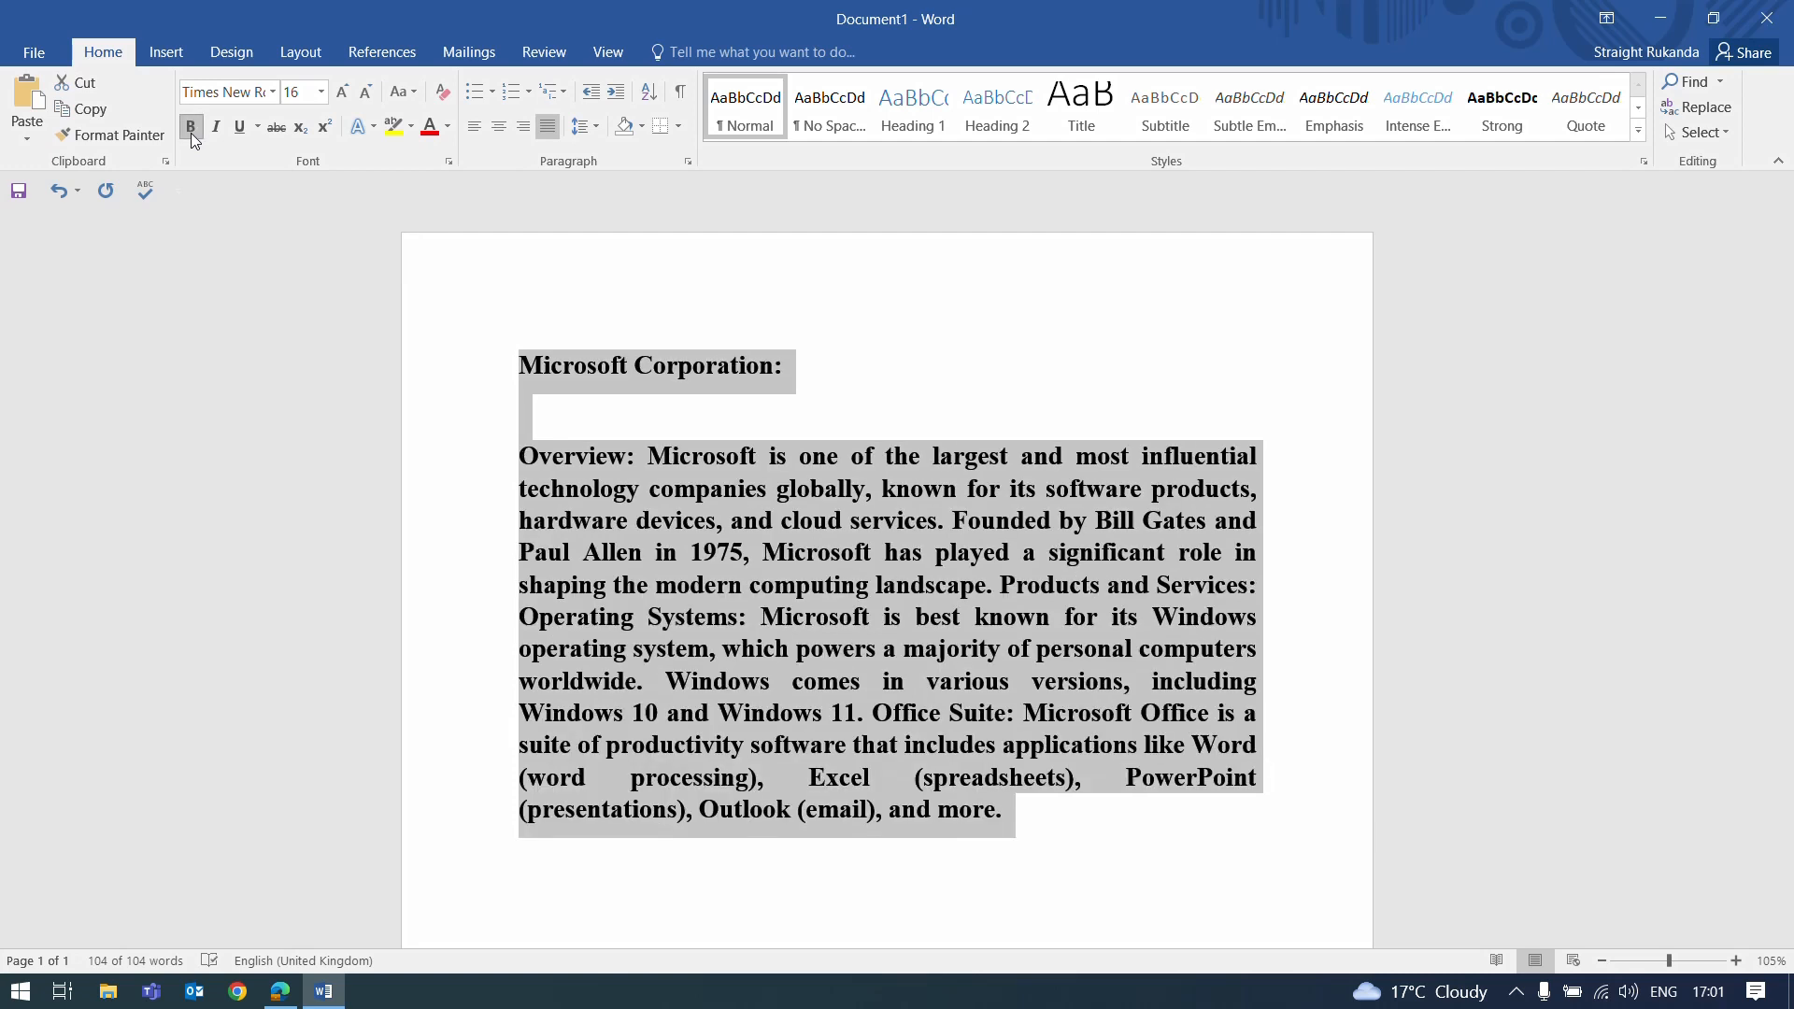
click(763, 648)
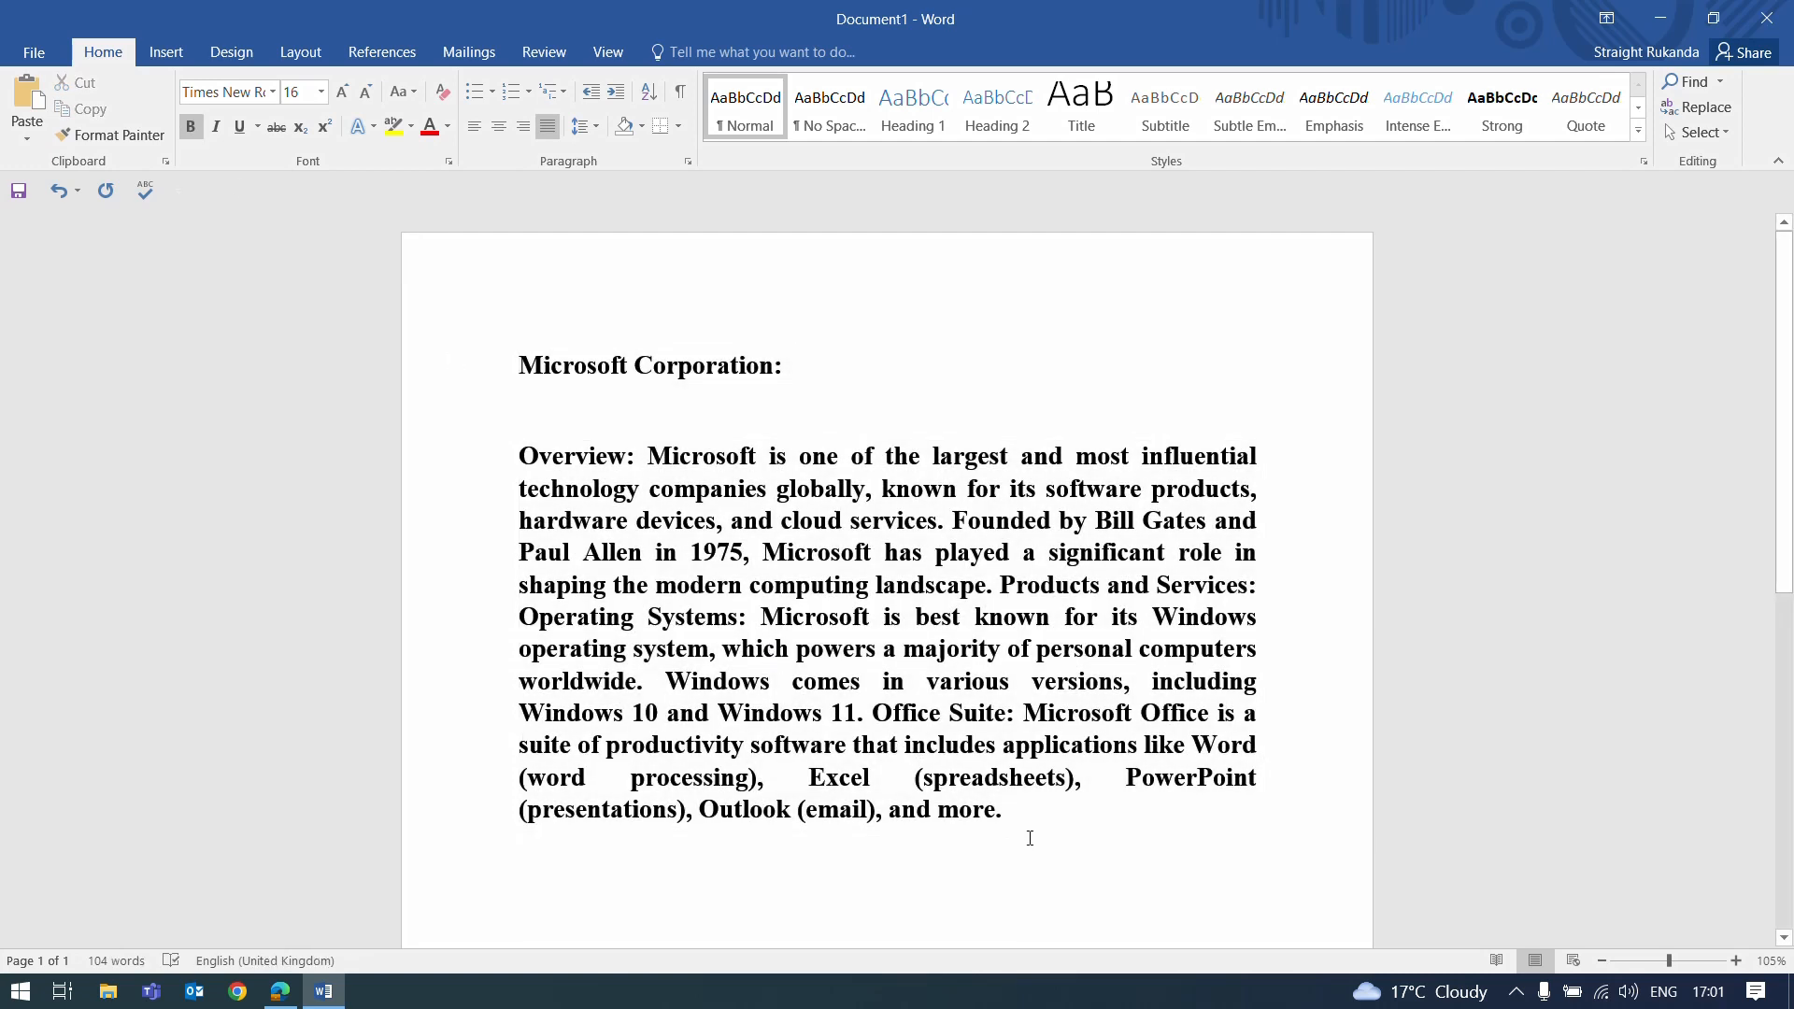
Step: Remove bold from the overview paragraph only, leaving the heading out of the selection
drag(1030, 839, 519, 454)
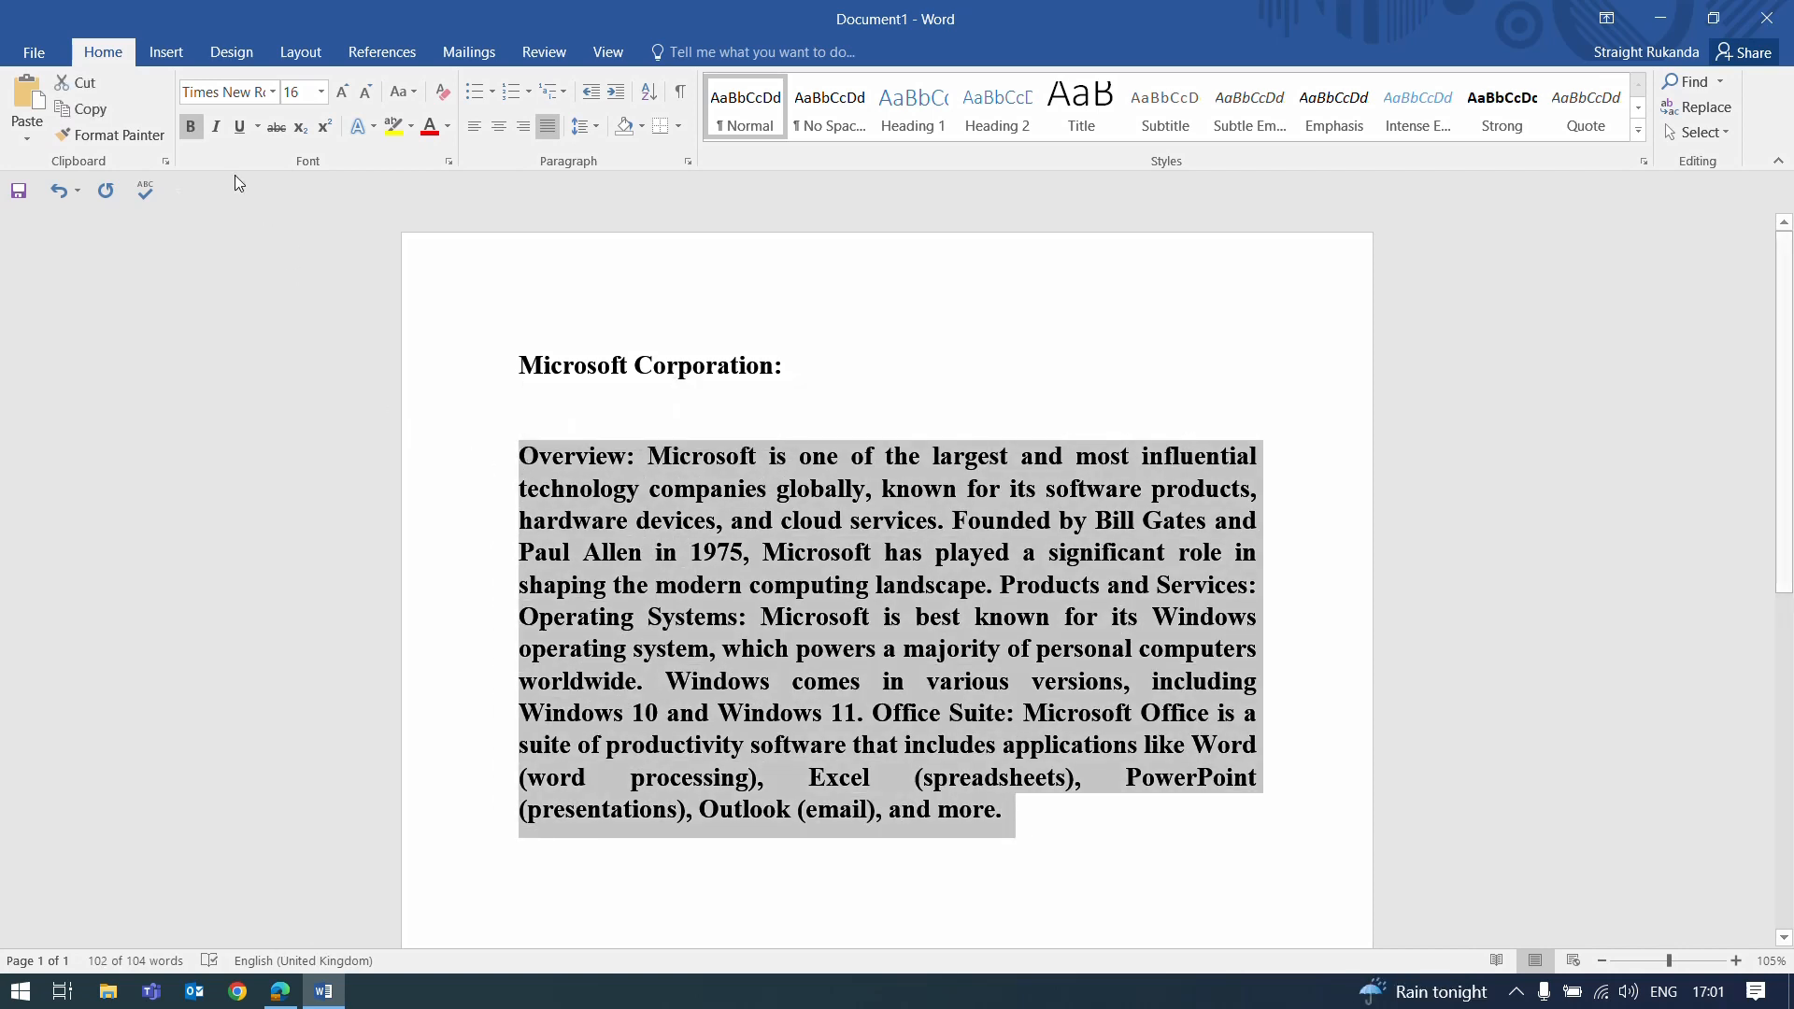
click(190, 127)
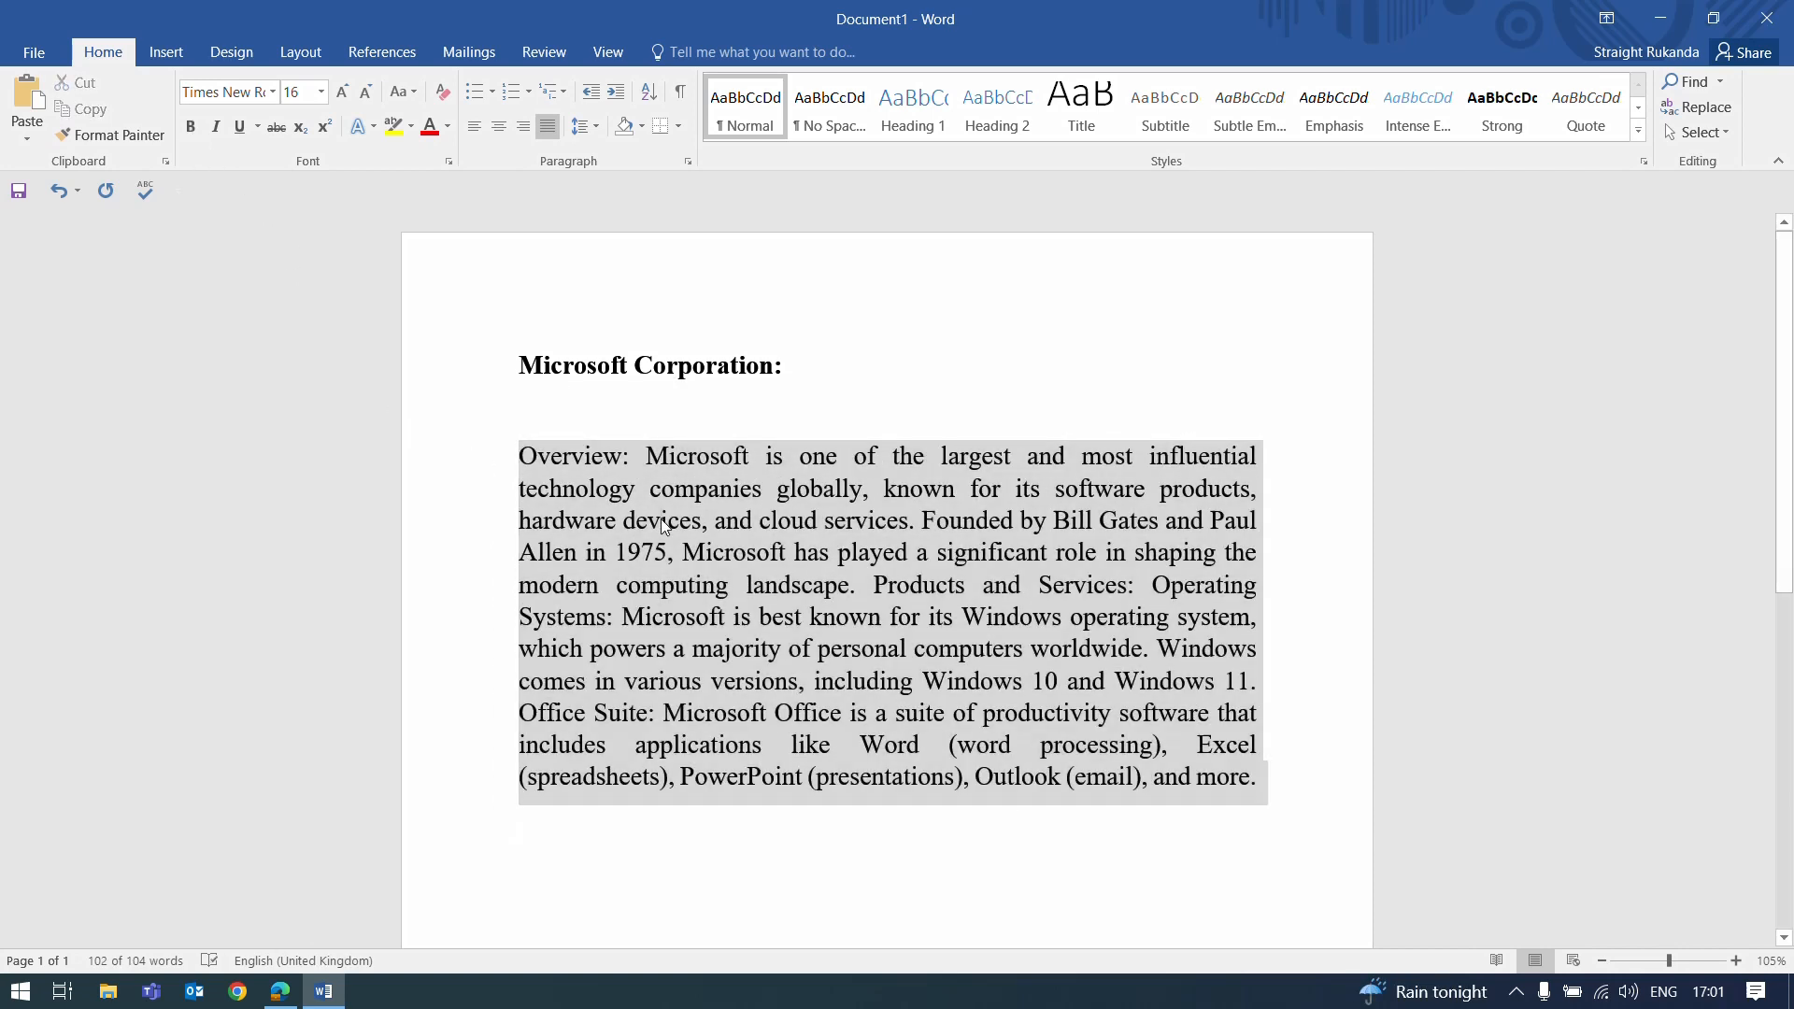
click(674, 532)
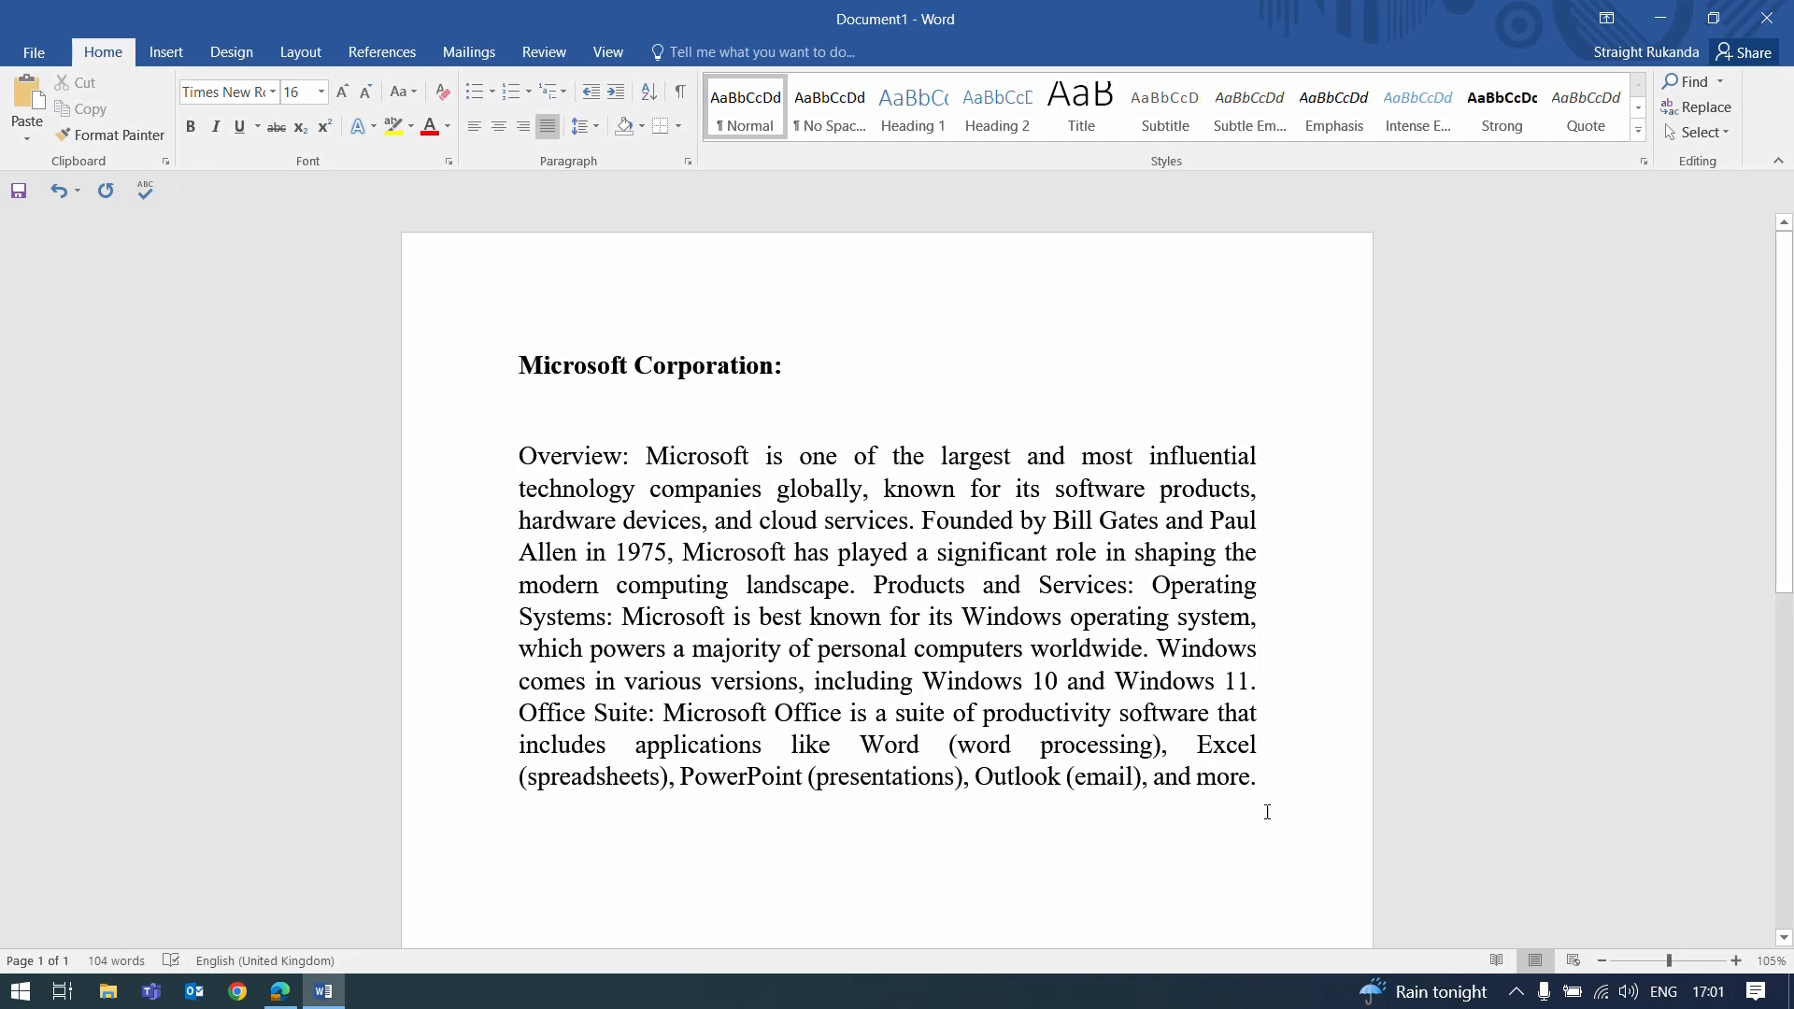
Step: Italicize the overview paragraph below the "Microsoft Corporation:" heading
drag(1274, 785, 549, 465)
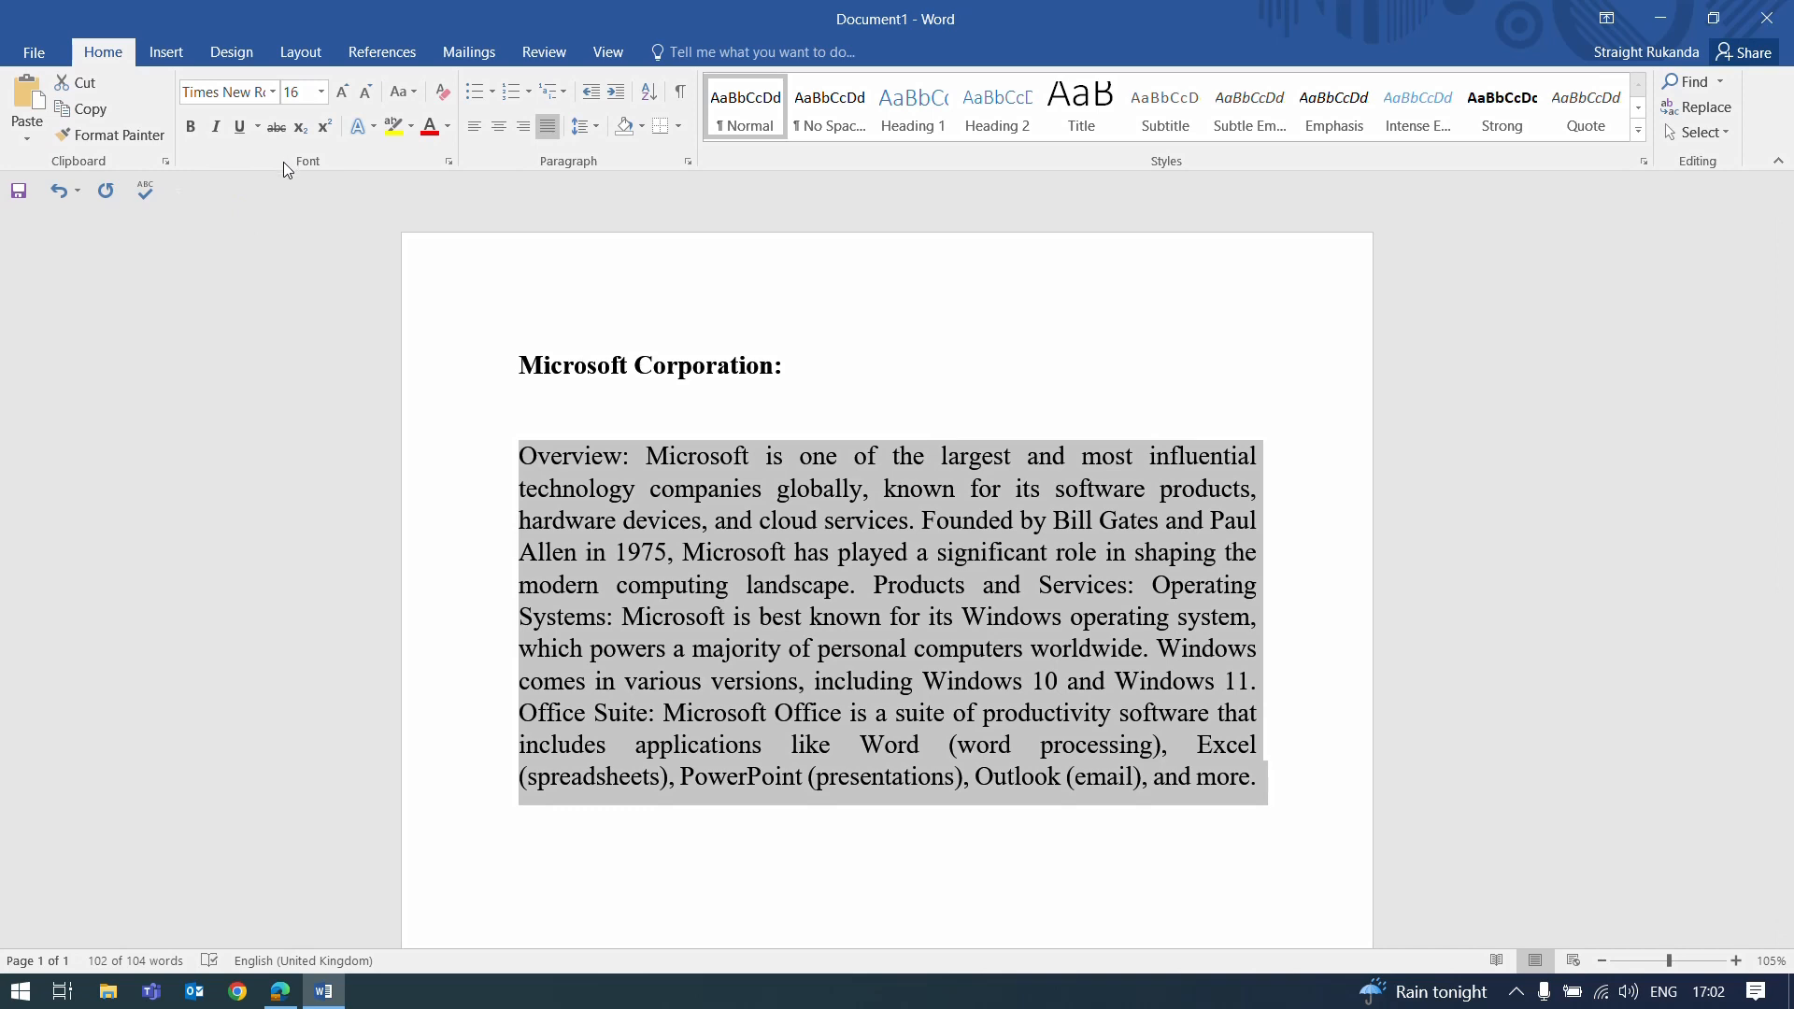
click(215, 128)
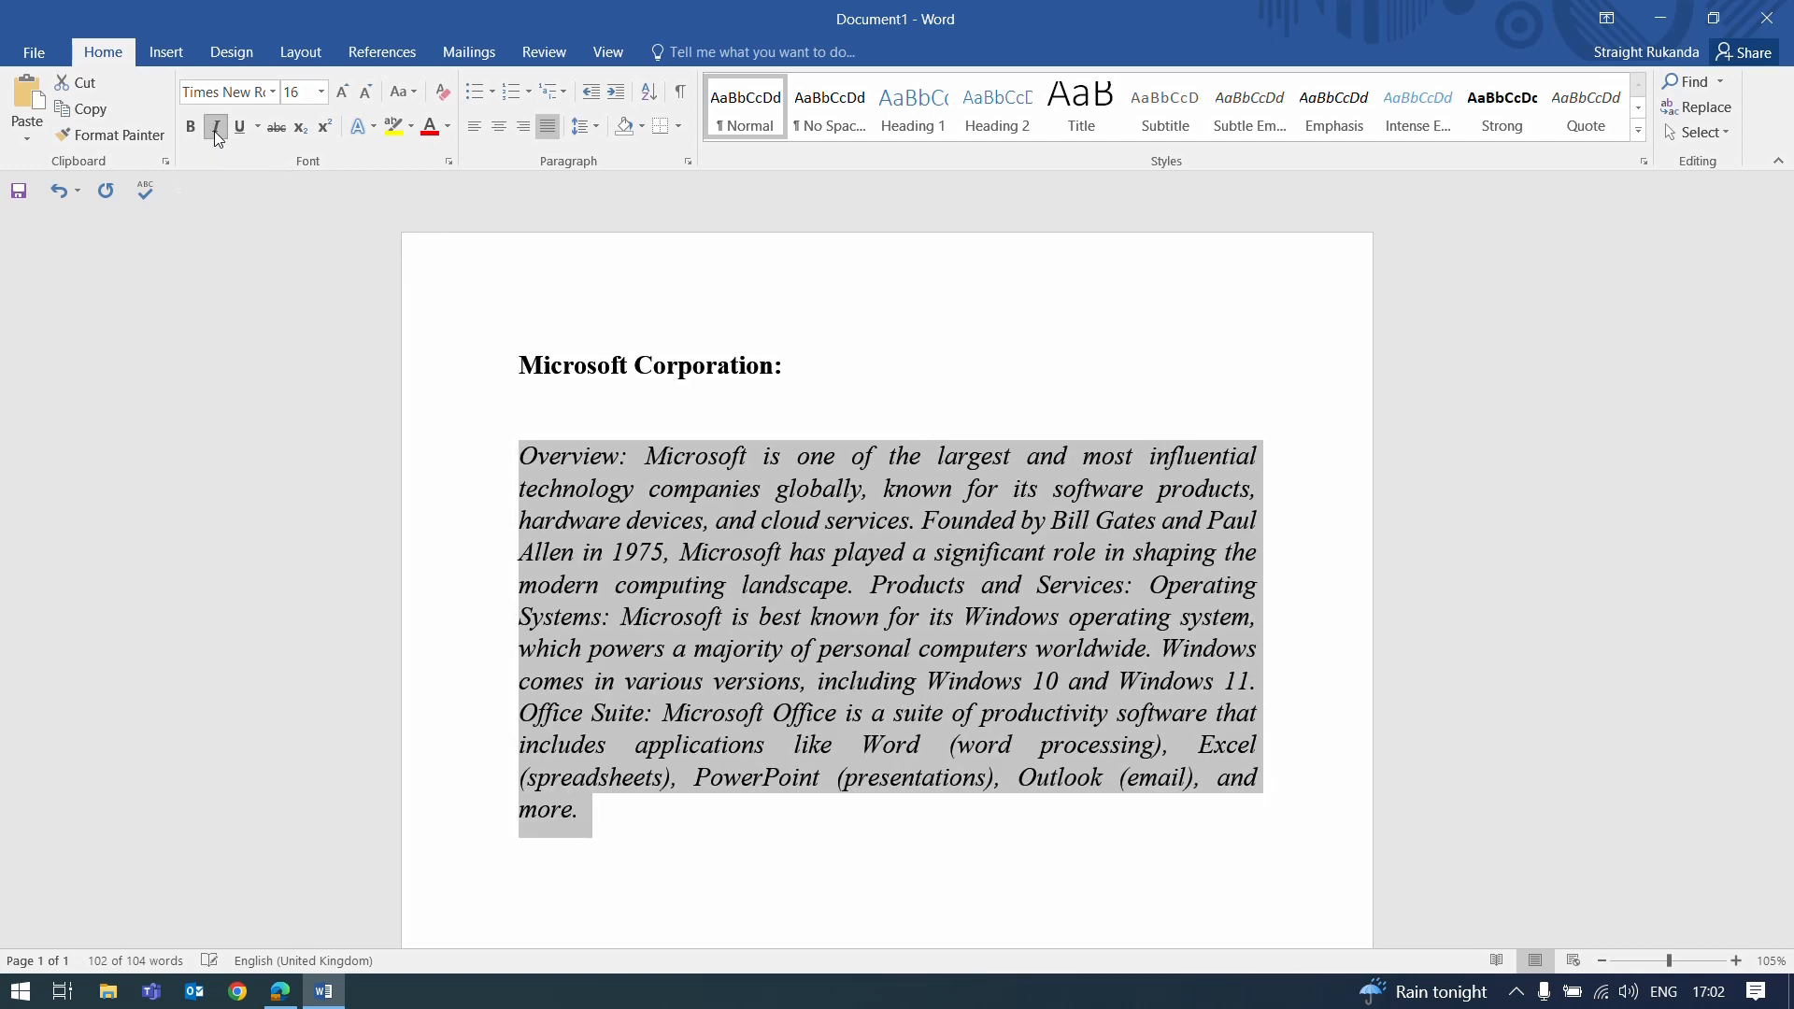
click(655, 519)
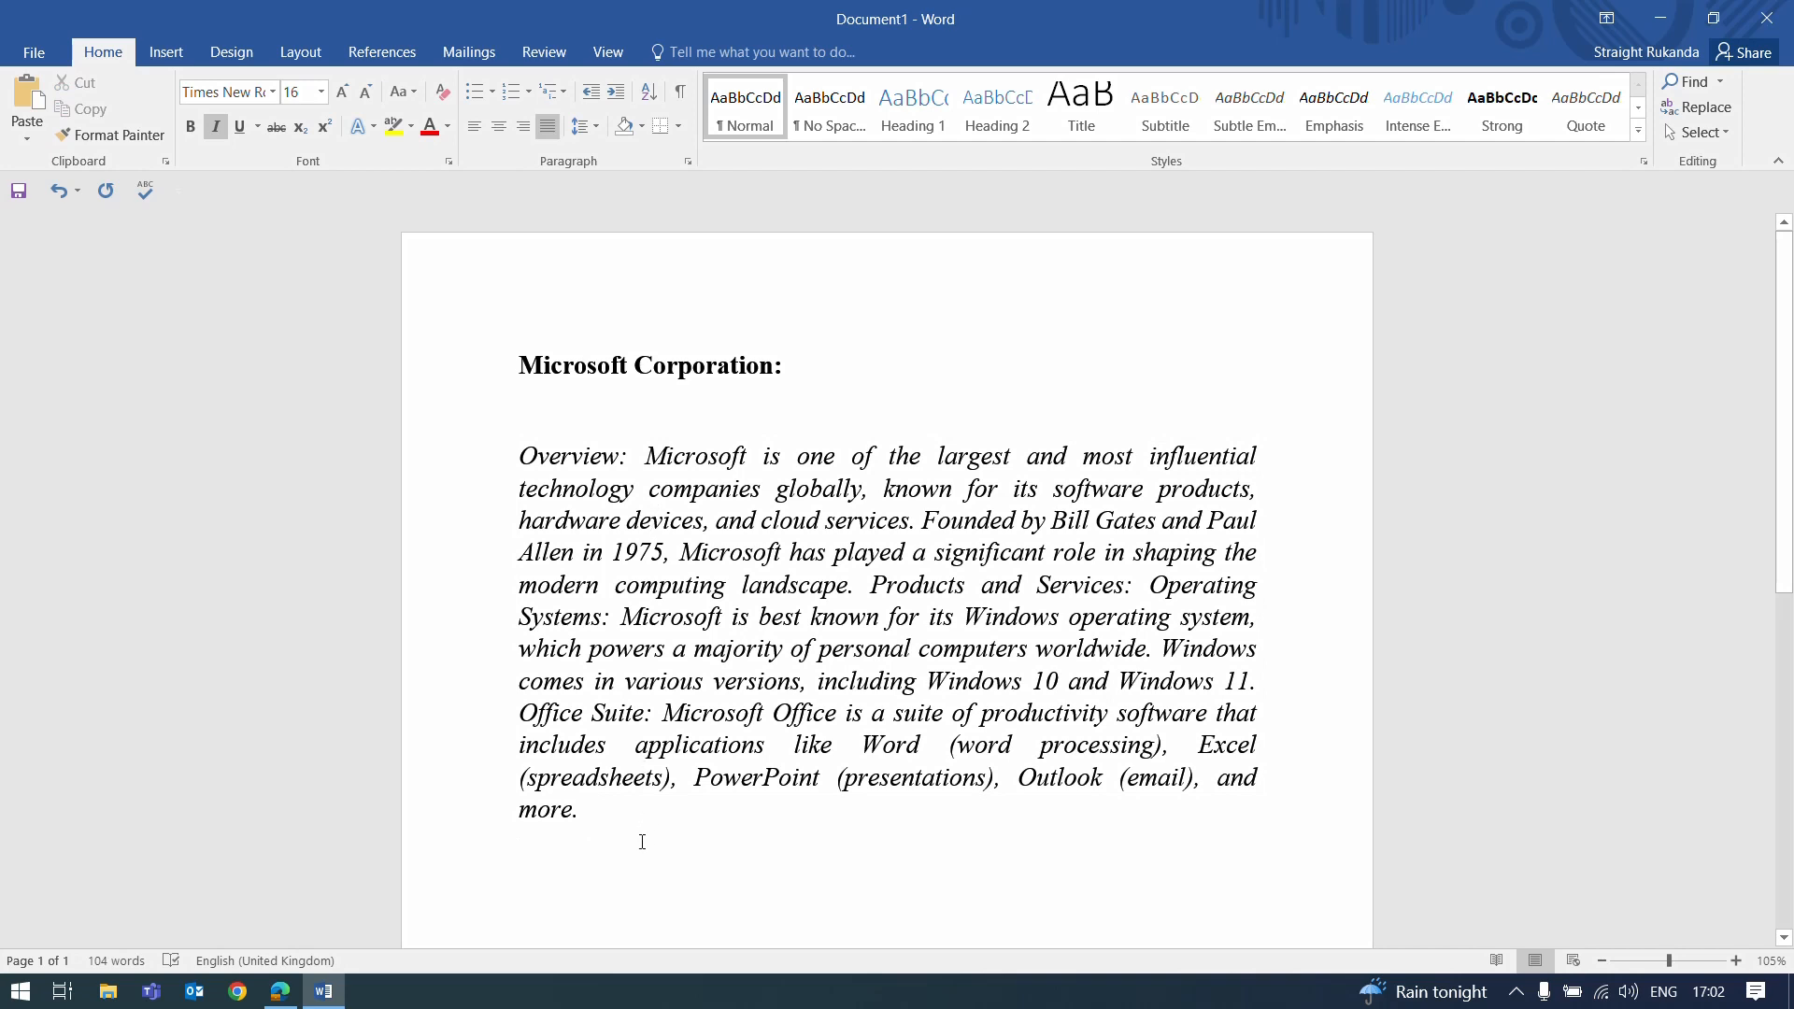
Step: Remove the italics from the overview paragraph and underline it instead
drag(612, 836, 516, 451)
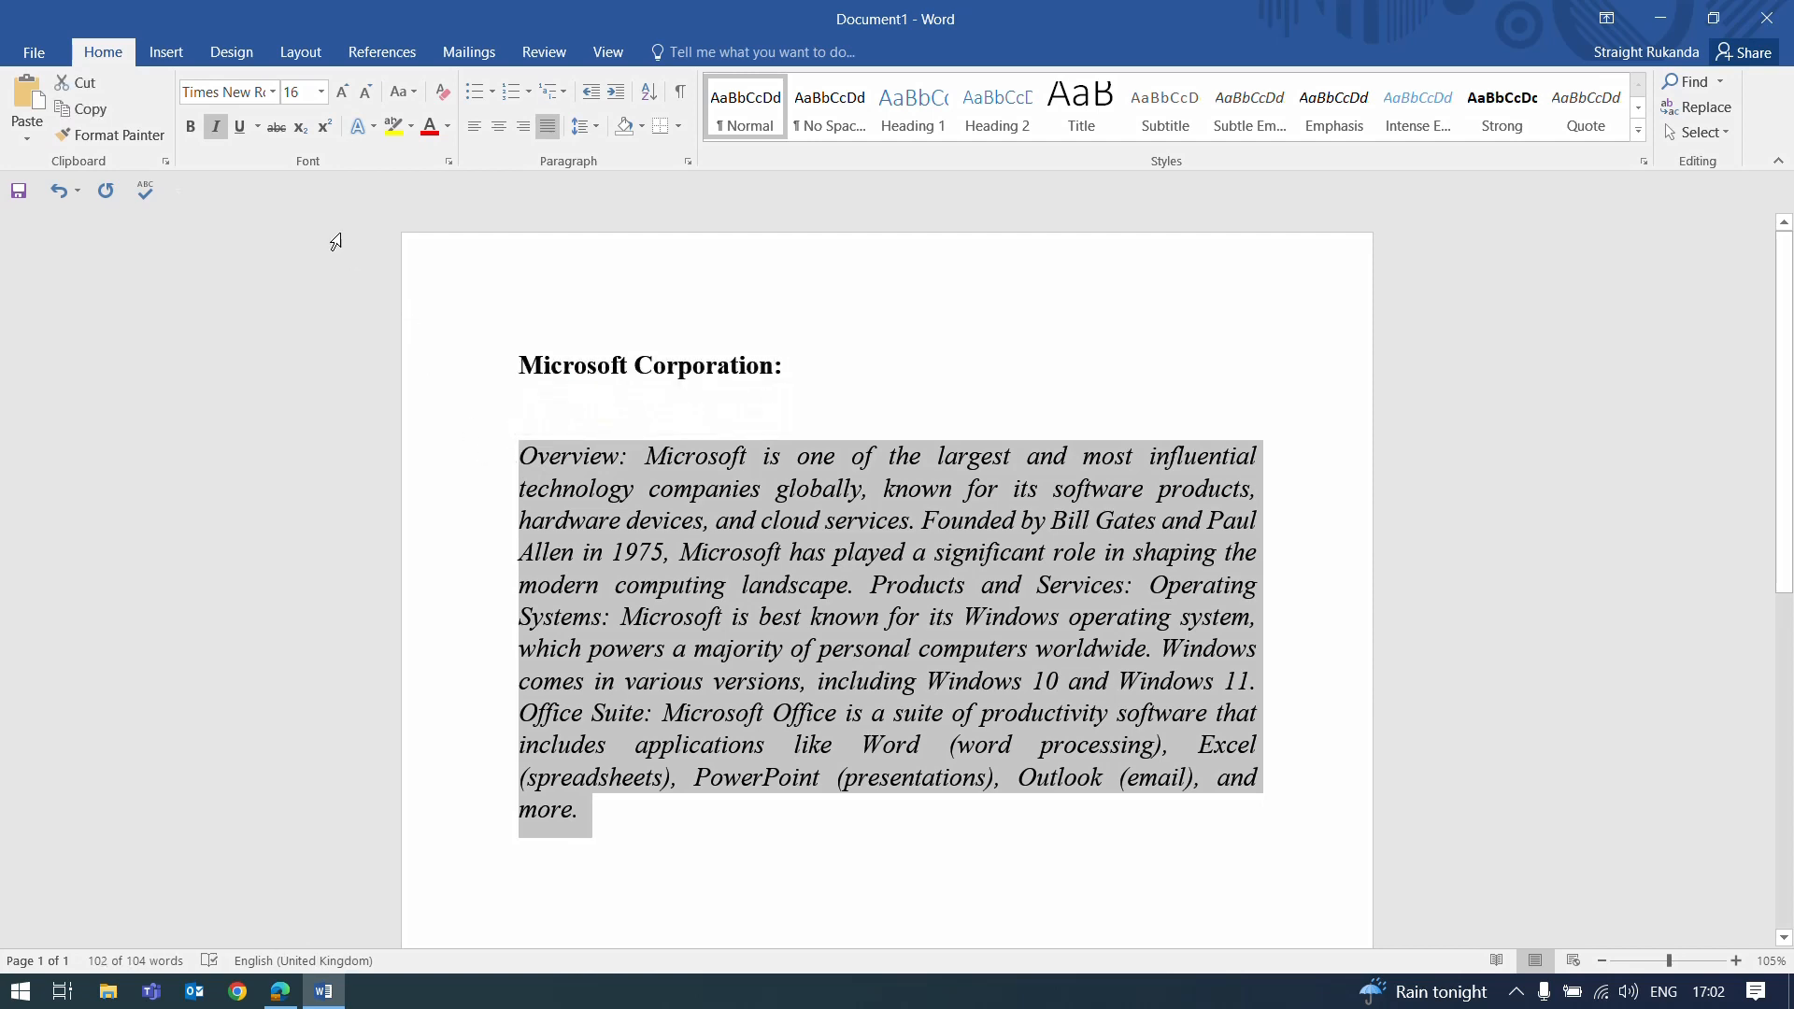
click(216, 129)
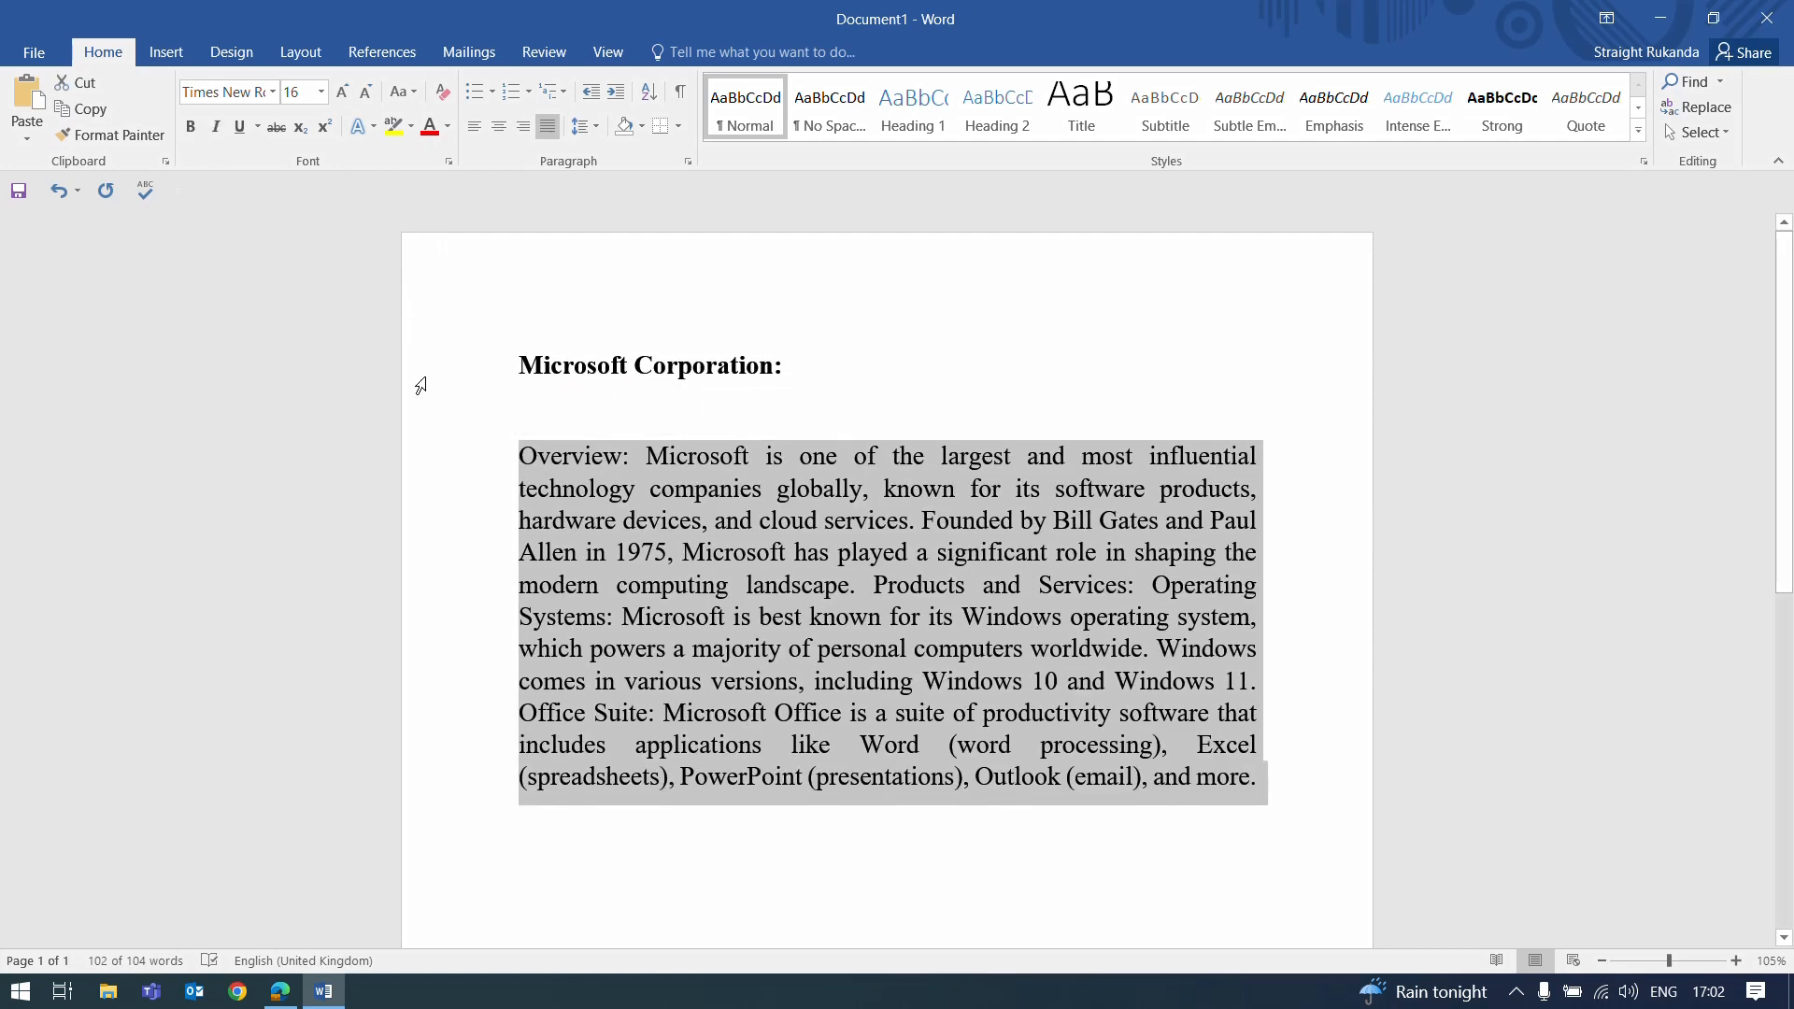
click(234, 133)
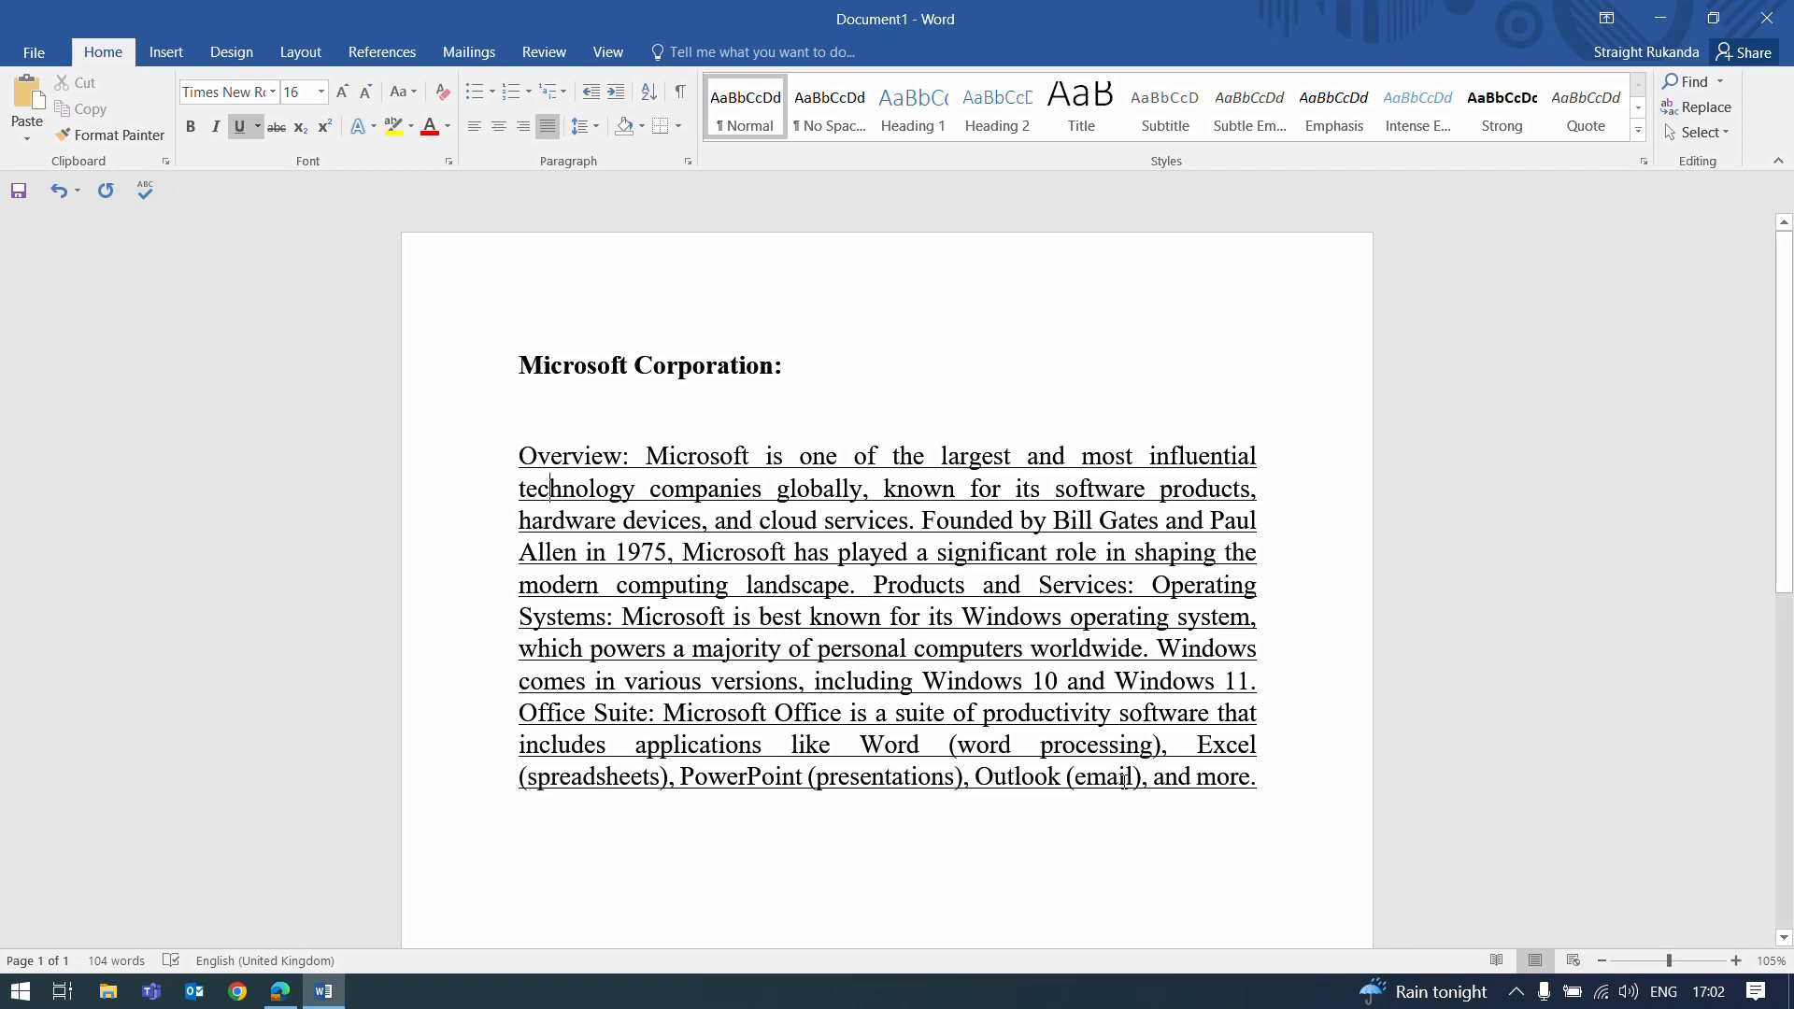
Step: Remove the underline from the overview paragraph below the heading
drag(1266, 774, 541, 467)
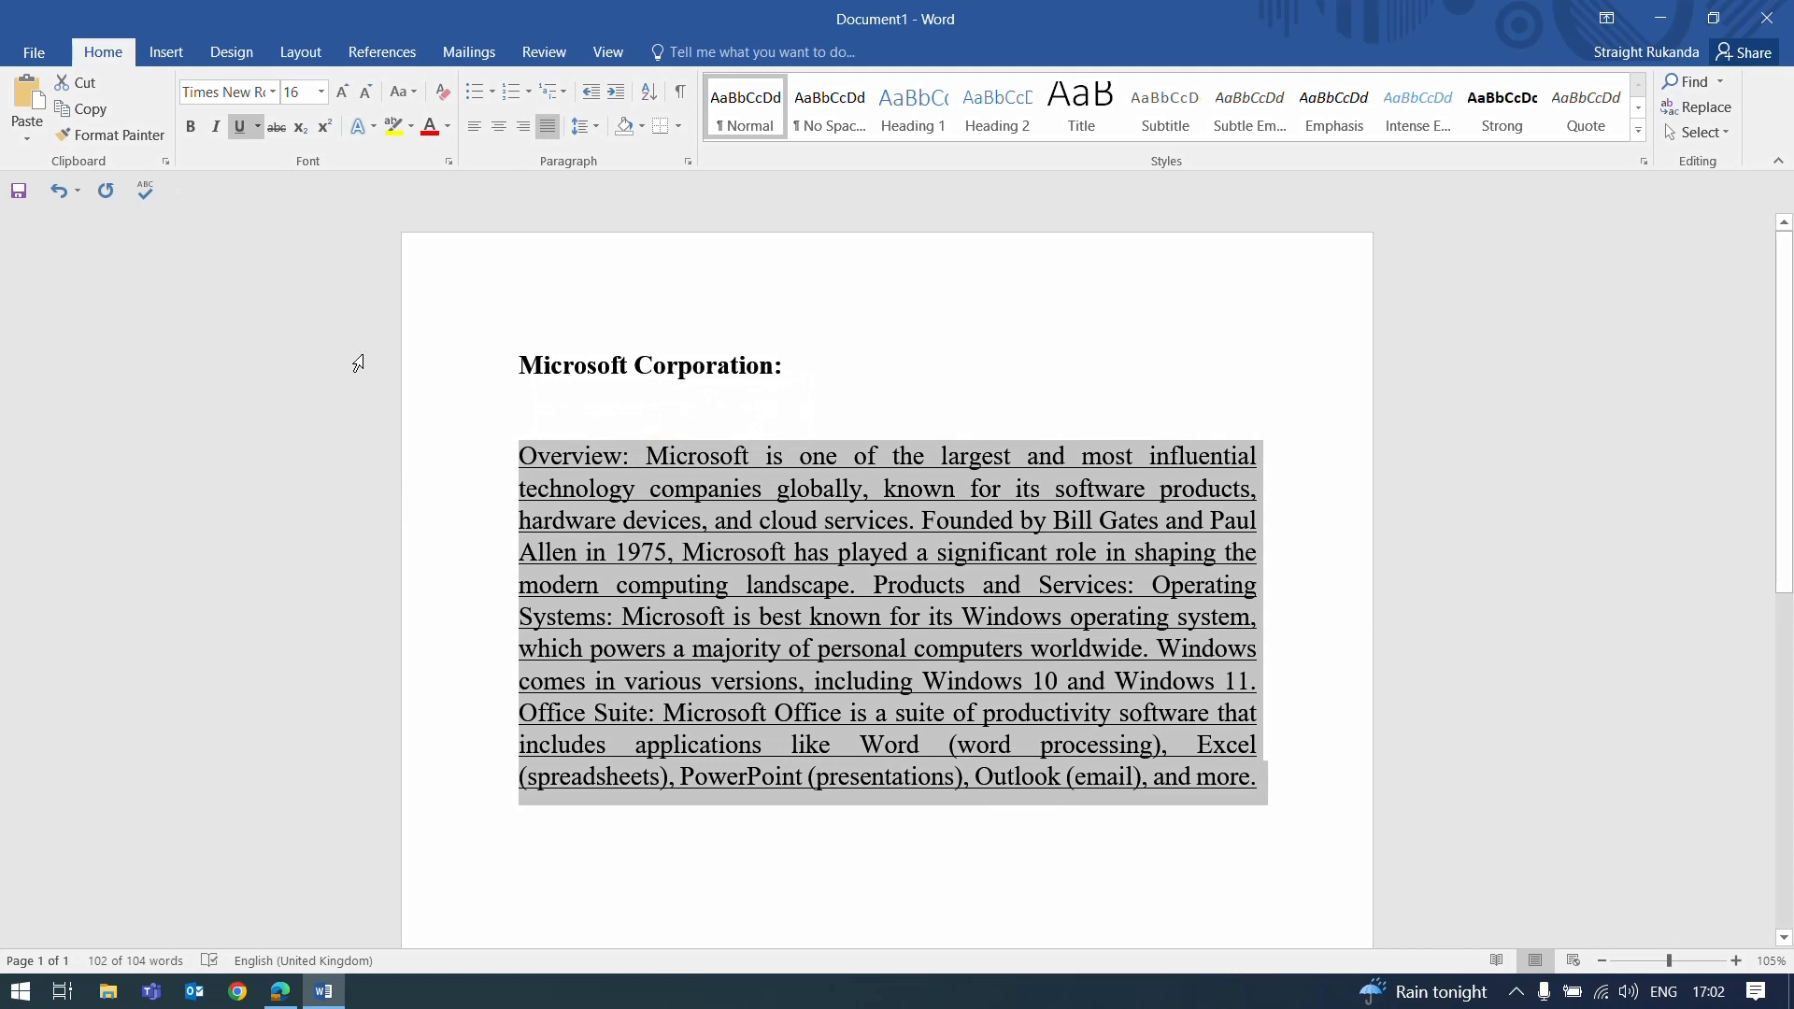
click(240, 128)
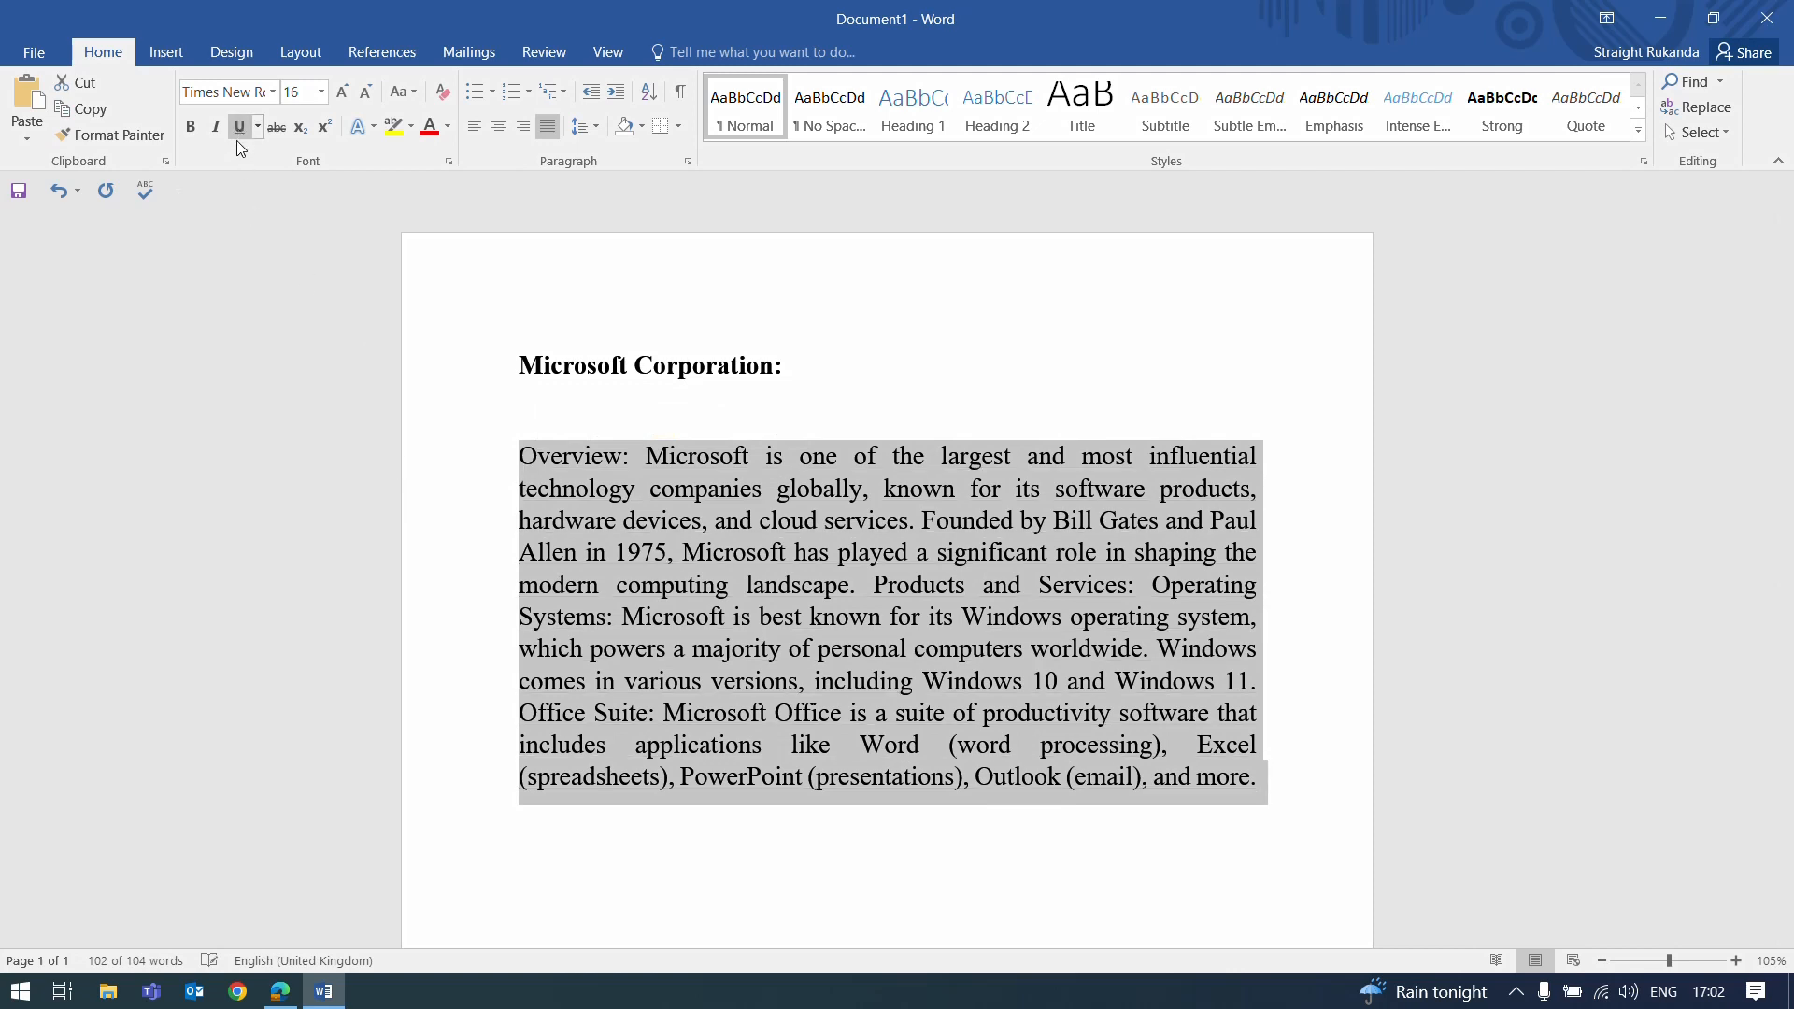
click(660, 584)
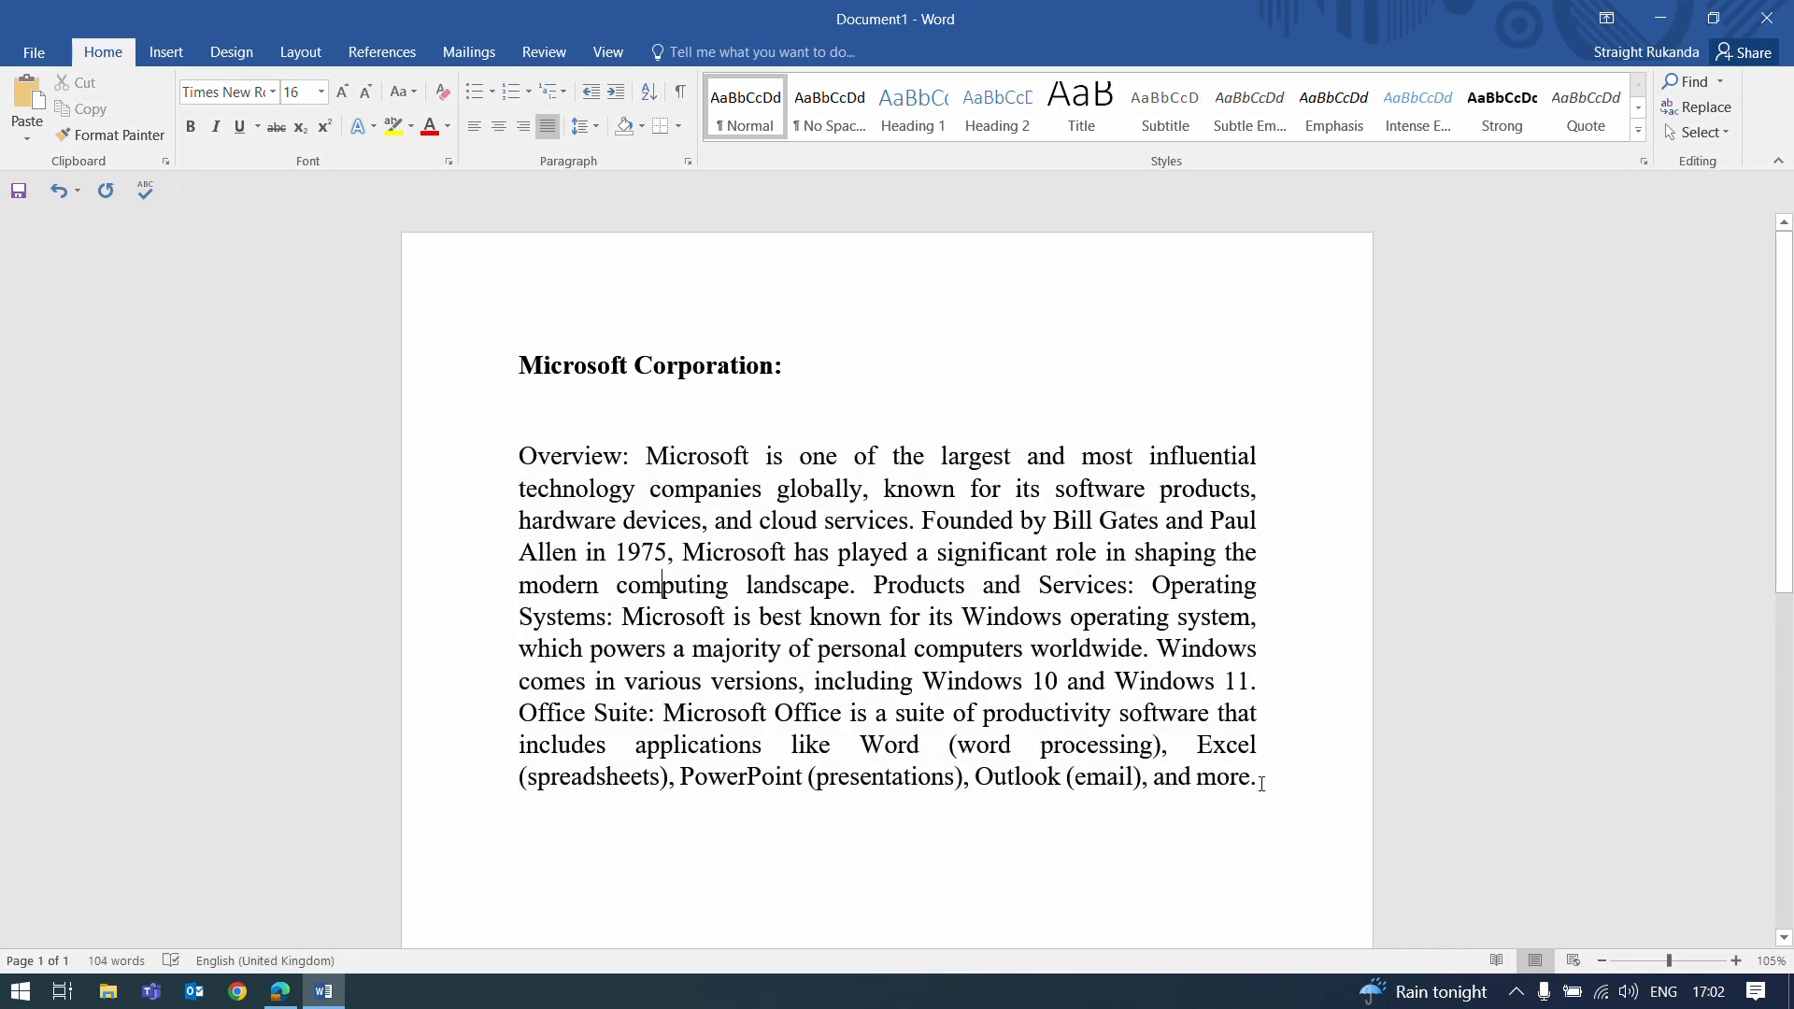
Step: Left-align the heading and the overview paragraph
drag(1262, 784, 554, 392)
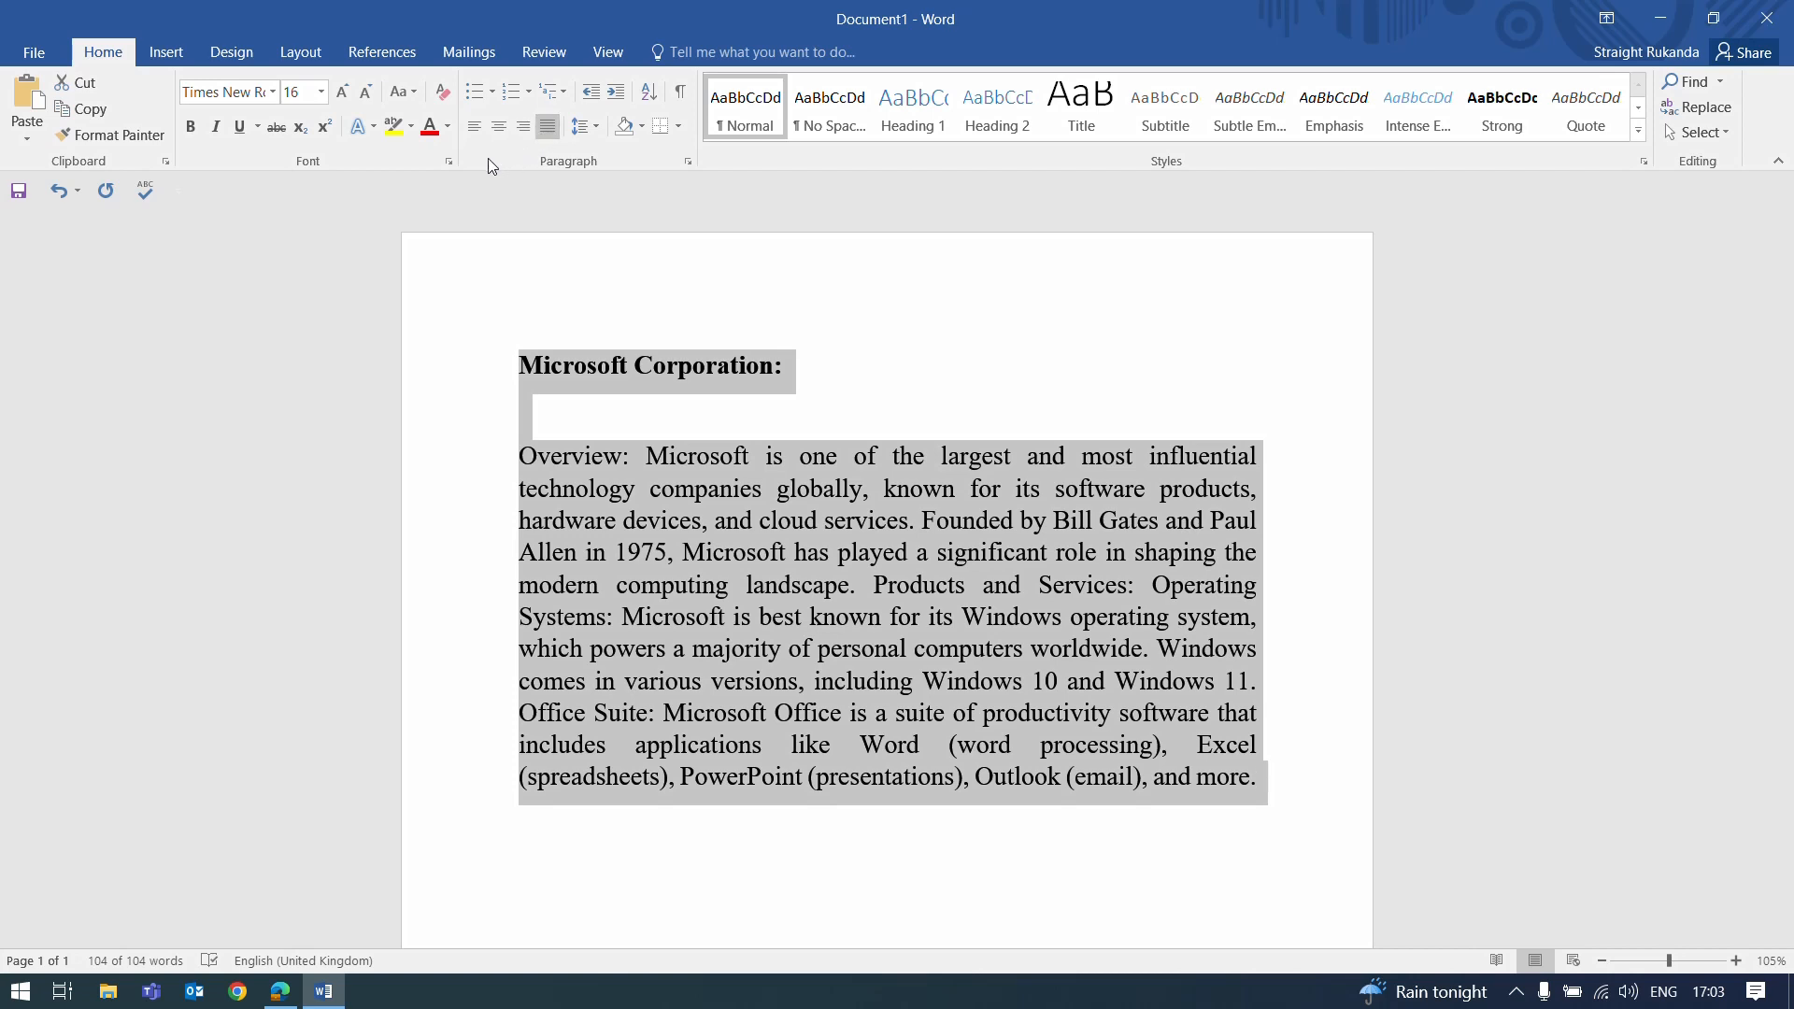
click(475, 127)
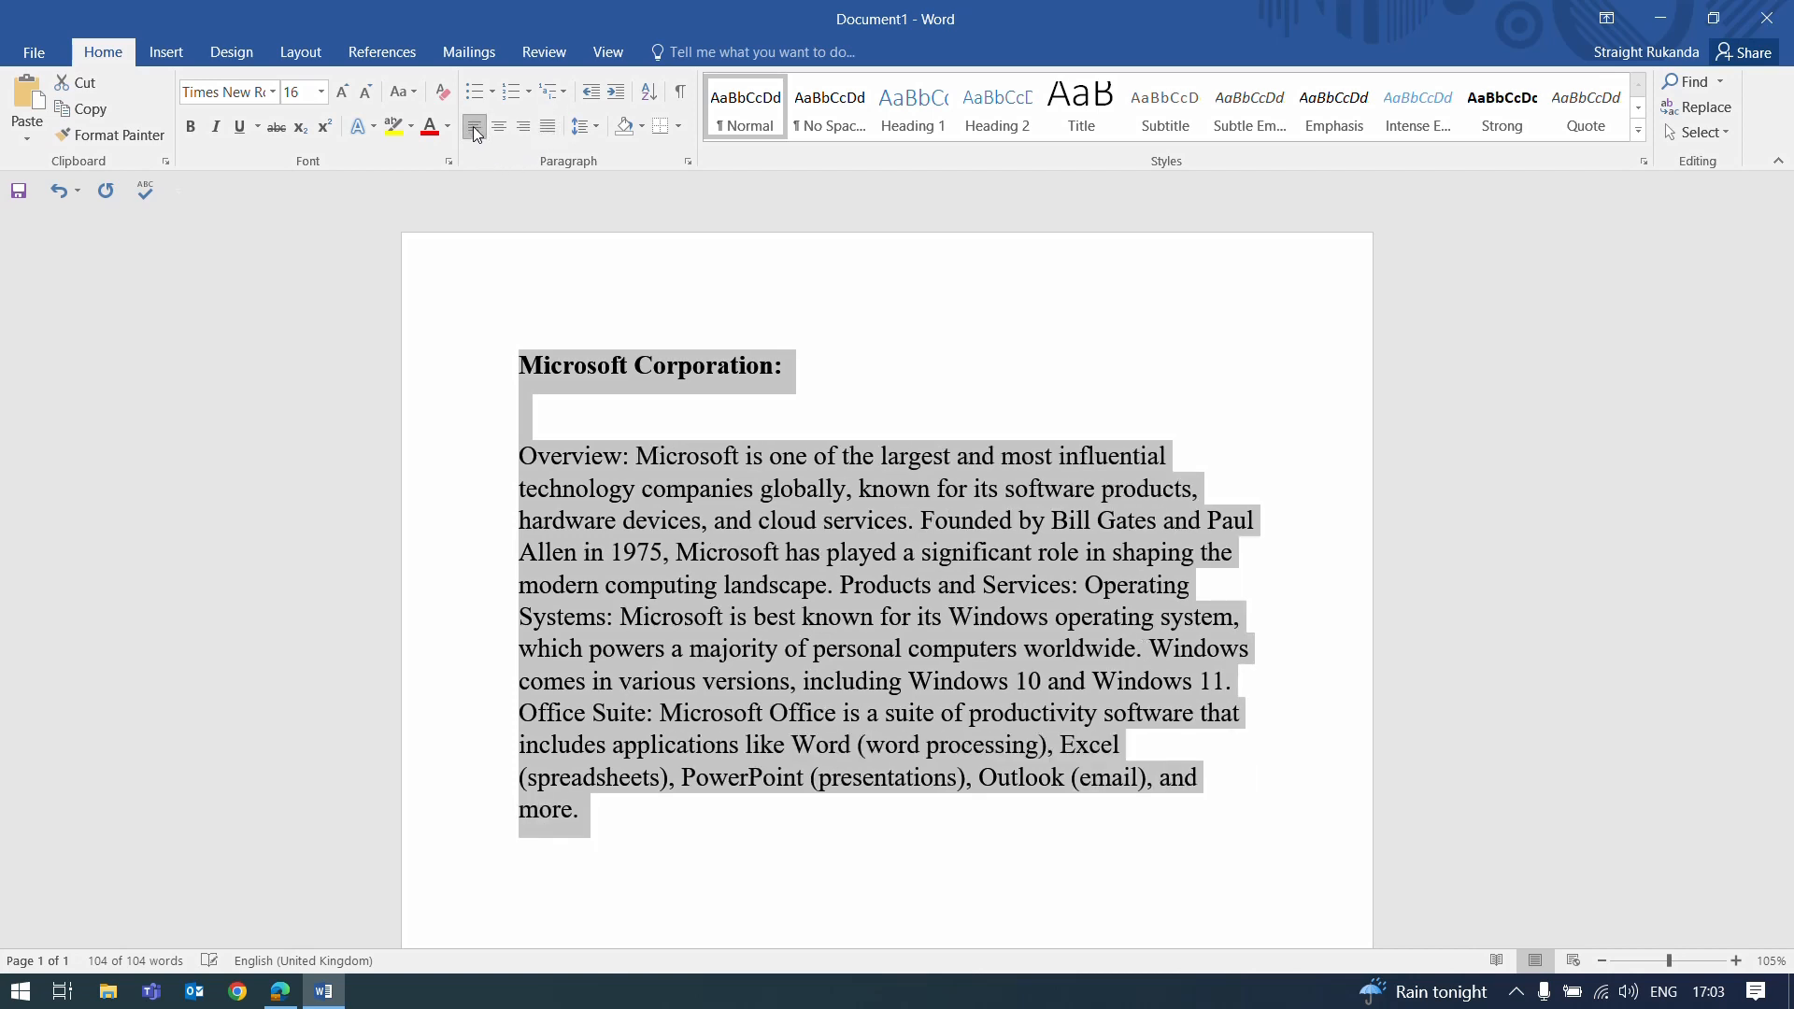
click(583, 555)
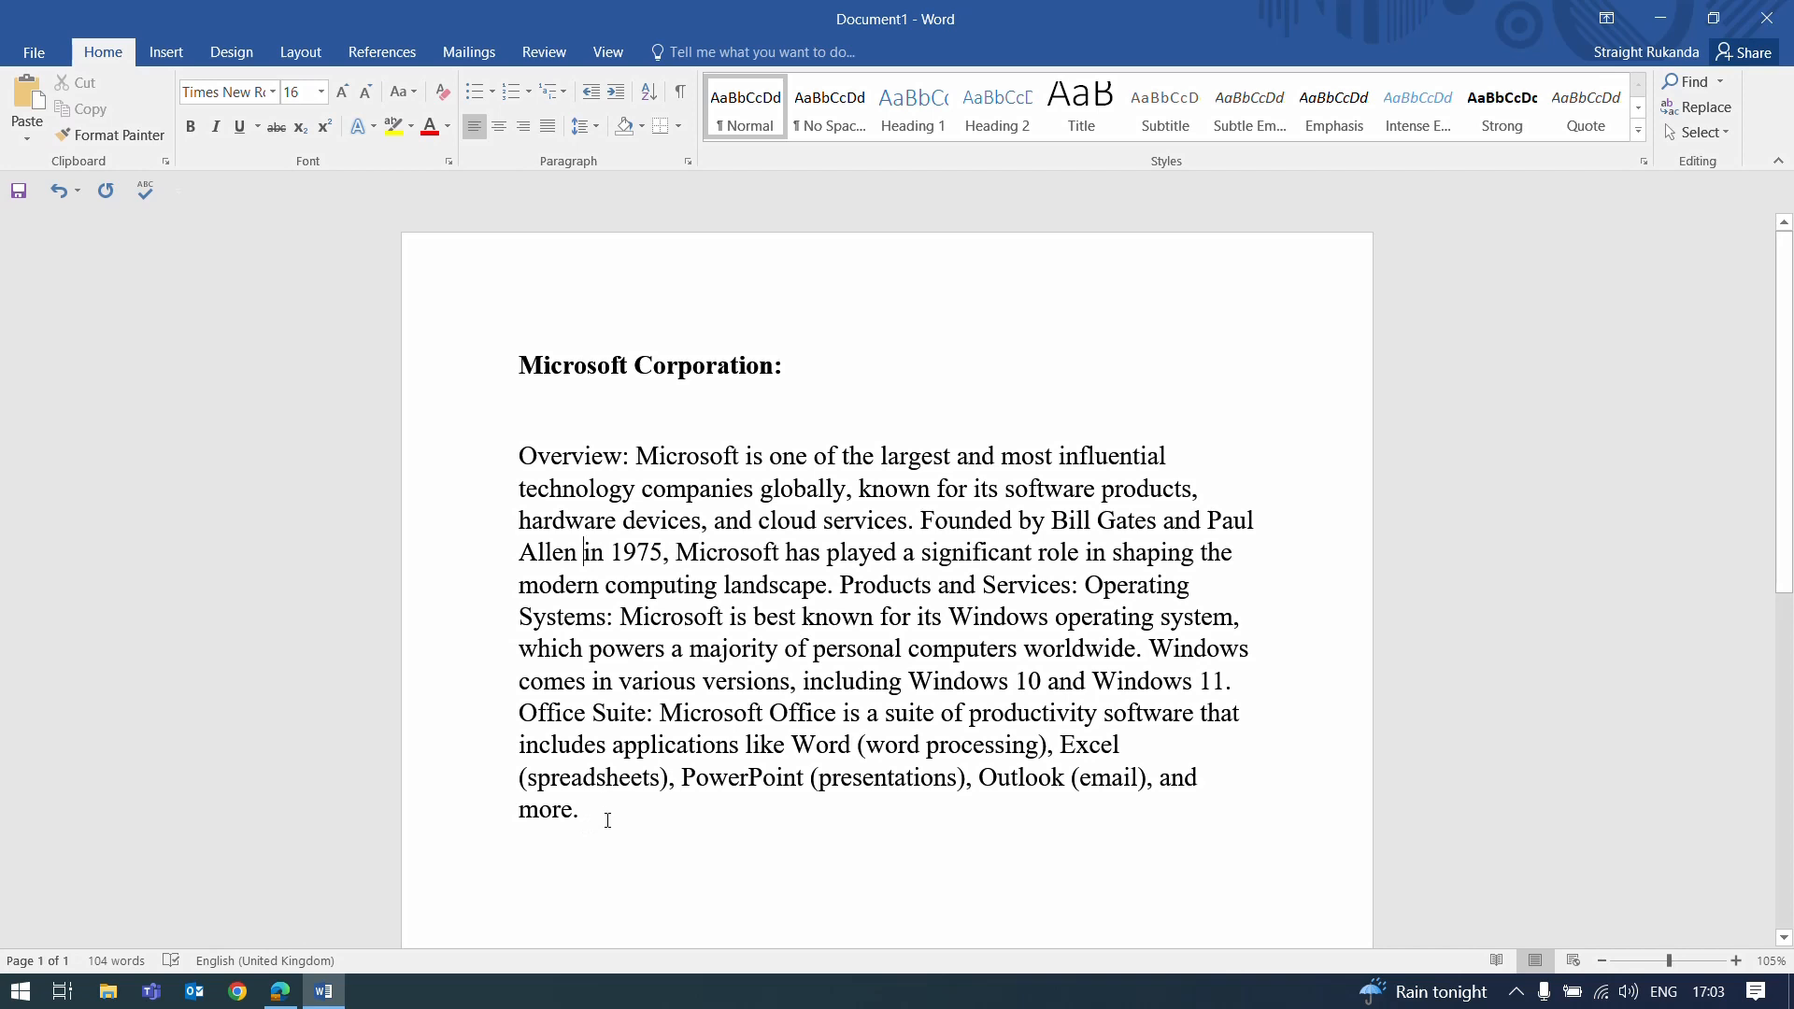
Step: Center the heading and the overview paragraph on the page
drag(607, 825, 520, 360)
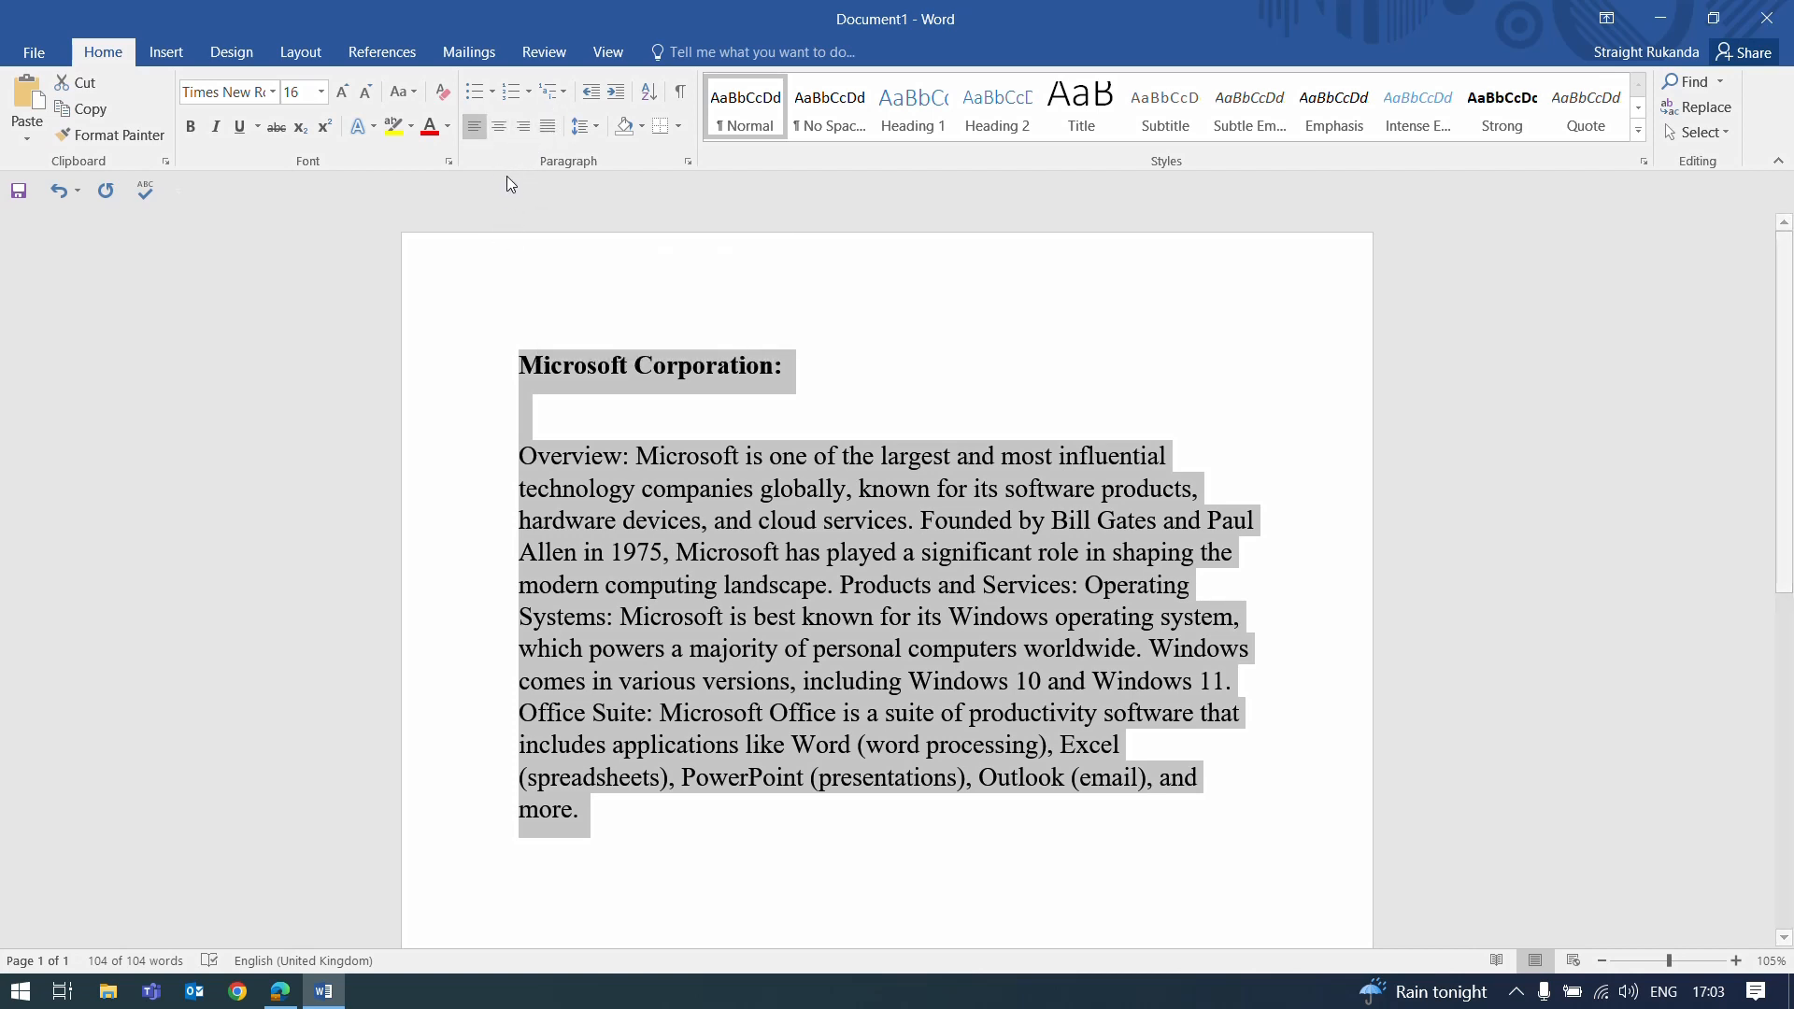
click(497, 136)
click(737, 494)
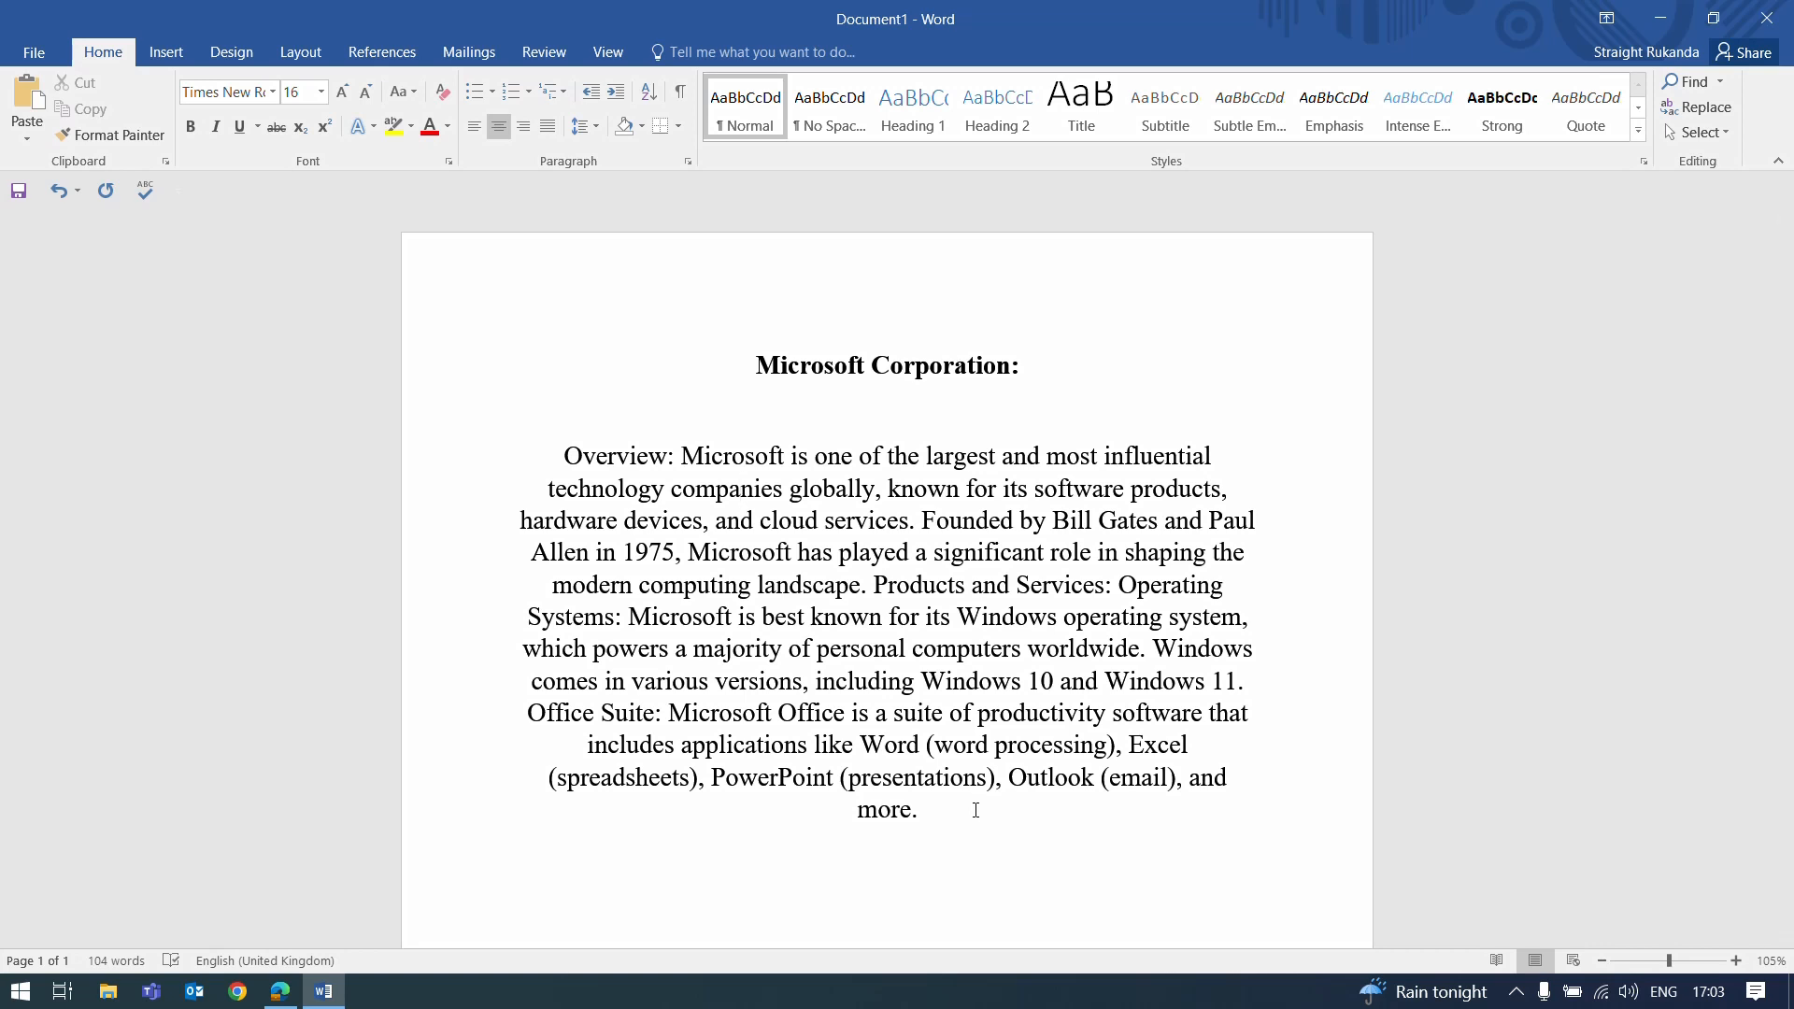
Step: Right-align the heading and the overview paragraph
drag(974, 809, 793, 392)
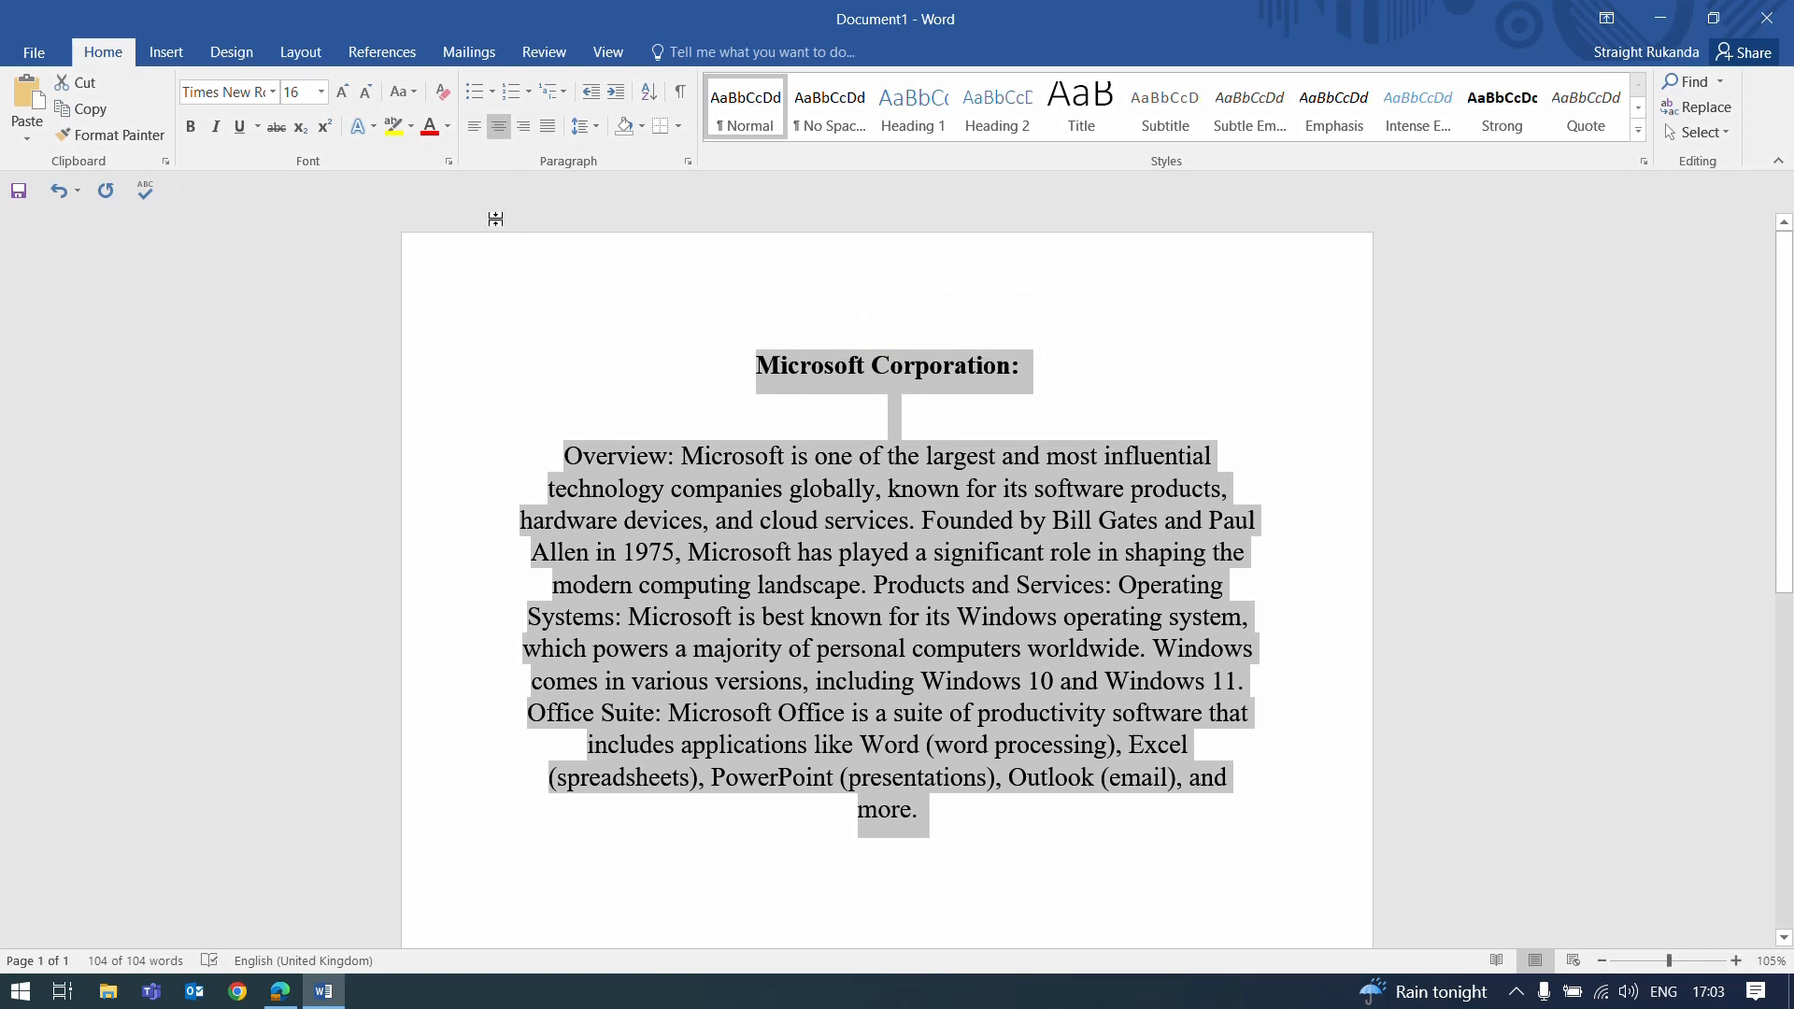
click(523, 129)
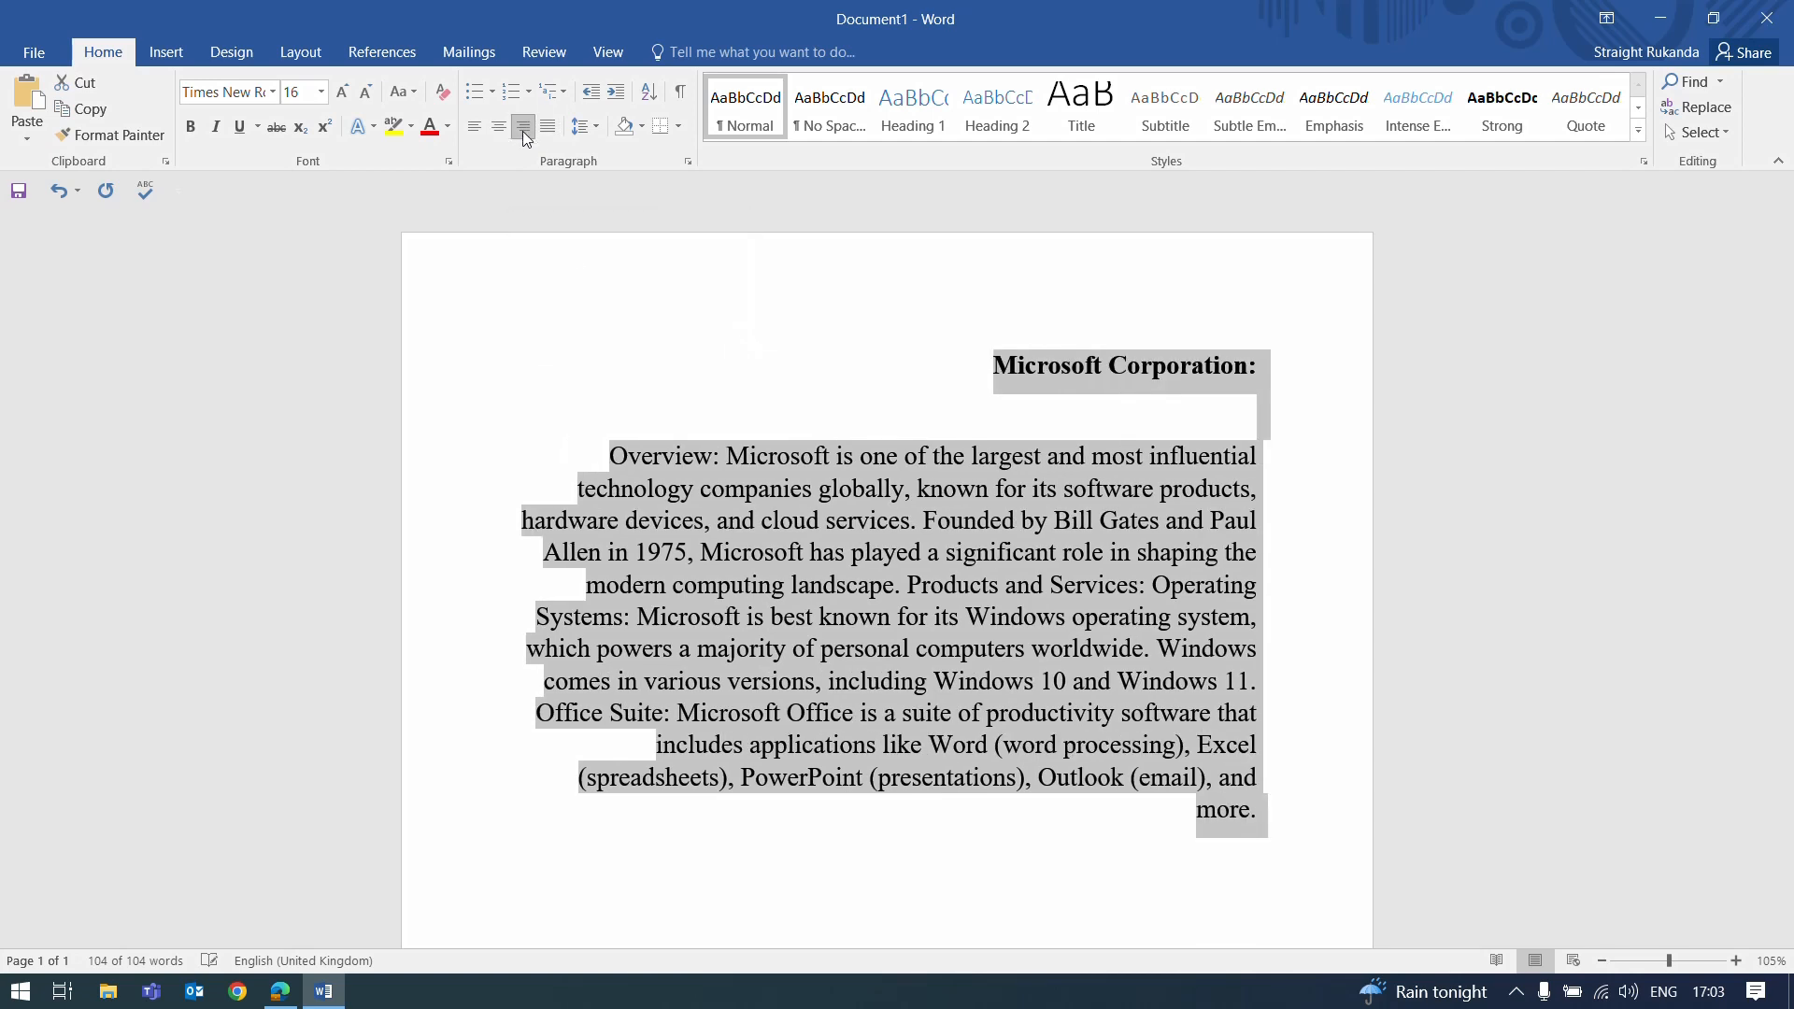
click(742, 552)
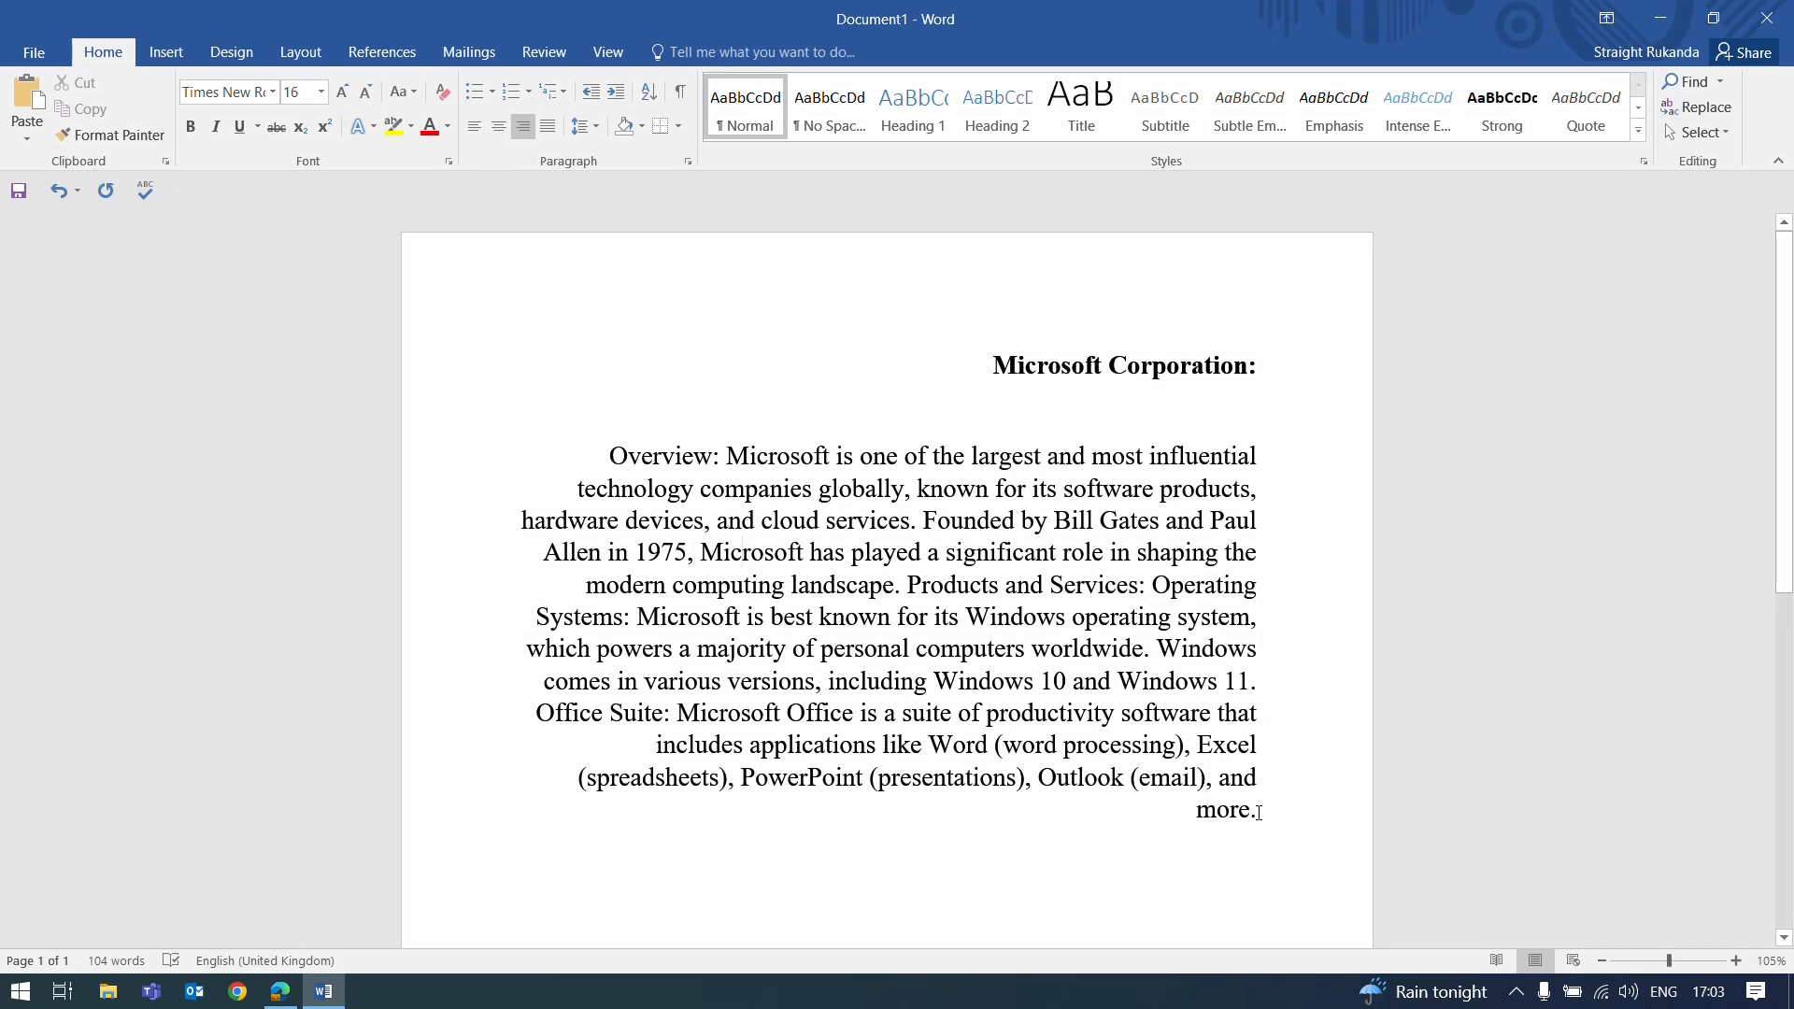
Step: Justify the heading and the overview paragraph, and remove the blank line between them
drag(1269, 813, 734, 392)
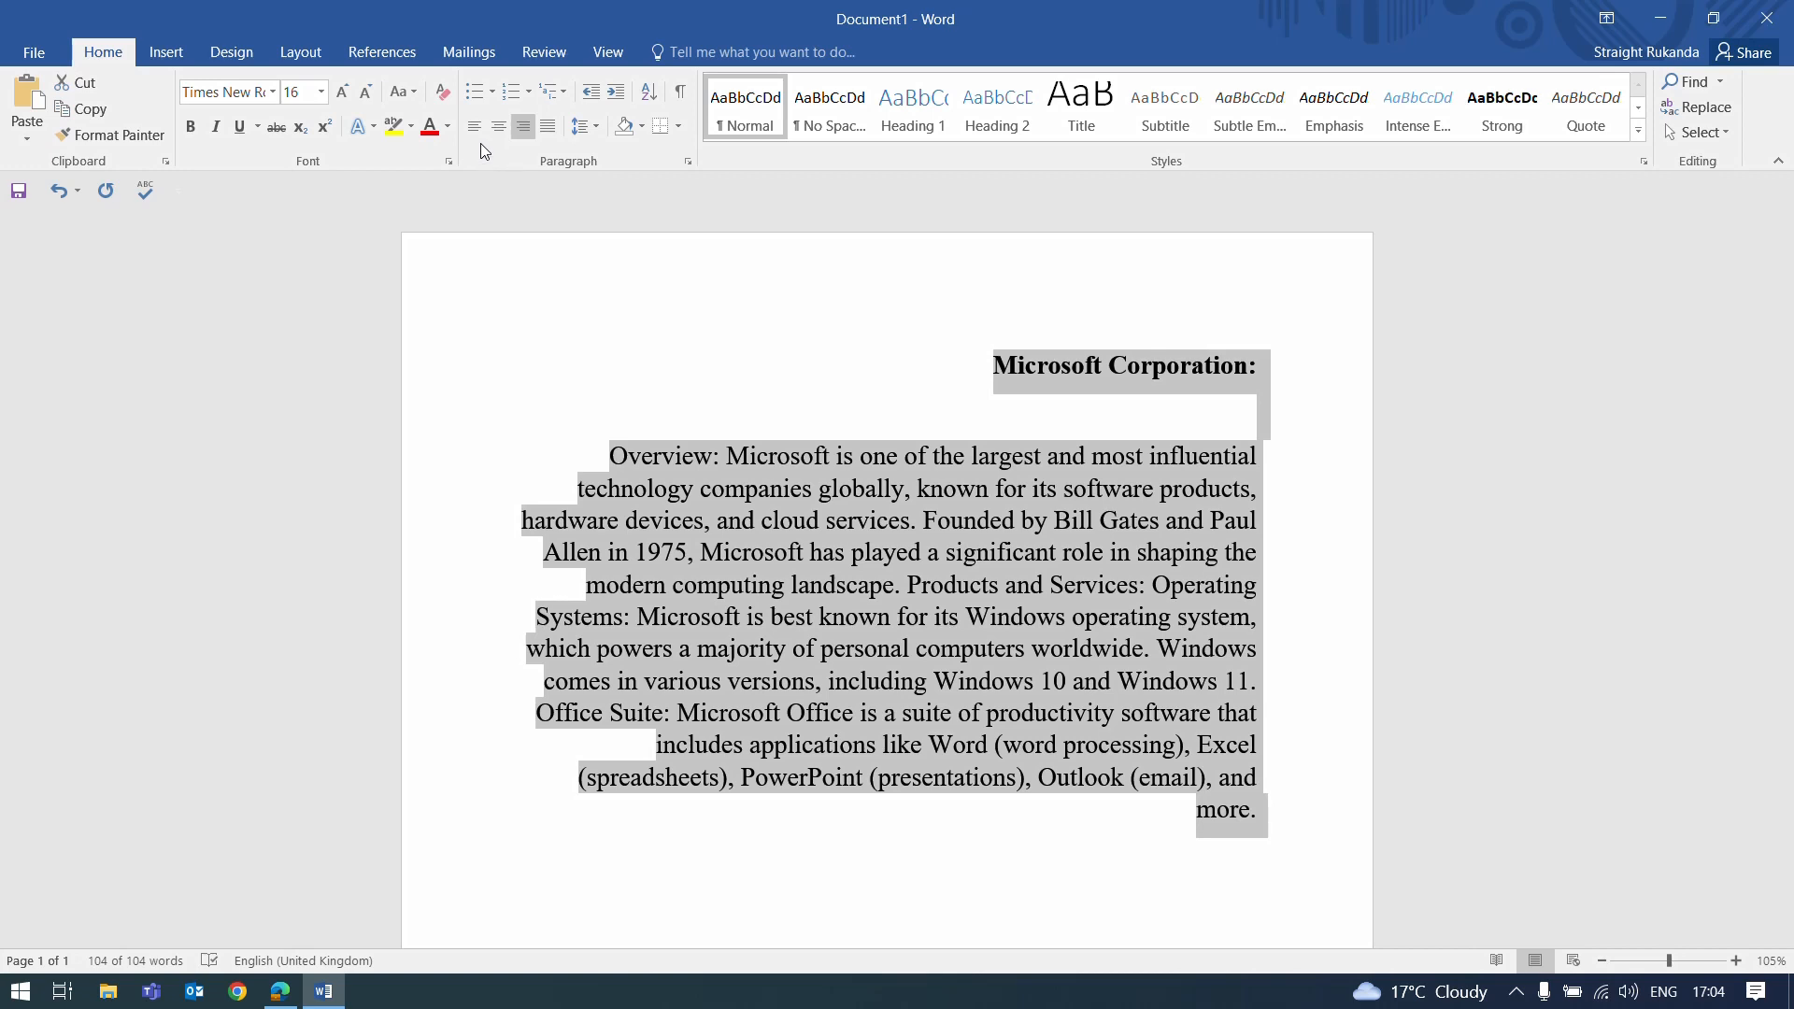
click(549, 136)
click(774, 422)
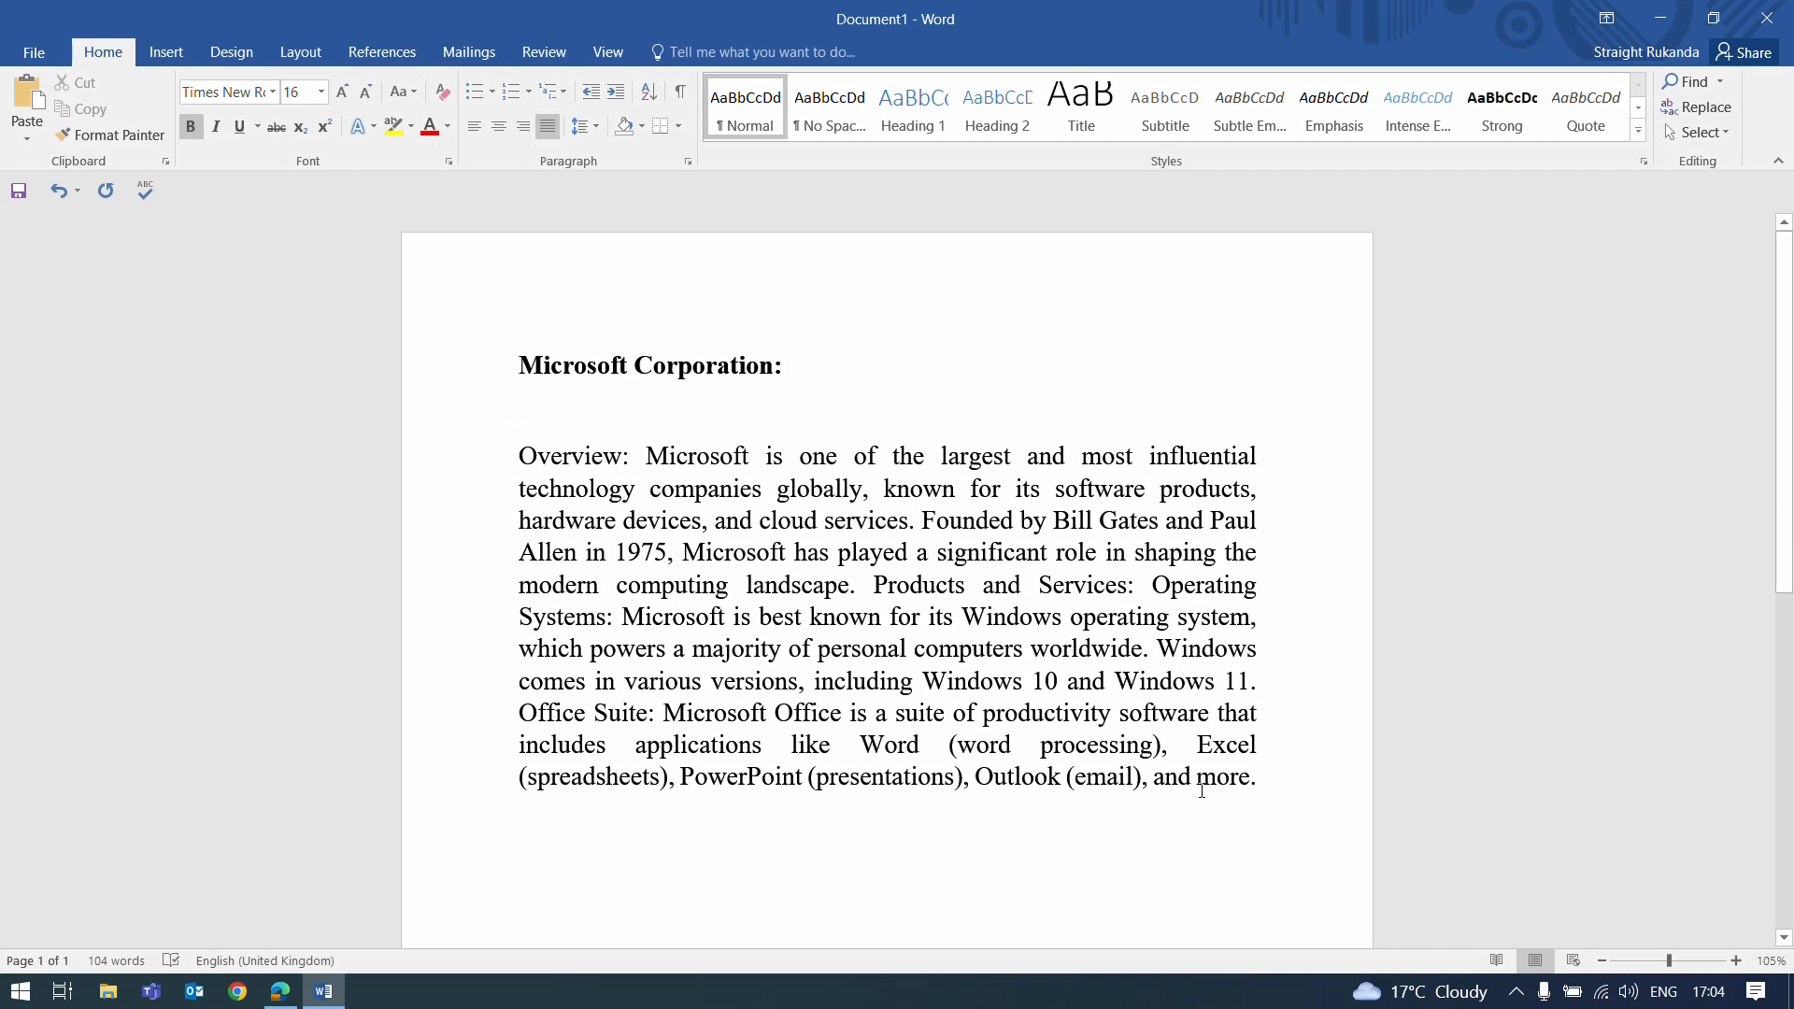
key(Delete)
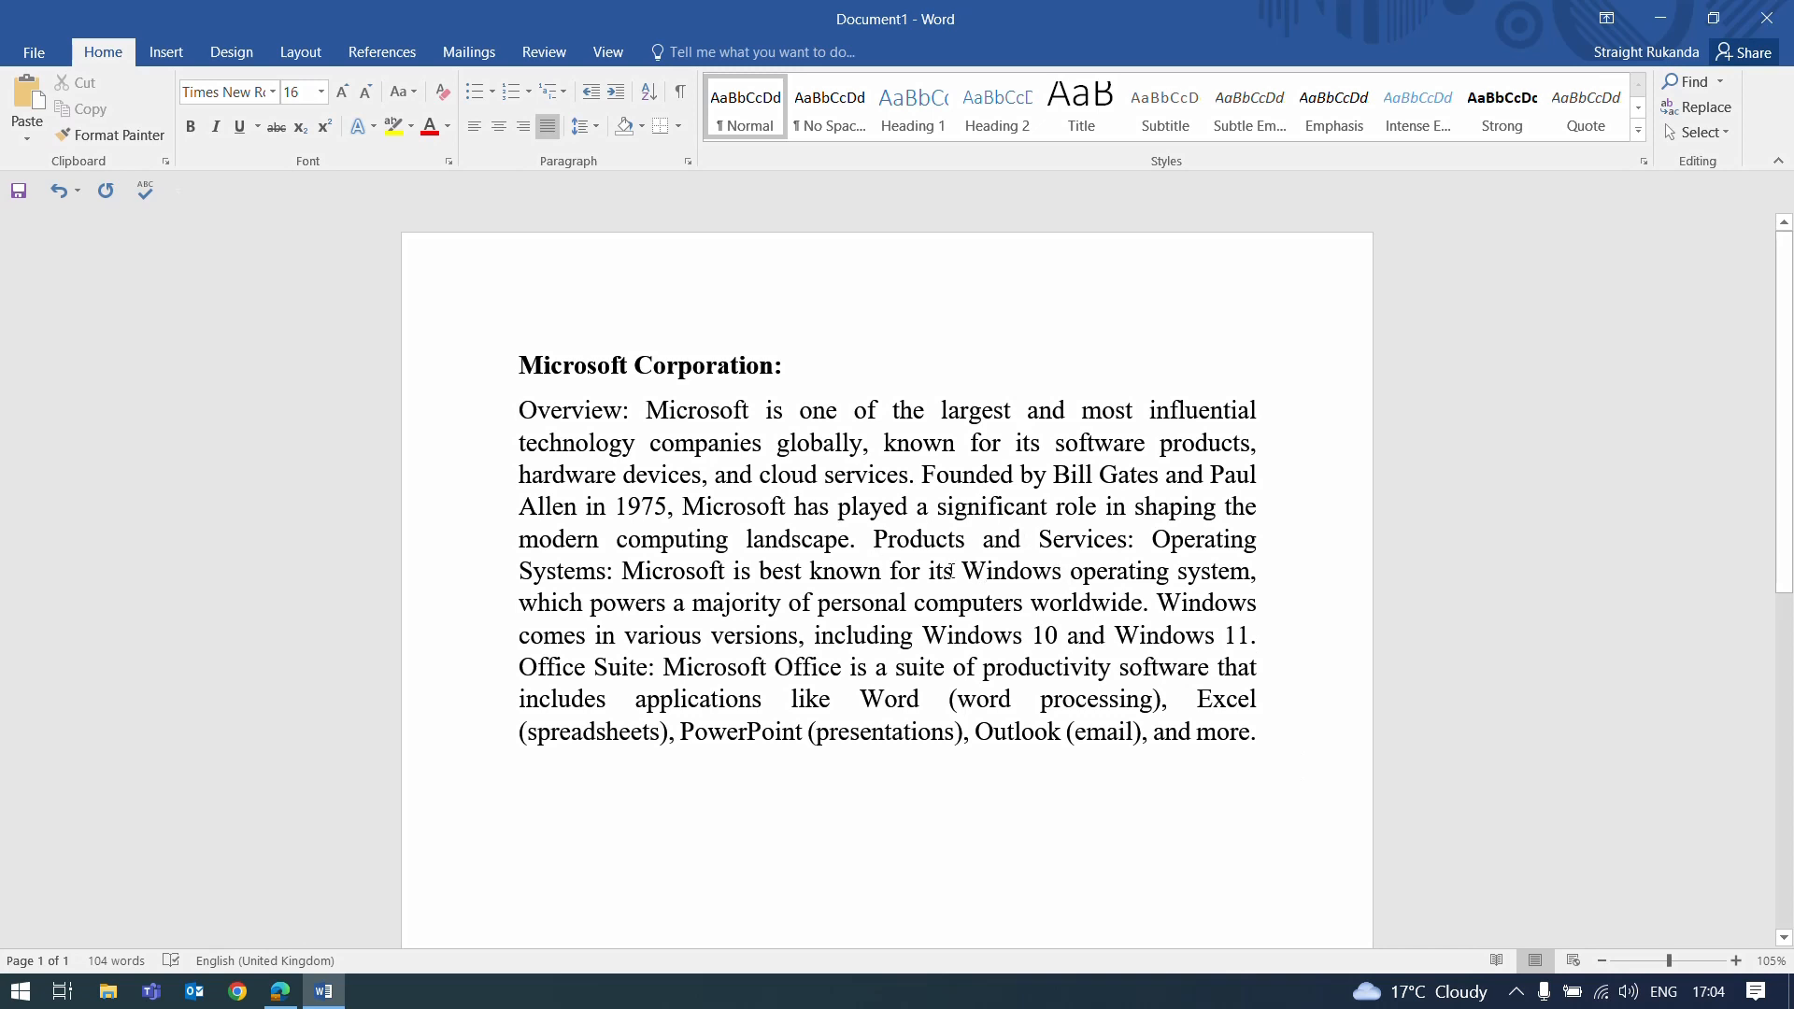
Step: Split the body text into separate paragraphs starting at "Products and Services" and "Office Suite"
click(874, 541)
key(Return)
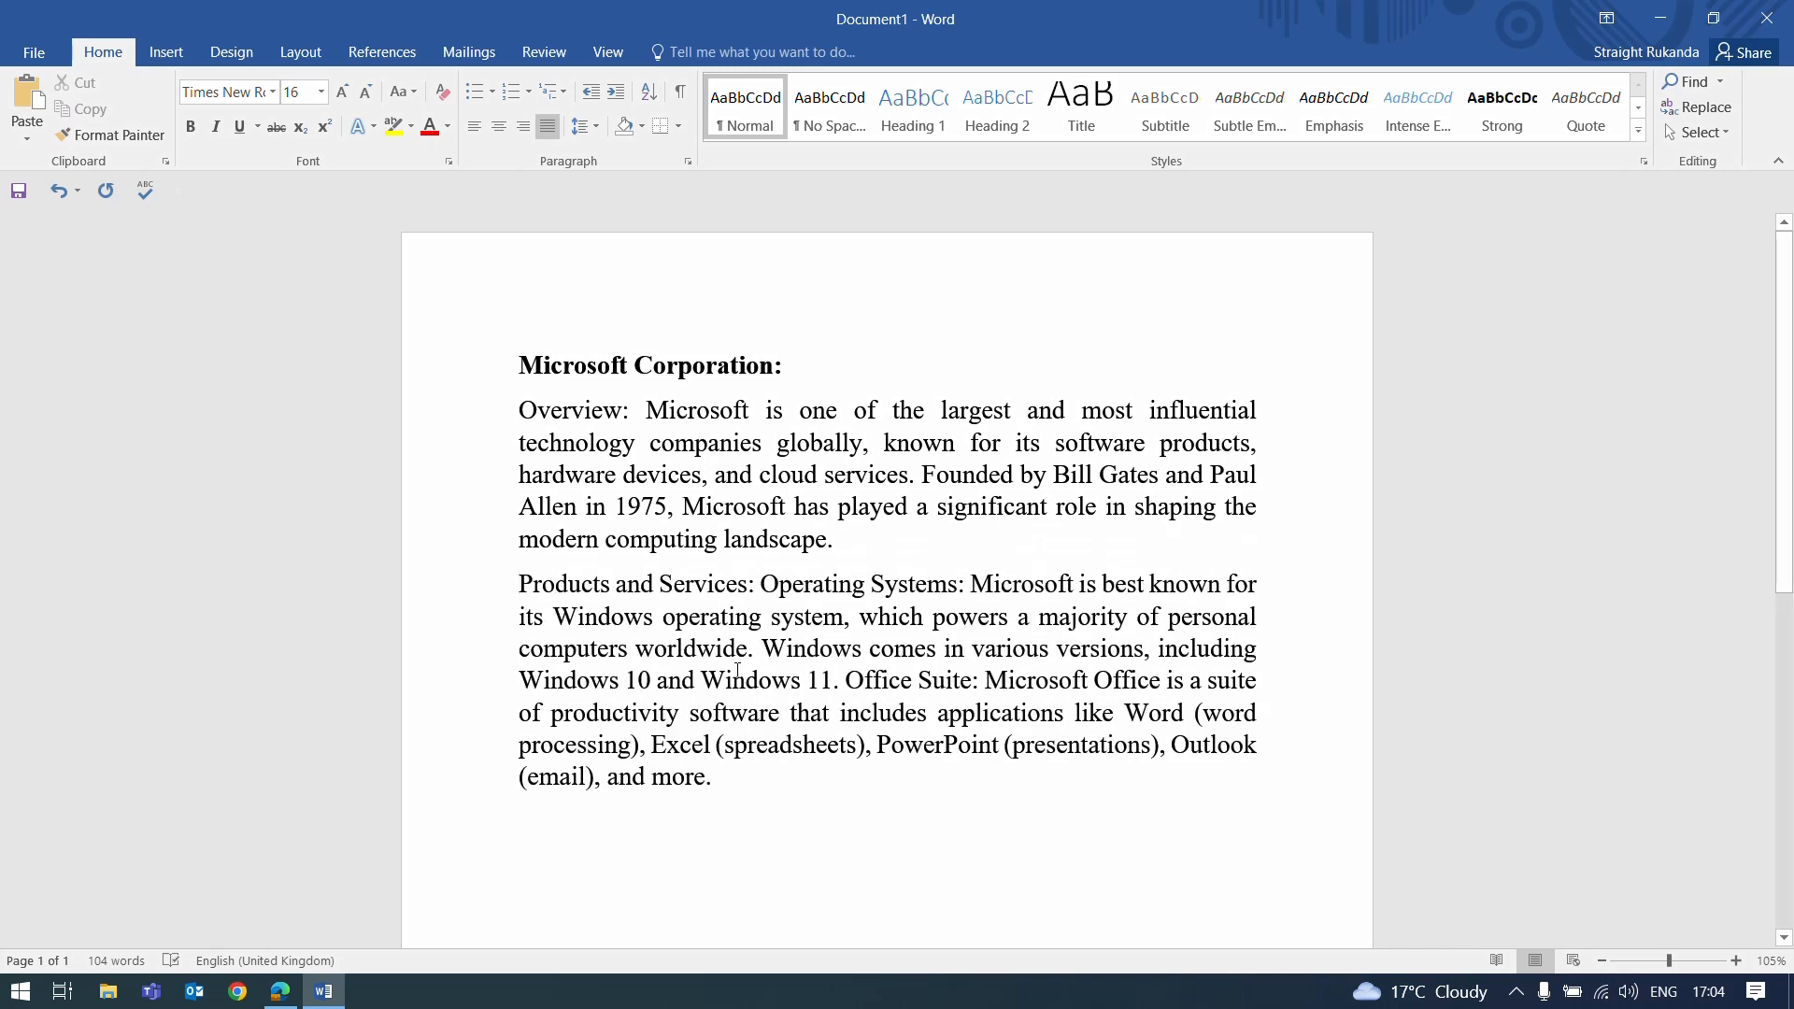
click(847, 681)
key(Return)
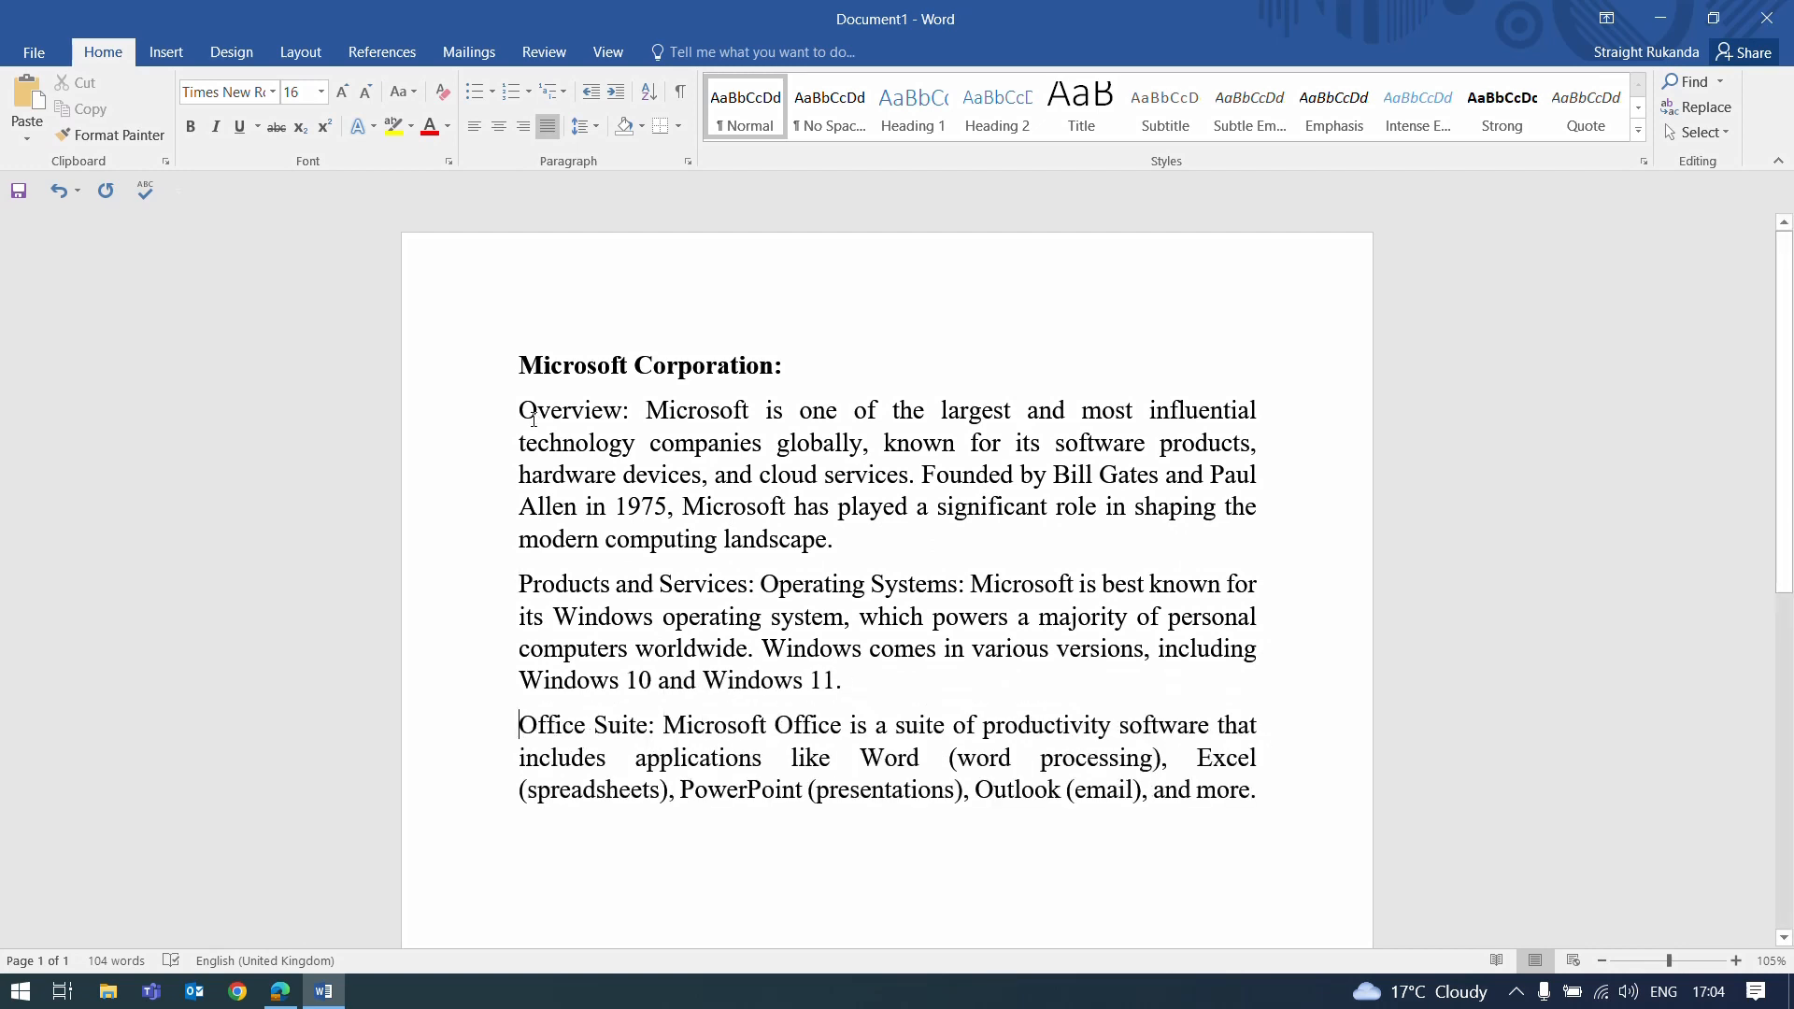
Step: Format the three paragraphs below the heading as a bulleted list and decrease its indent one level
drag(539, 426, 1260, 782)
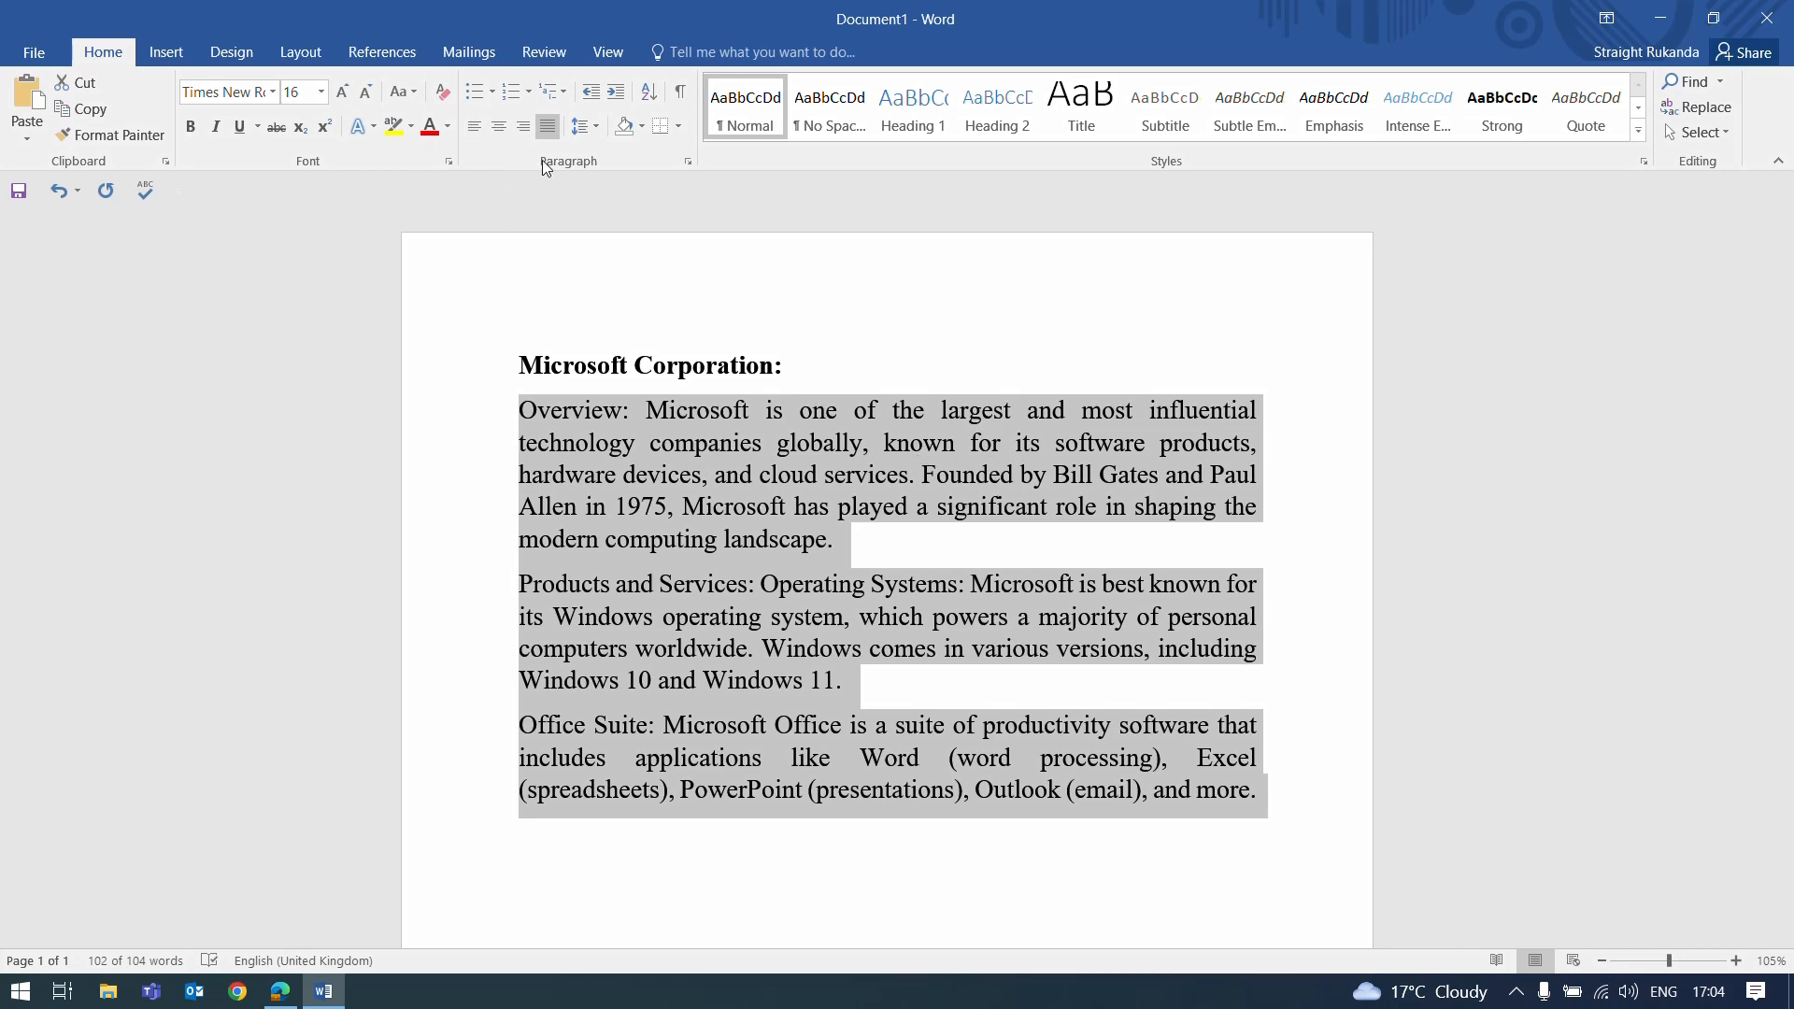
click(467, 95)
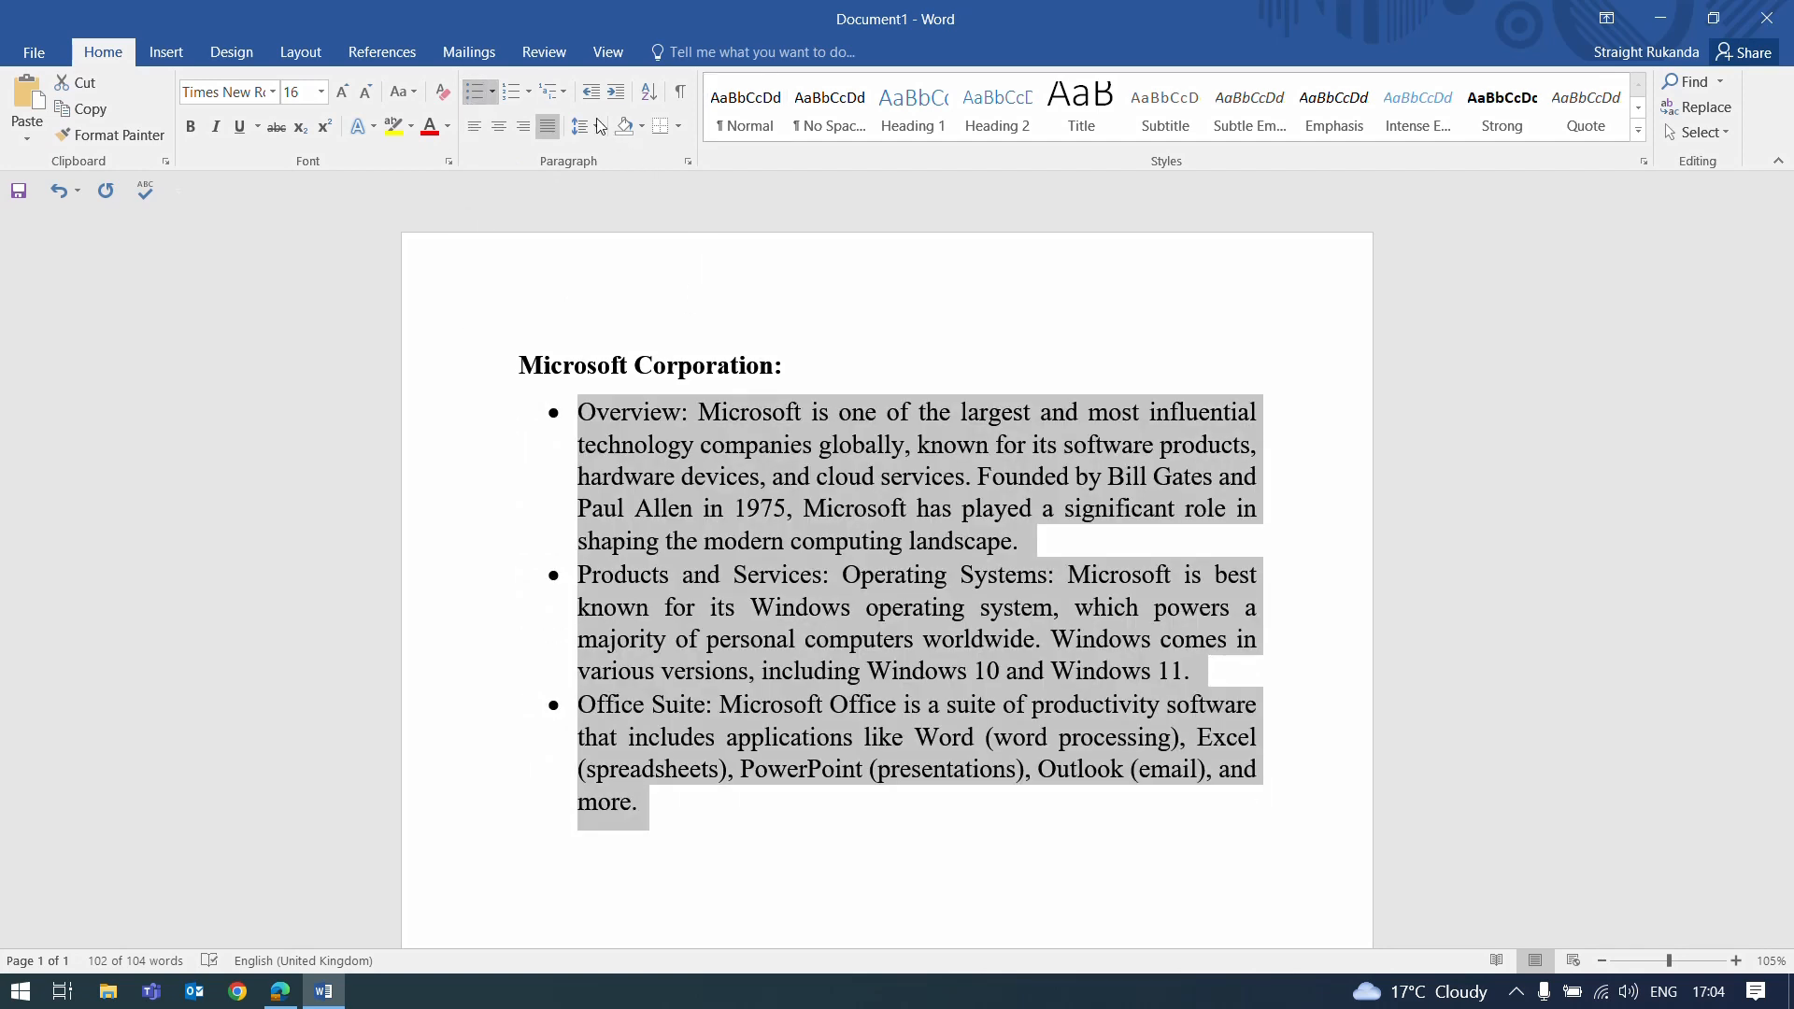
click(591, 92)
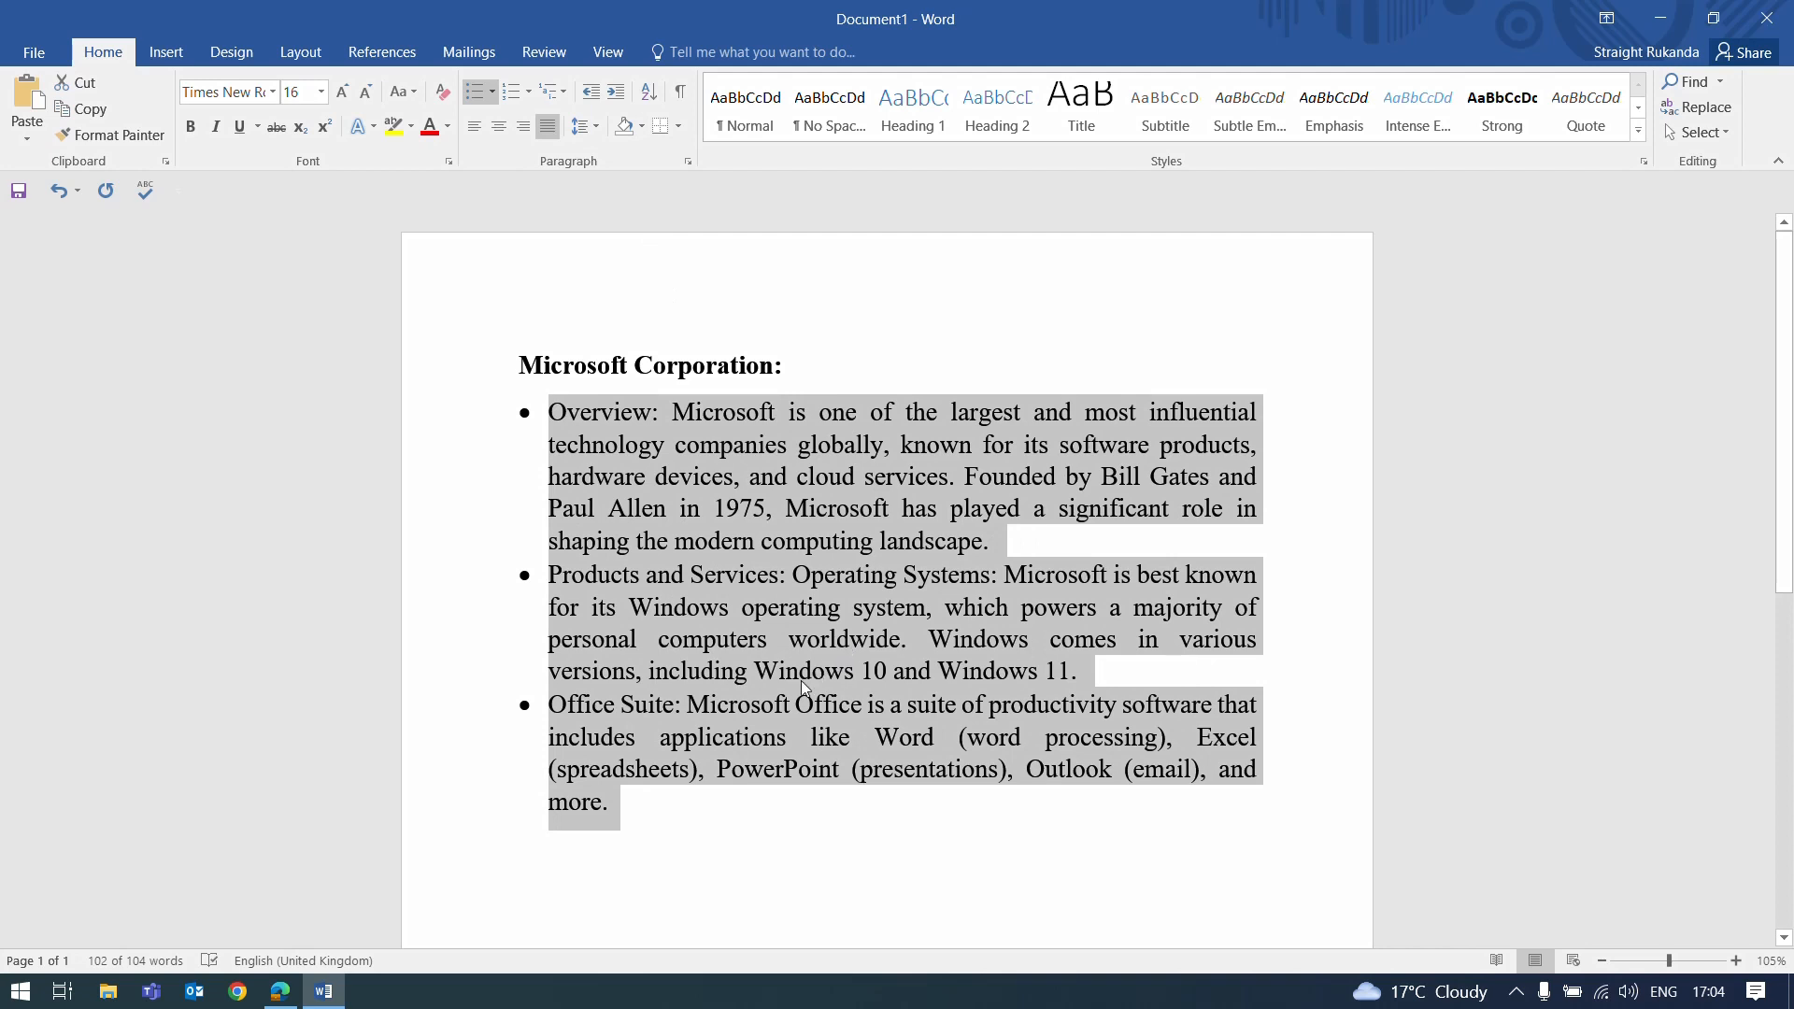
click(764, 769)
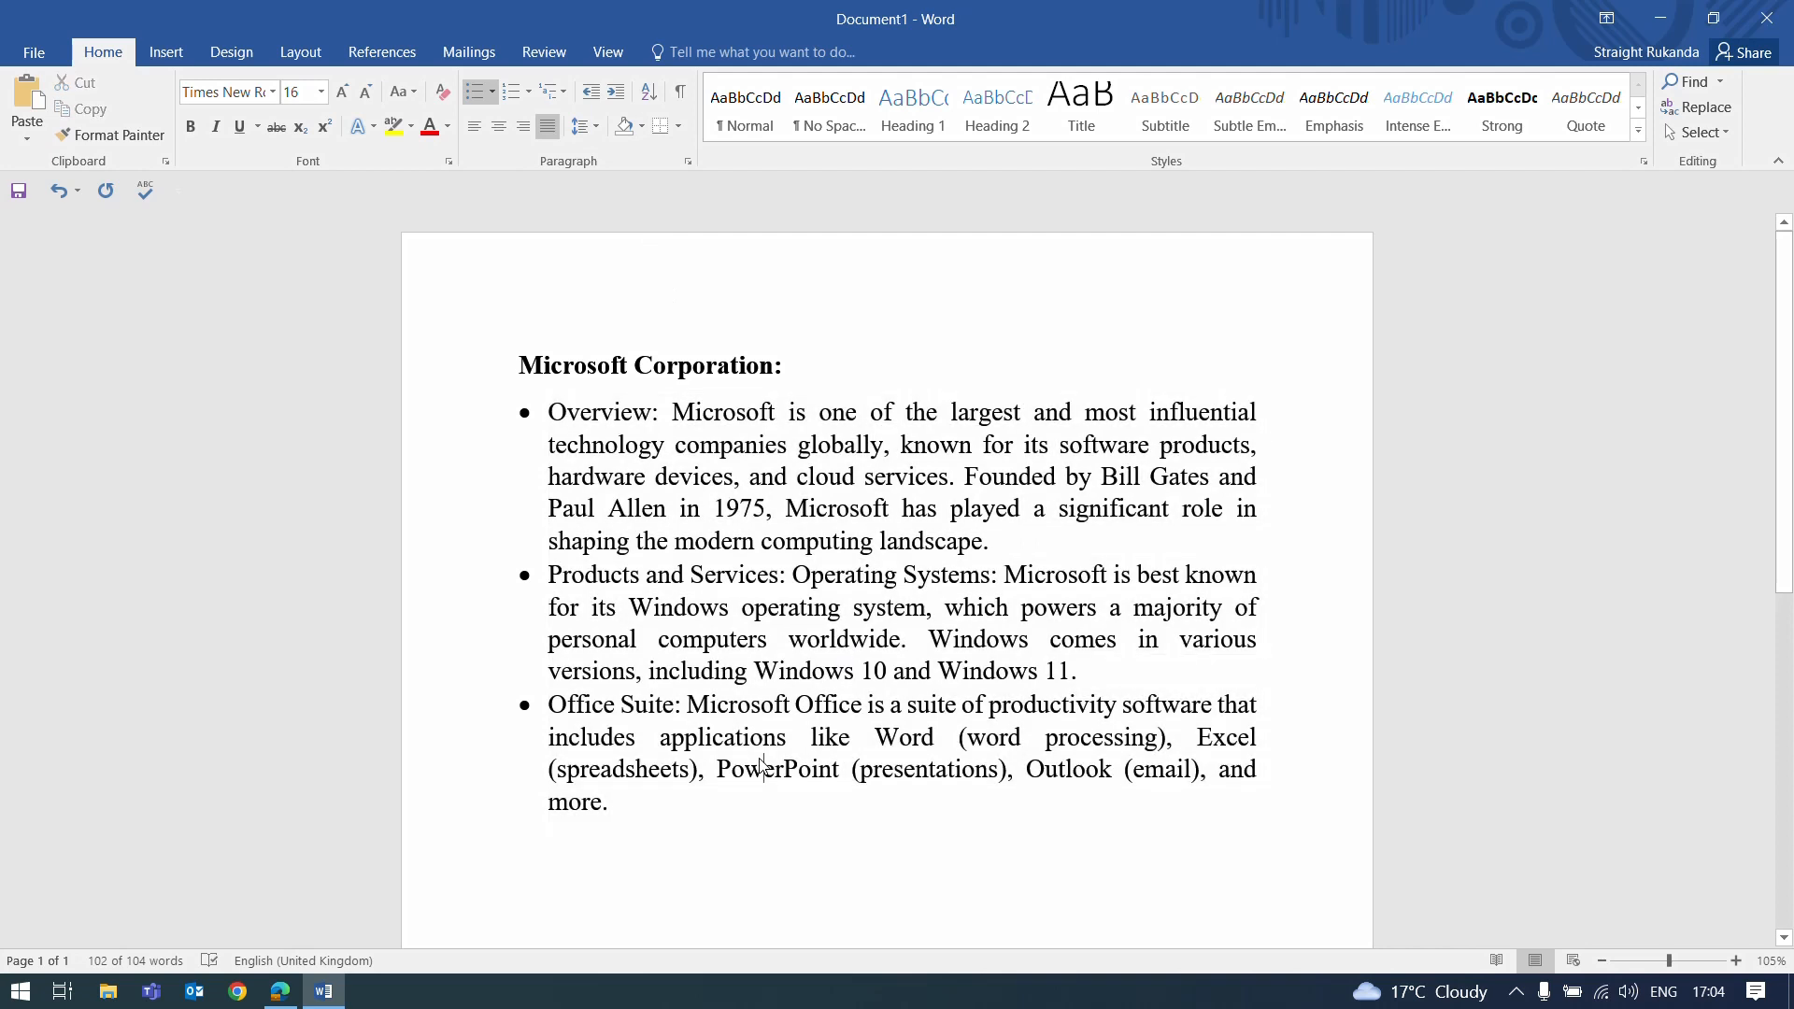
click(625, 815)
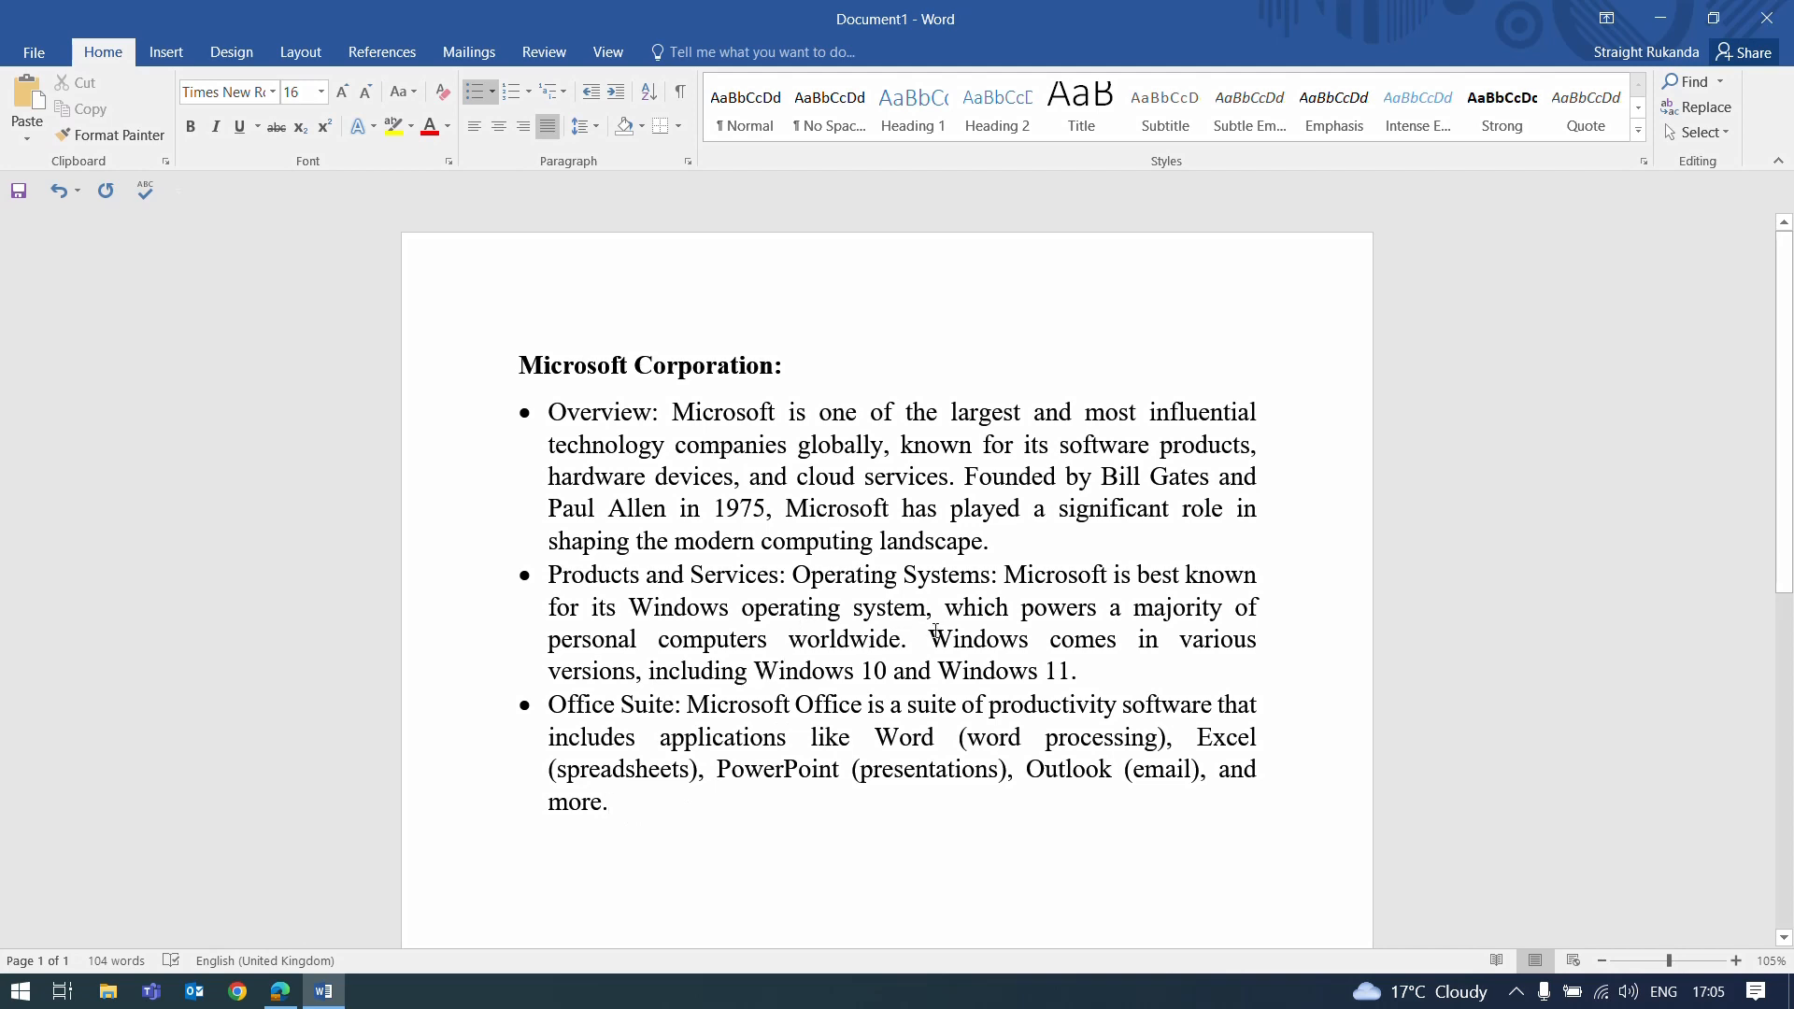
Step: Highlight the sentence "Windows comes in various versions, including Windows 10 and Windows 11." in yellow
drag(929, 637, 1071, 671)
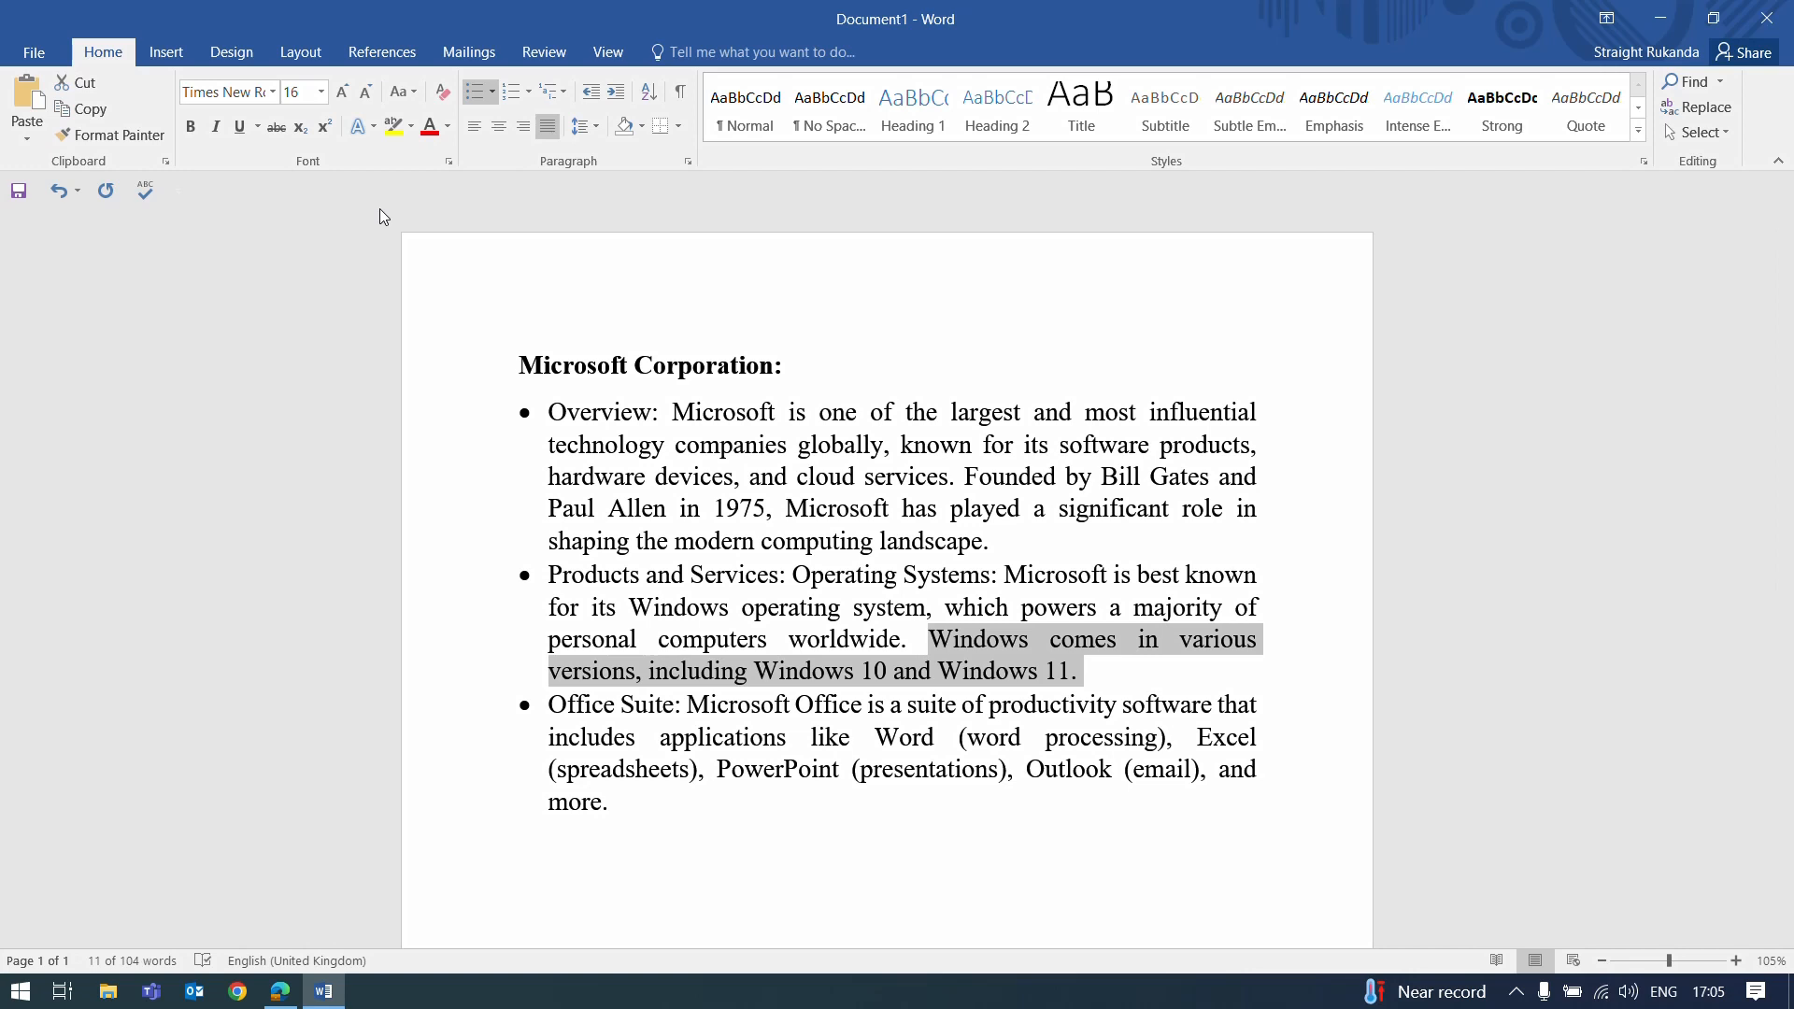
click(411, 131)
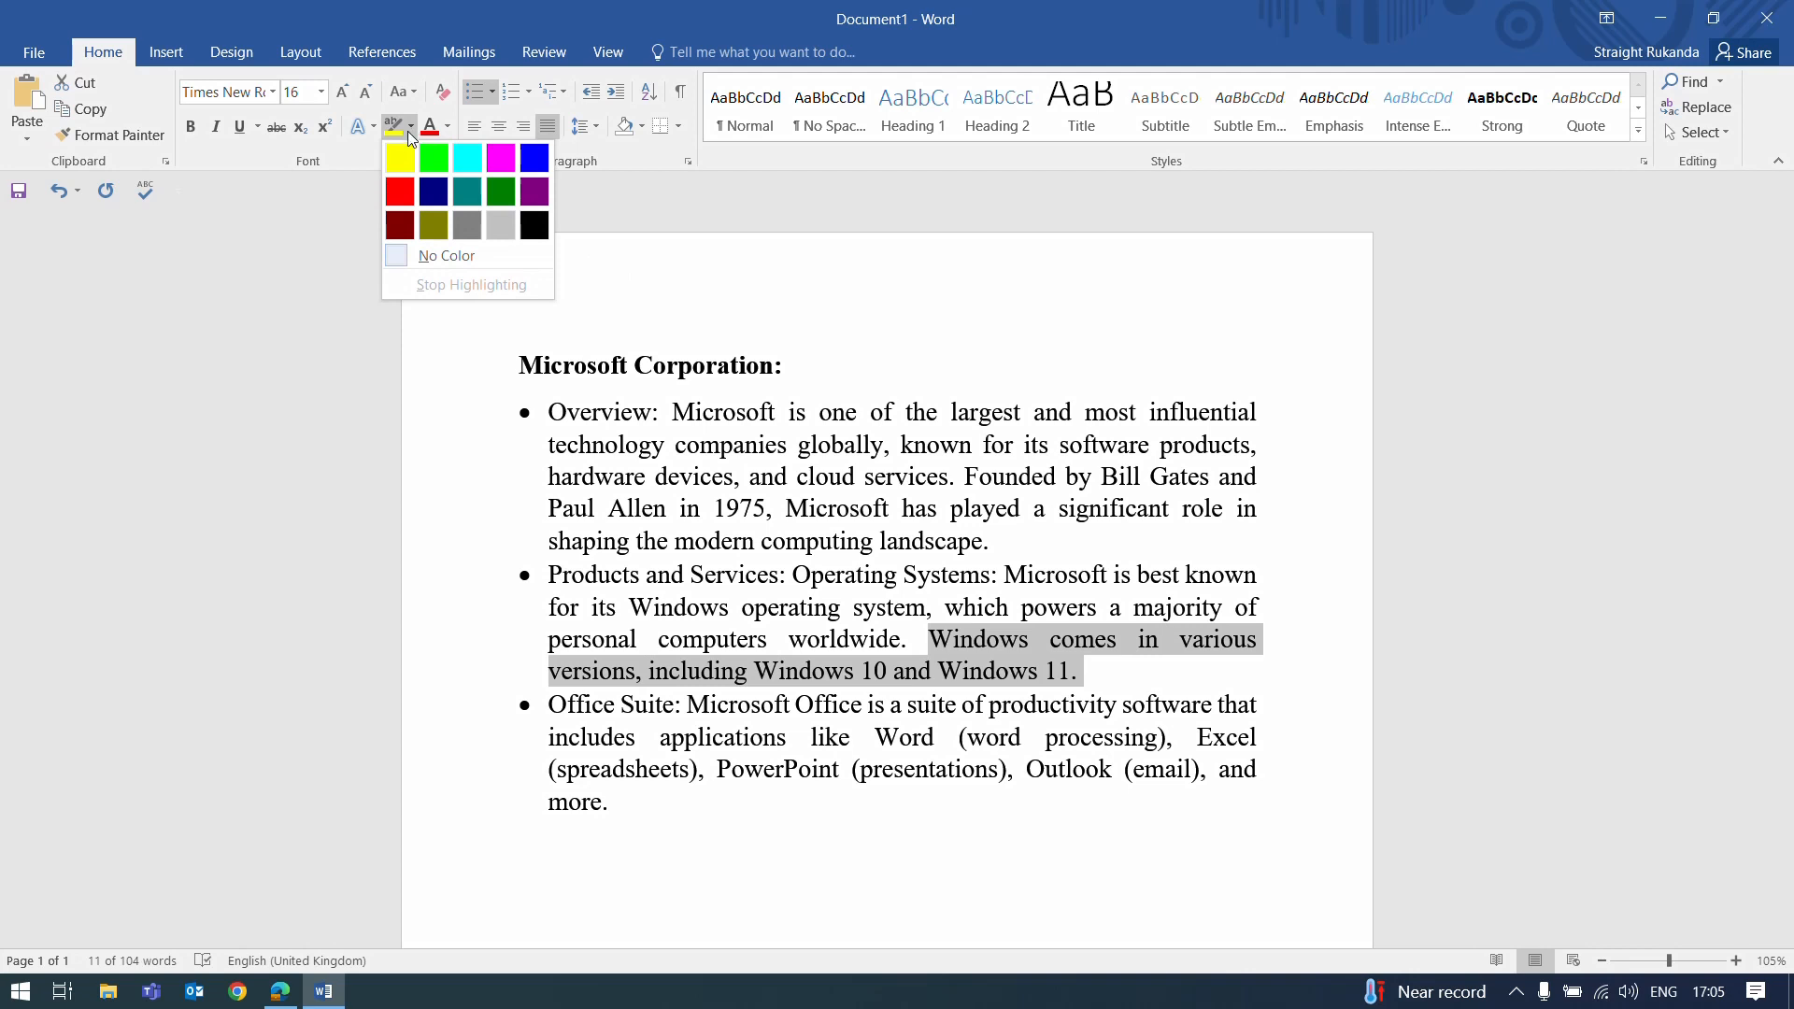
click(402, 156)
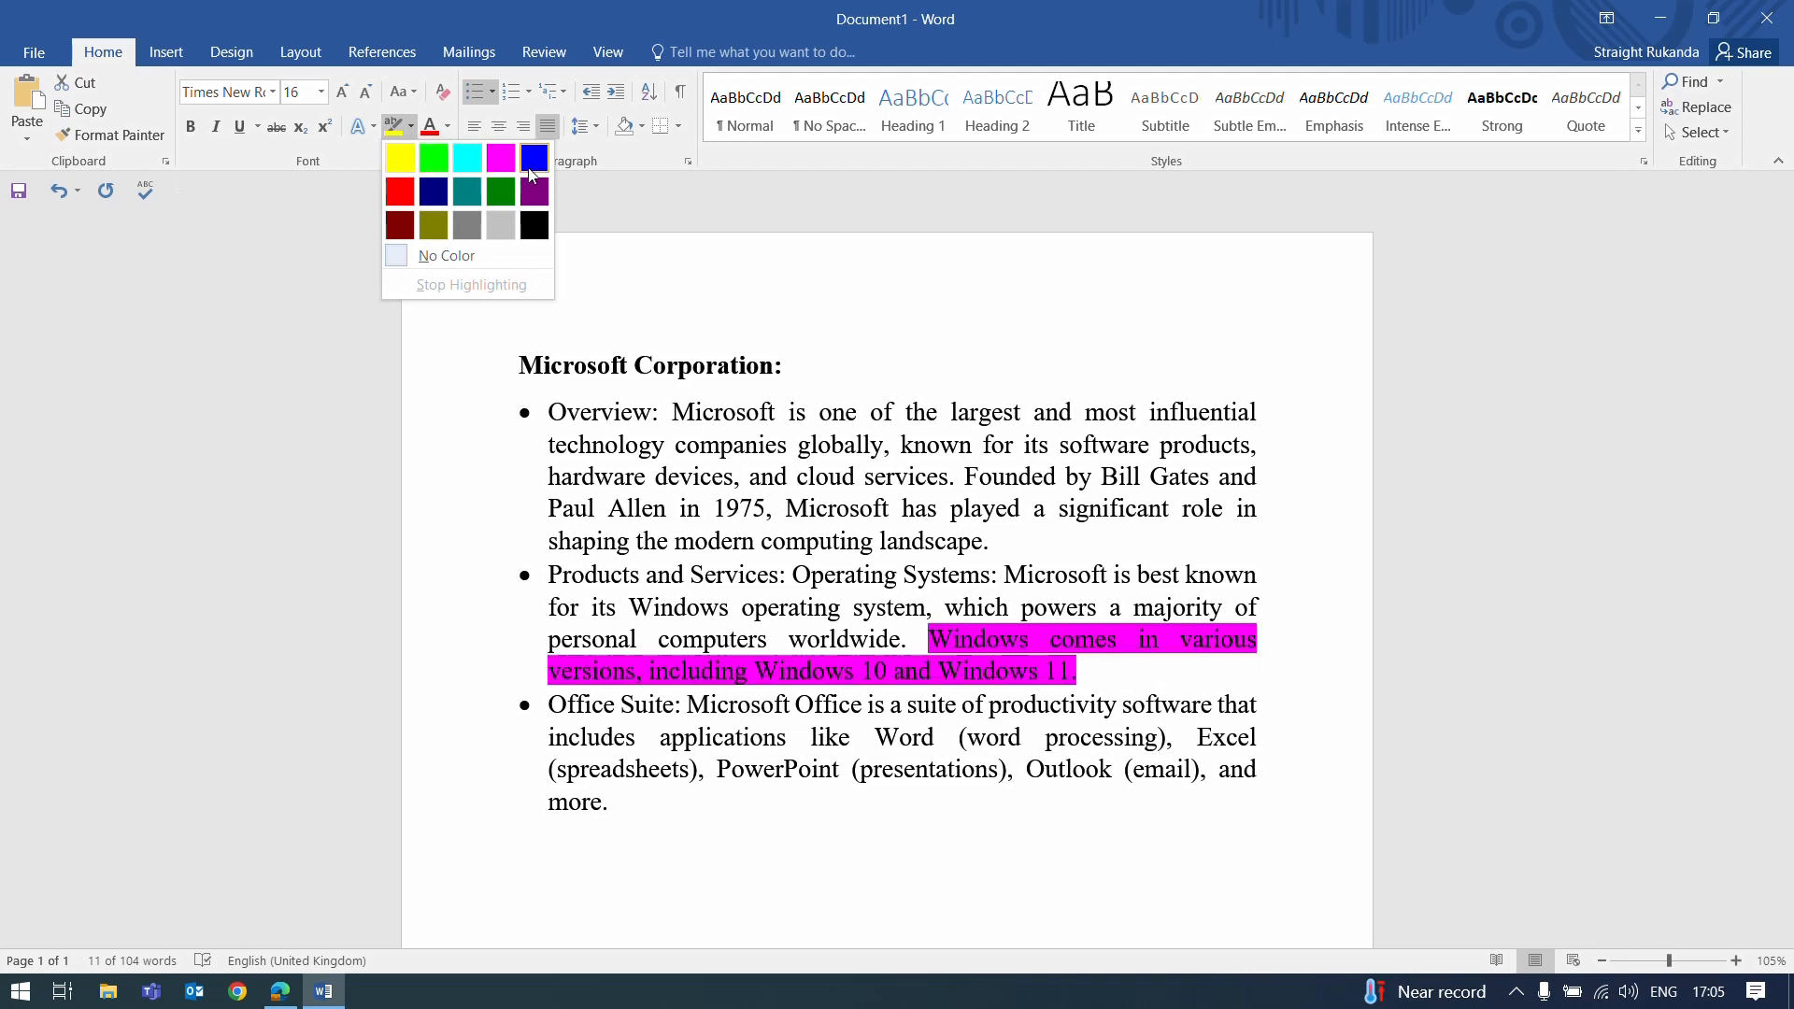
click(400, 161)
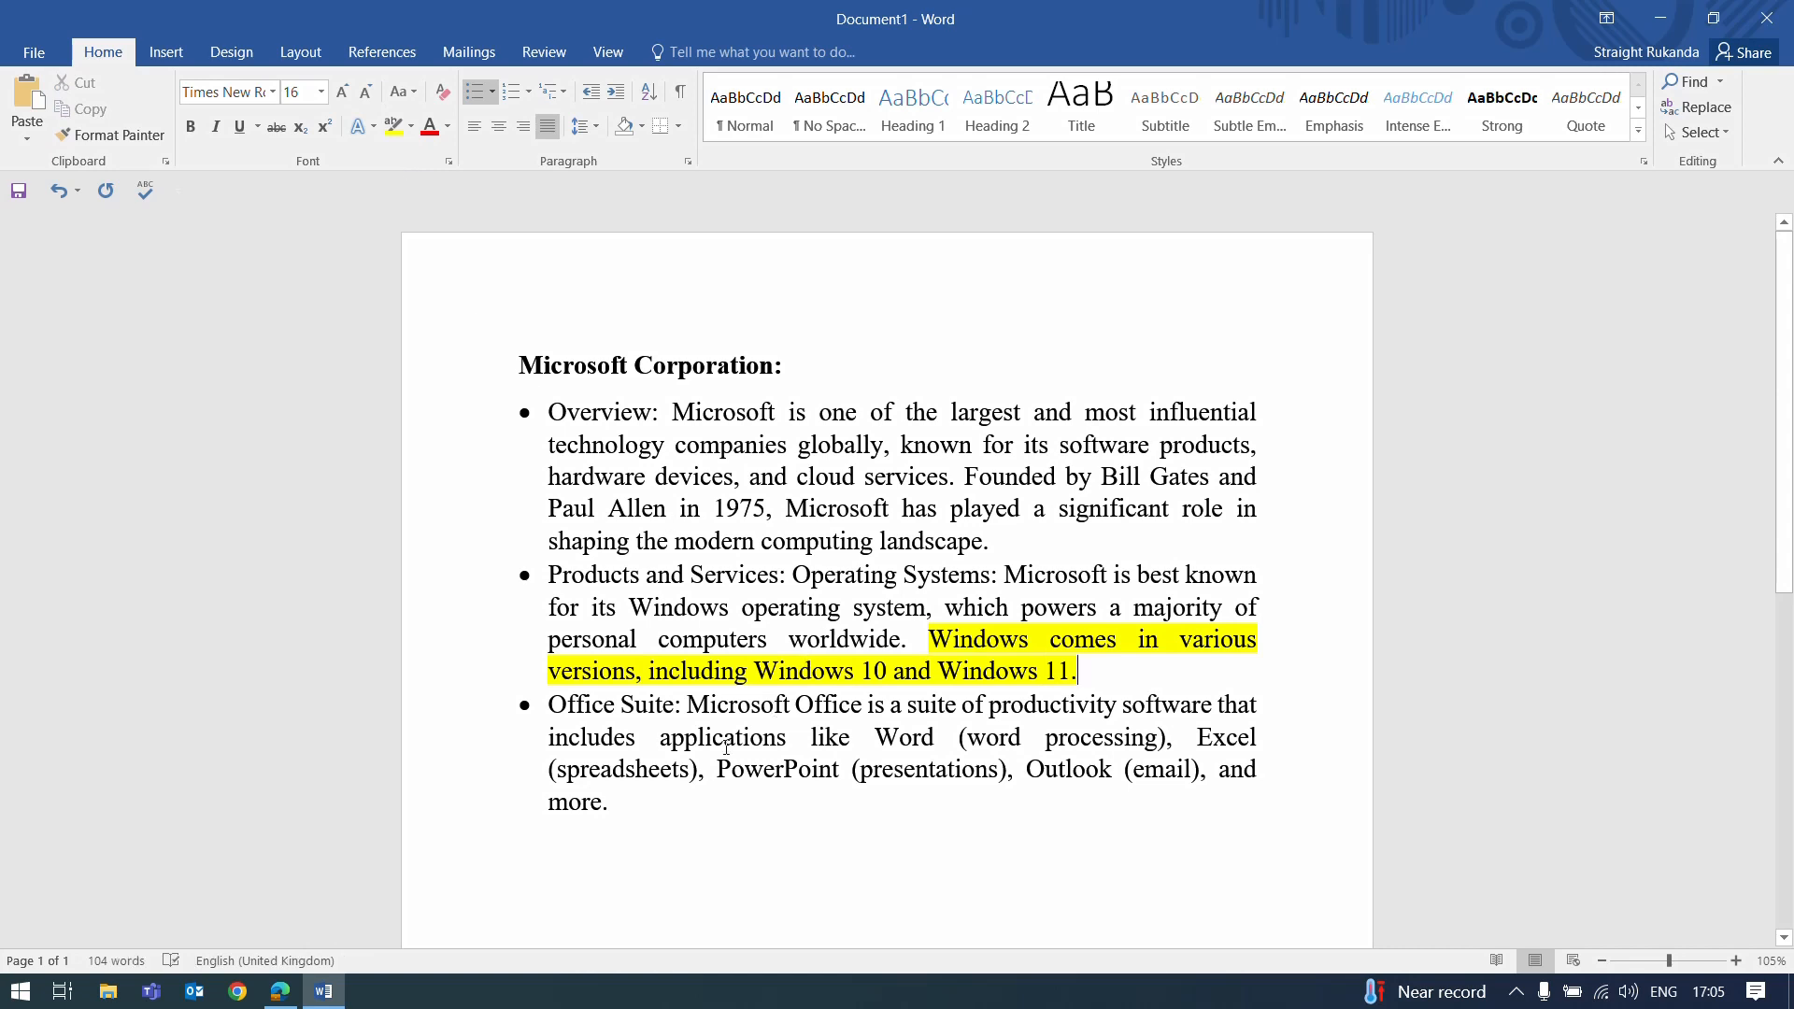
Step: Insert the picture "africa" from the Documents folder on a new line after the Office Suite paragraph
click(631, 810)
key(Return)
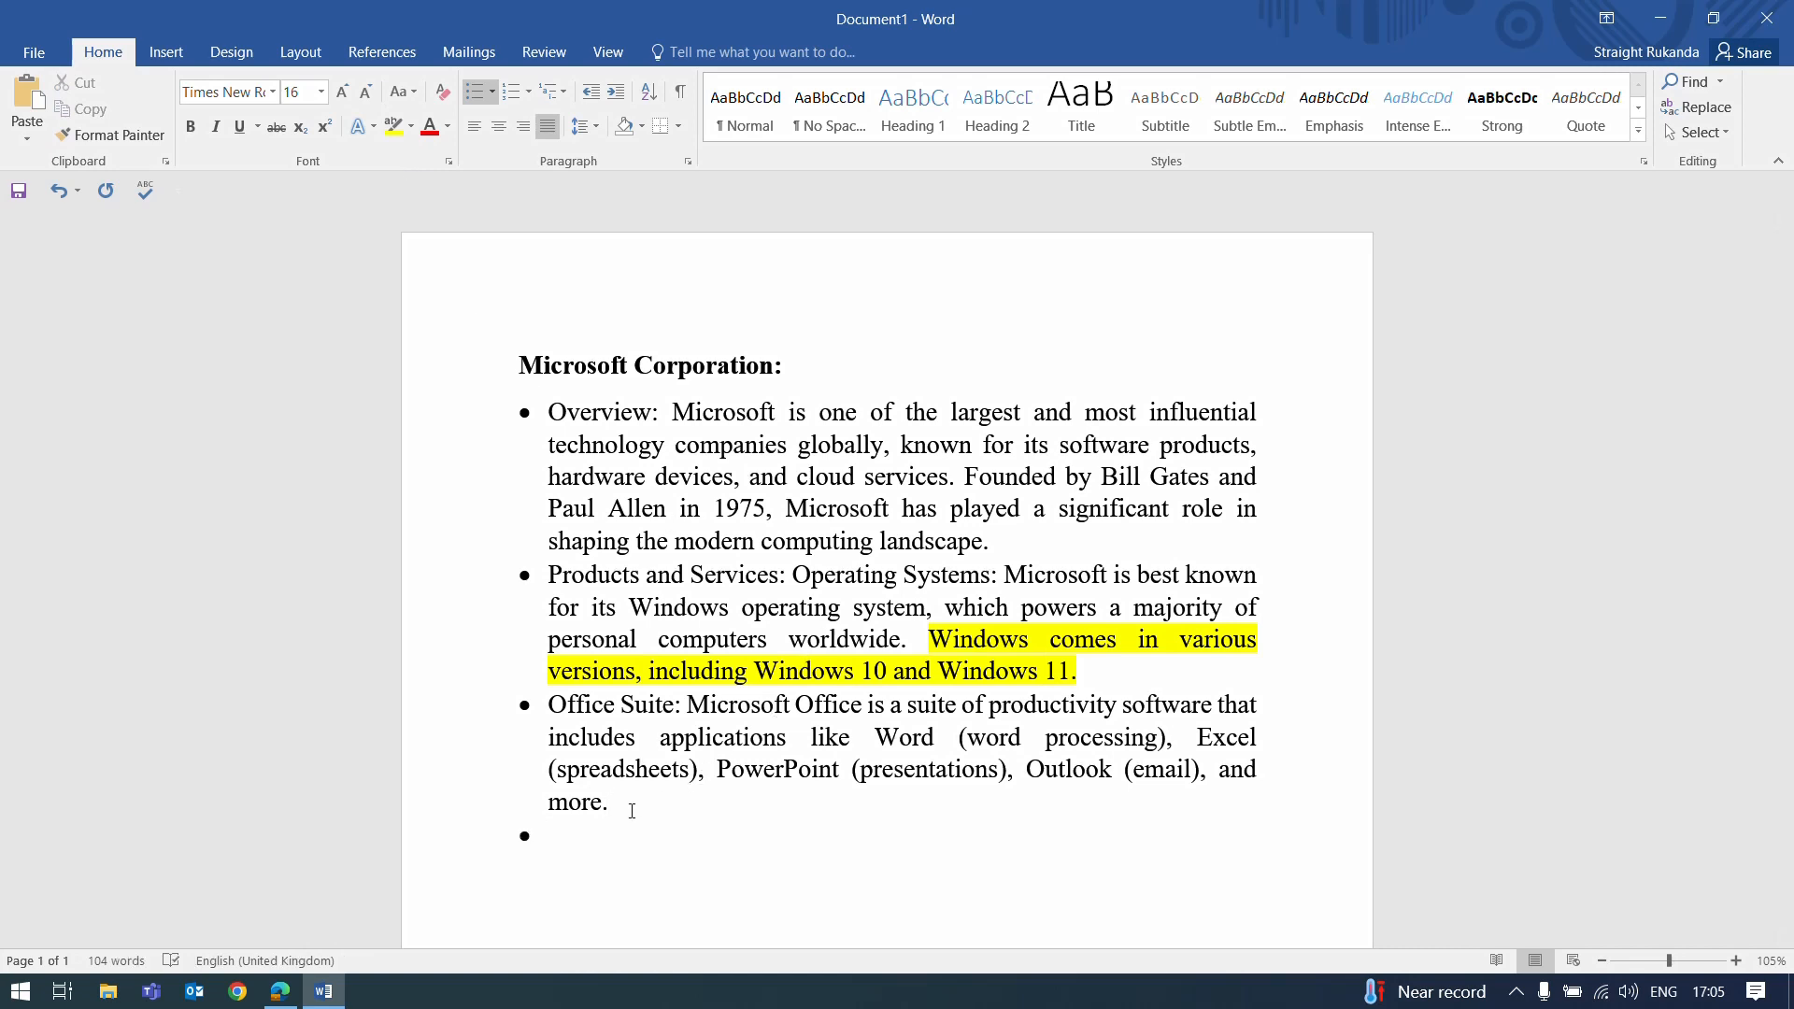
click(164, 53)
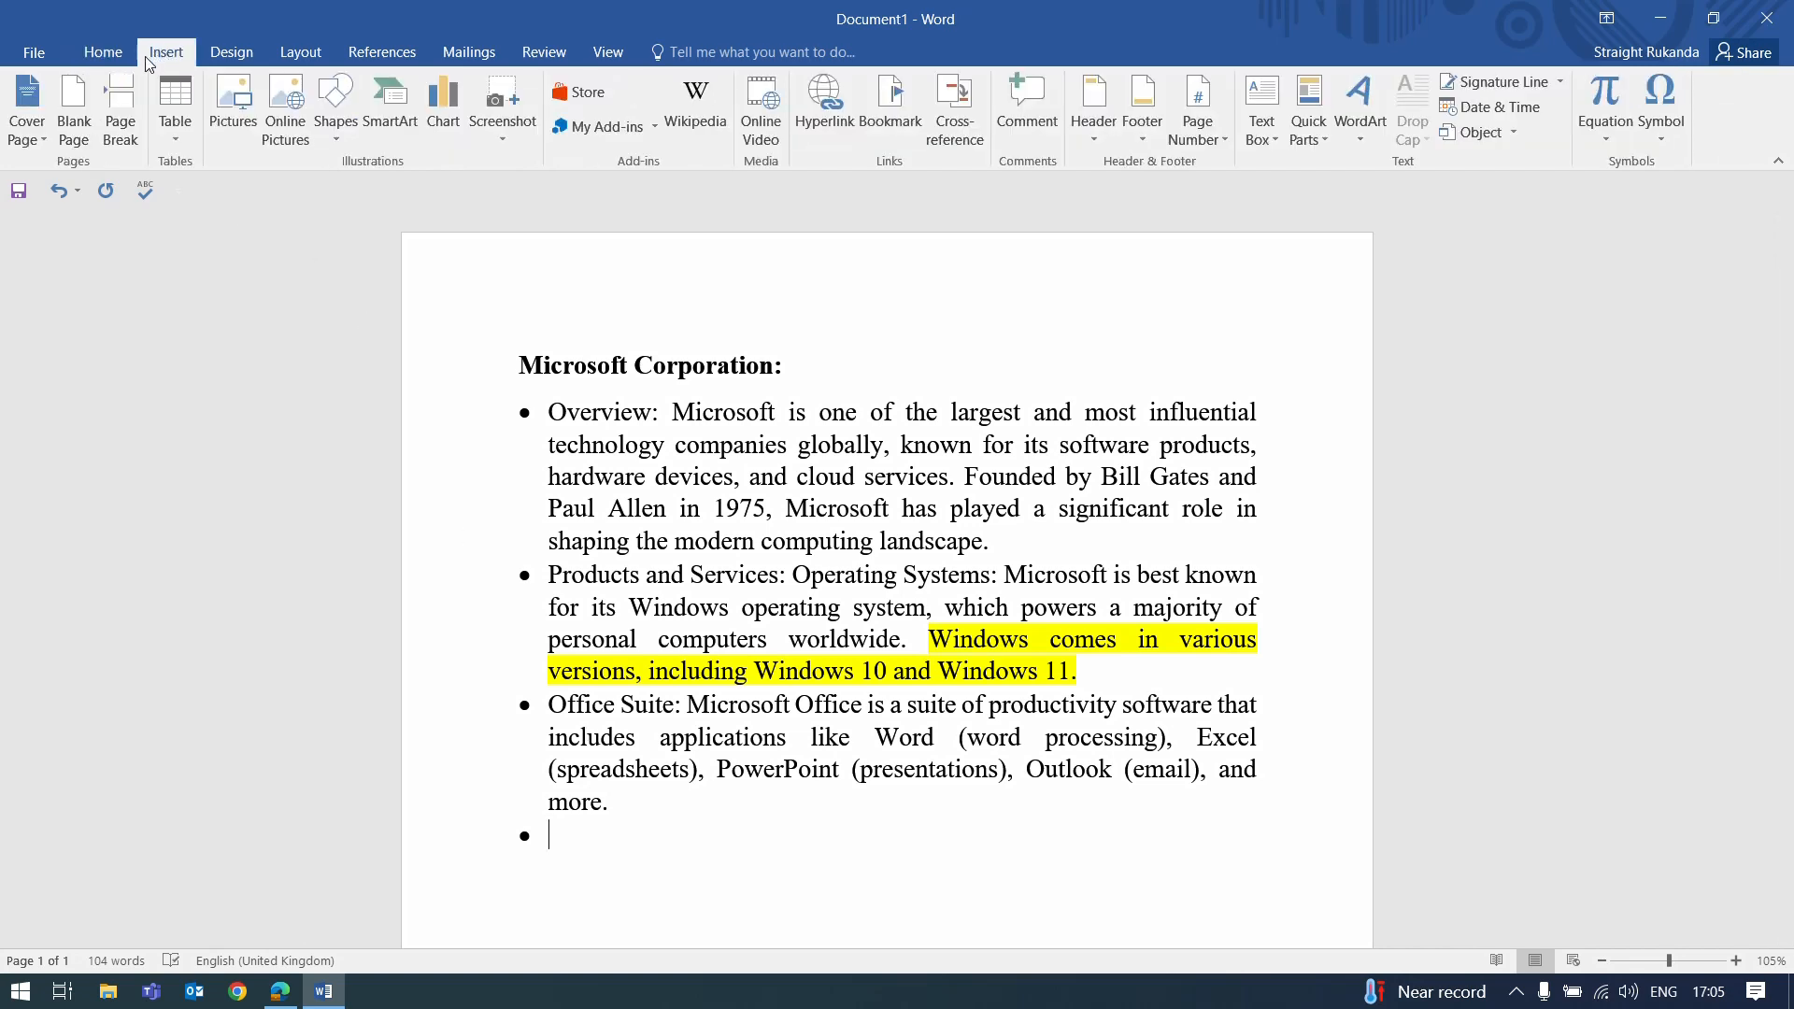
click(225, 138)
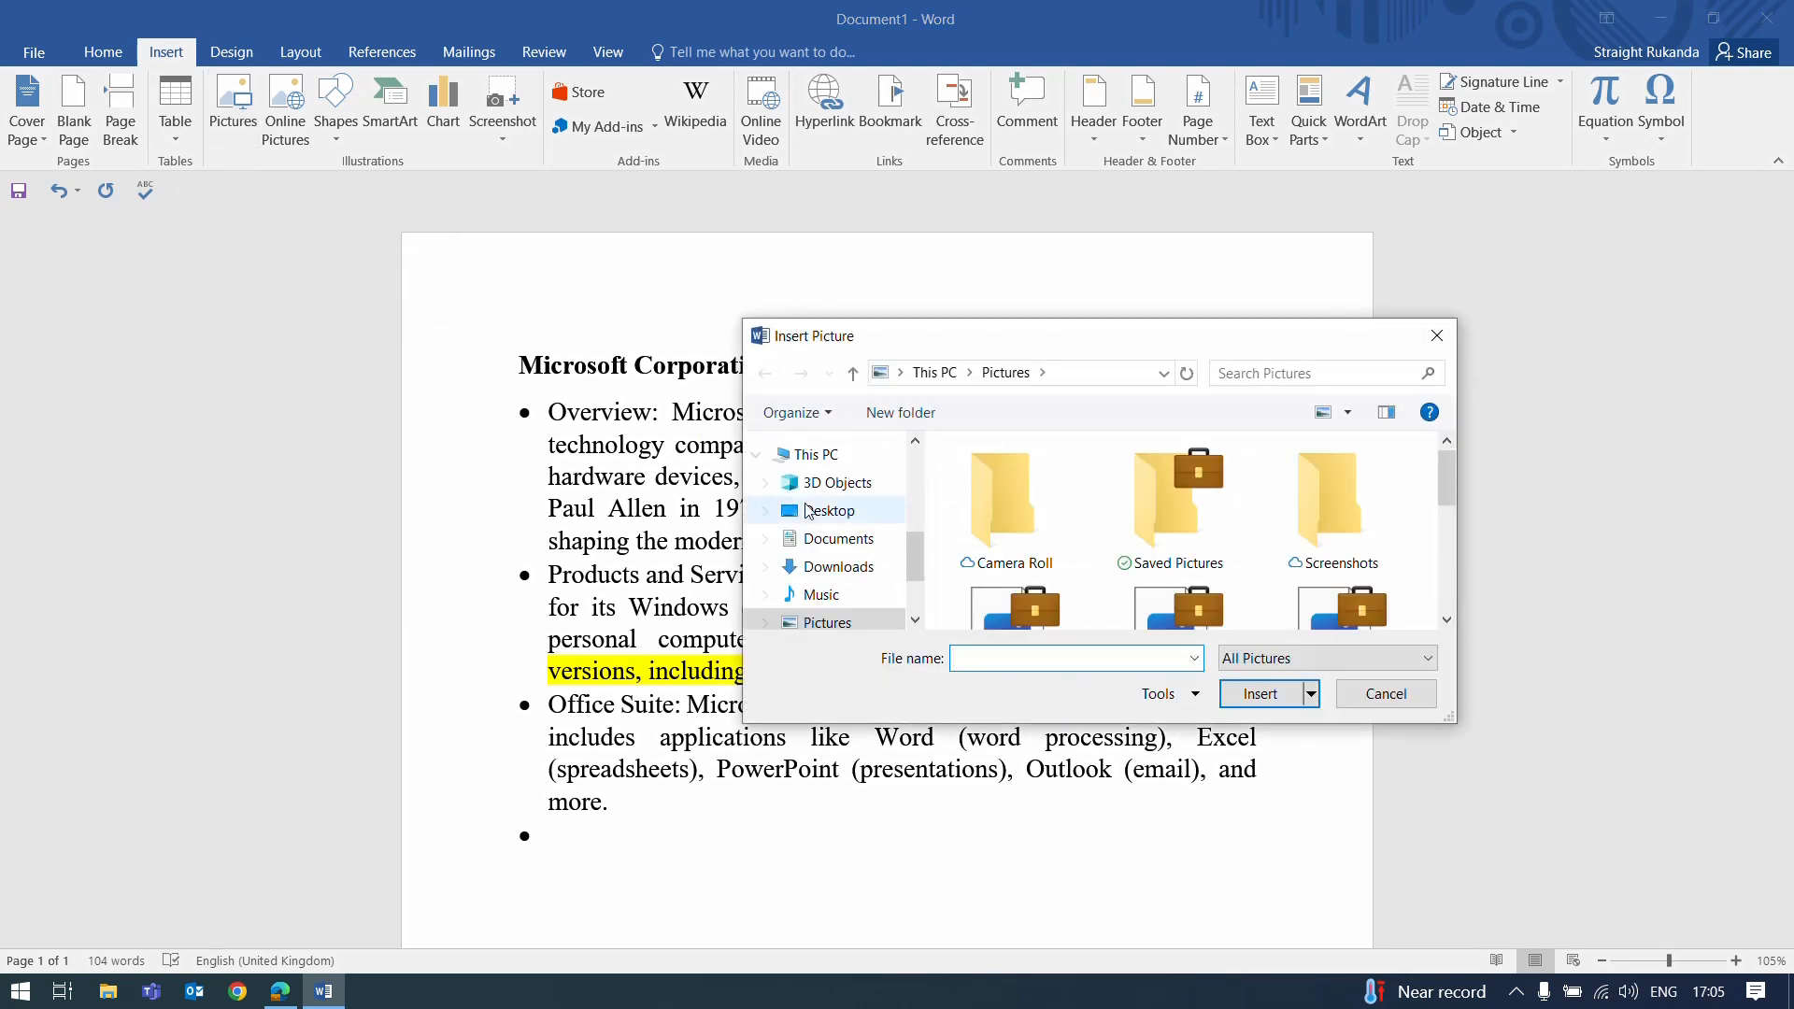
click(855, 569)
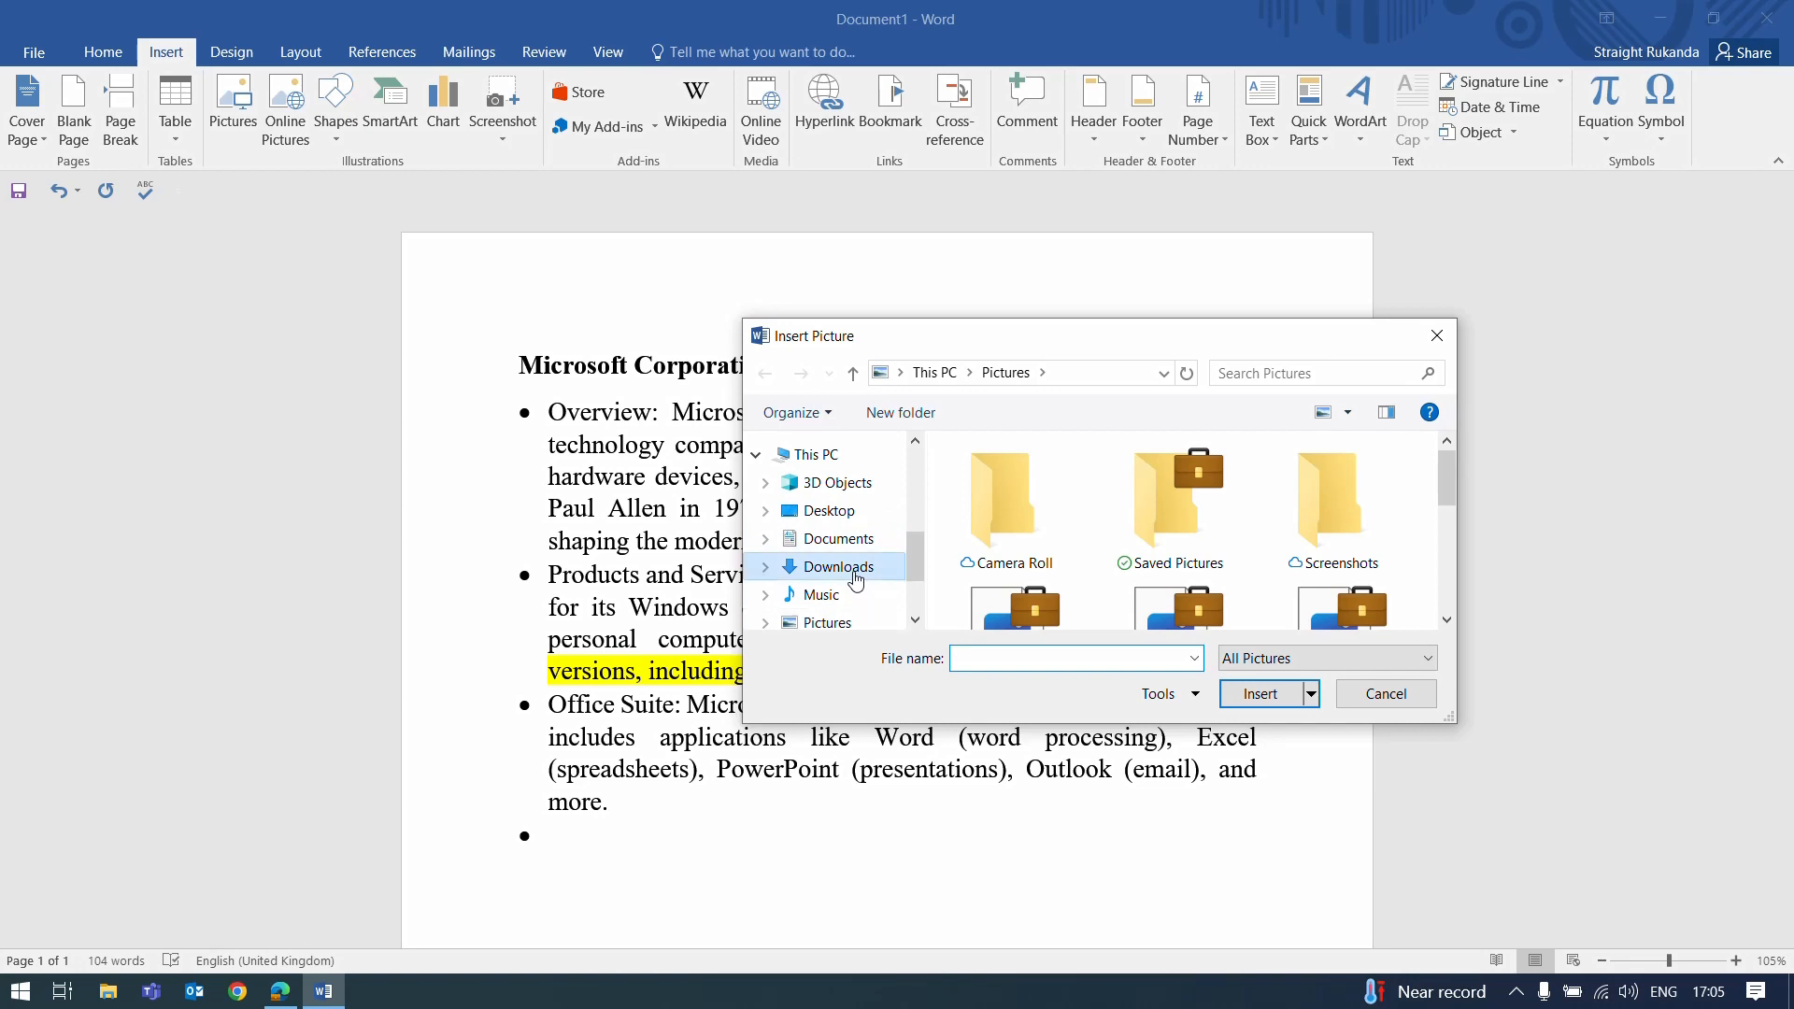
click(838, 539)
scroll(1019, 551, down, 5)
click(993, 598)
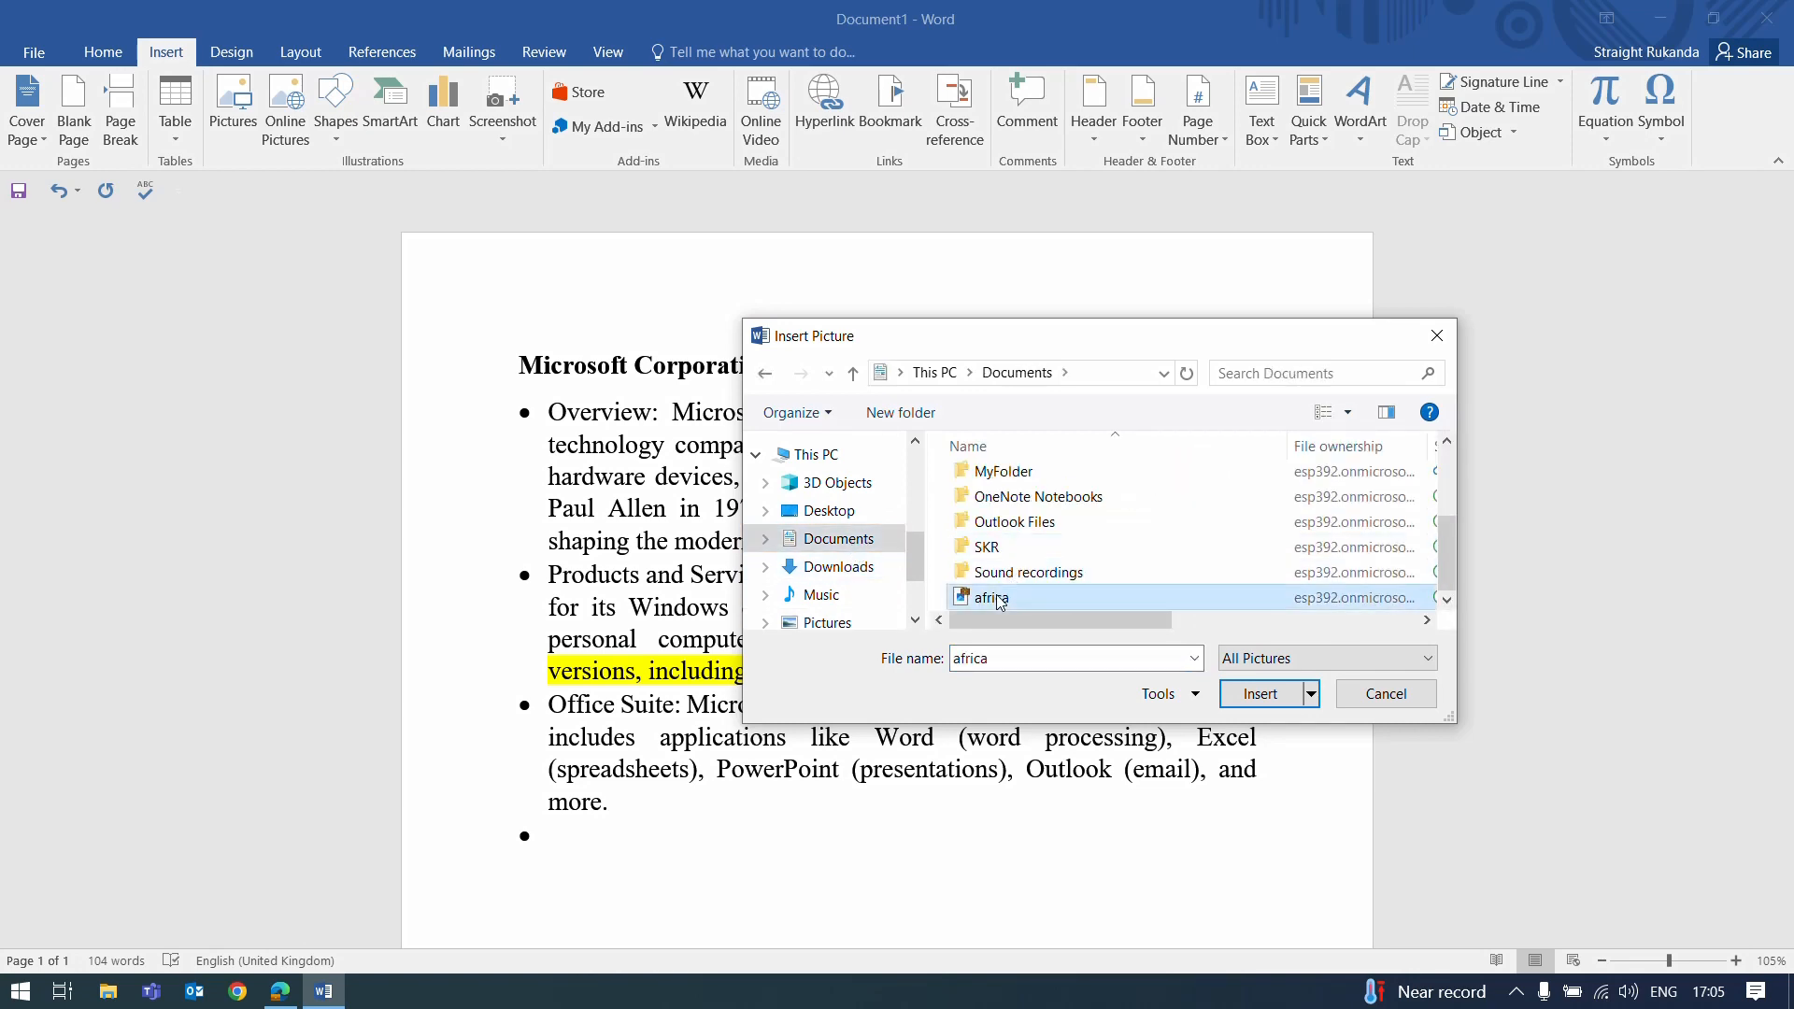
click(1261, 693)
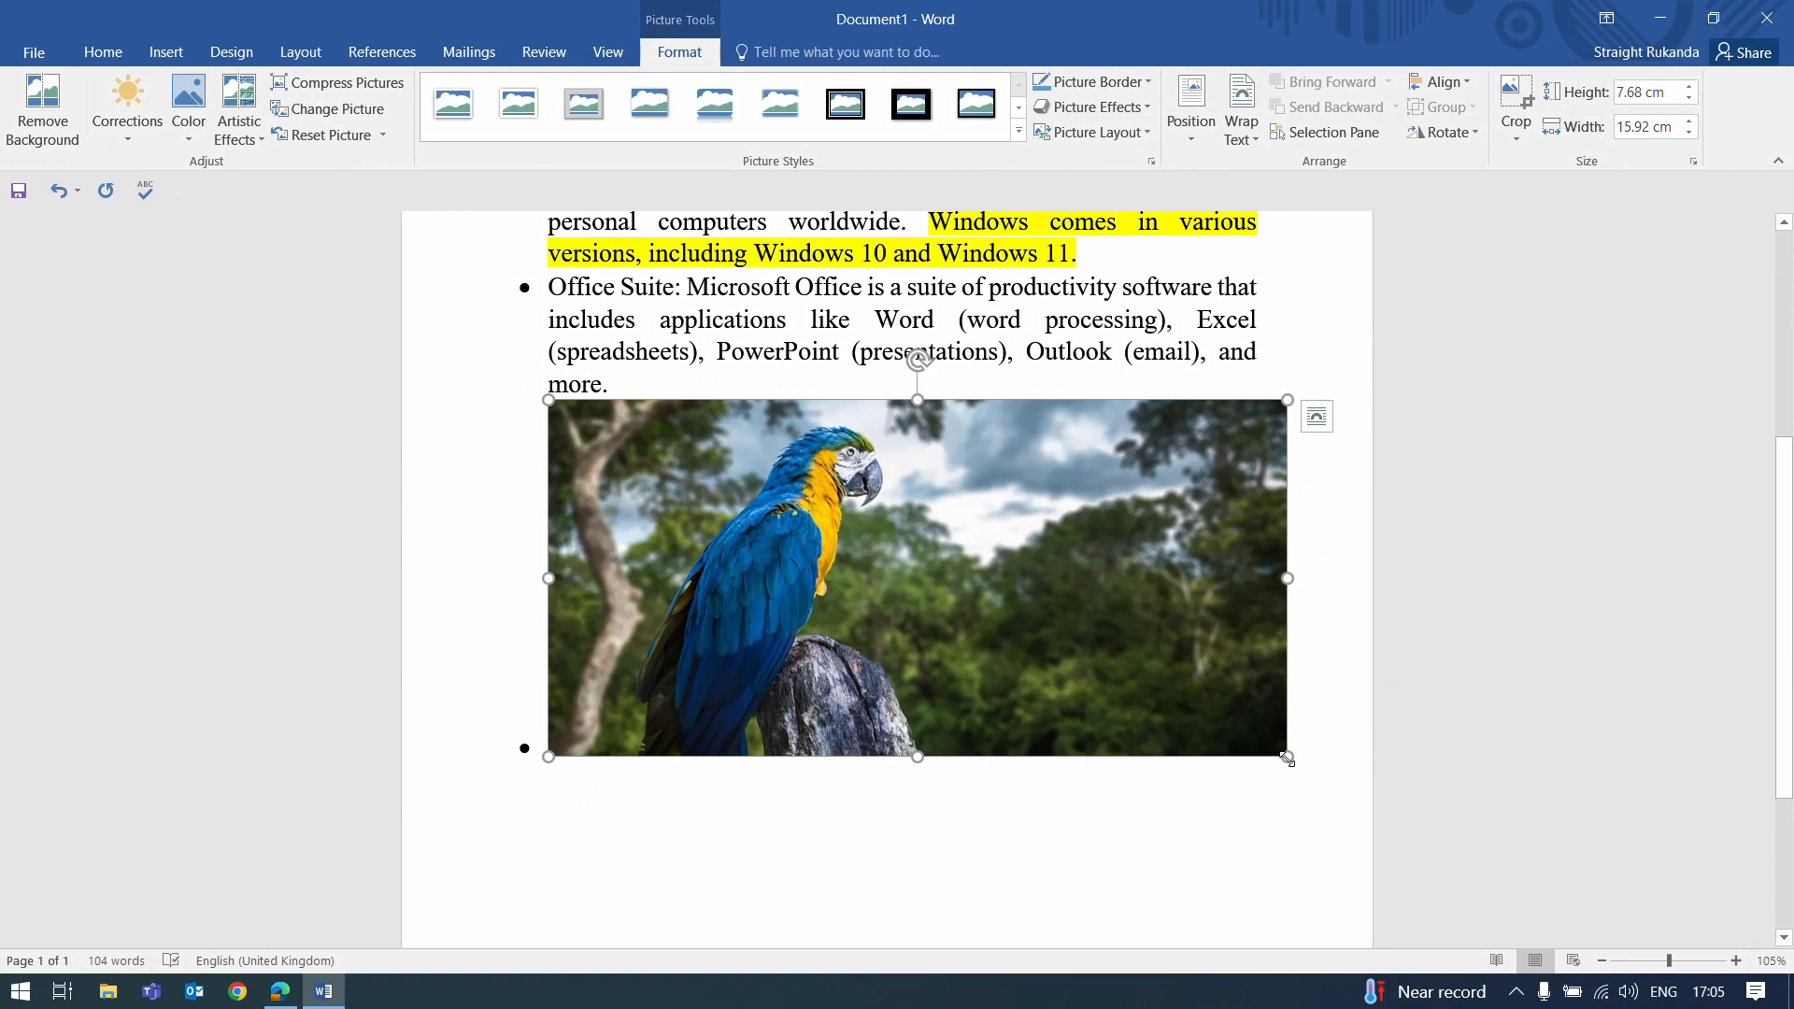
Step: Shrink the picture to about 7.34 cm high by 15.22 cm wide and start an unbulleted line below it
drag(1288, 758, 1255, 741)
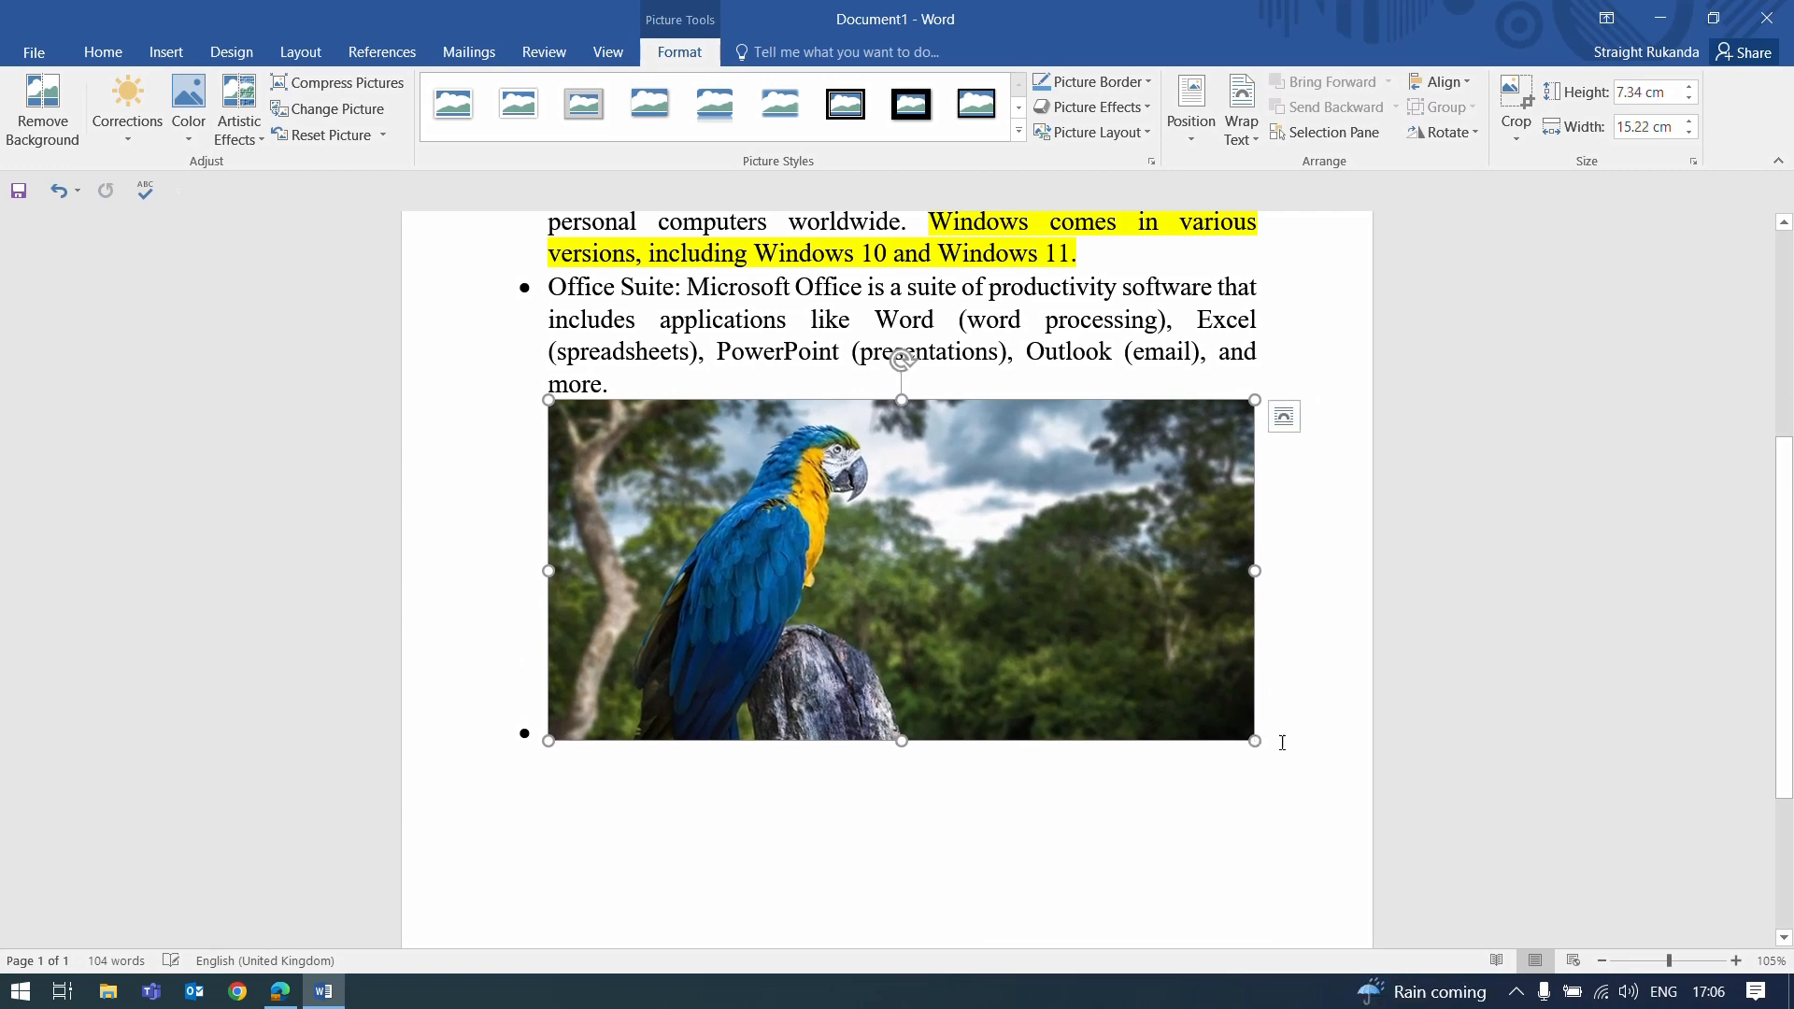
click(1283, 739)
key(Return)
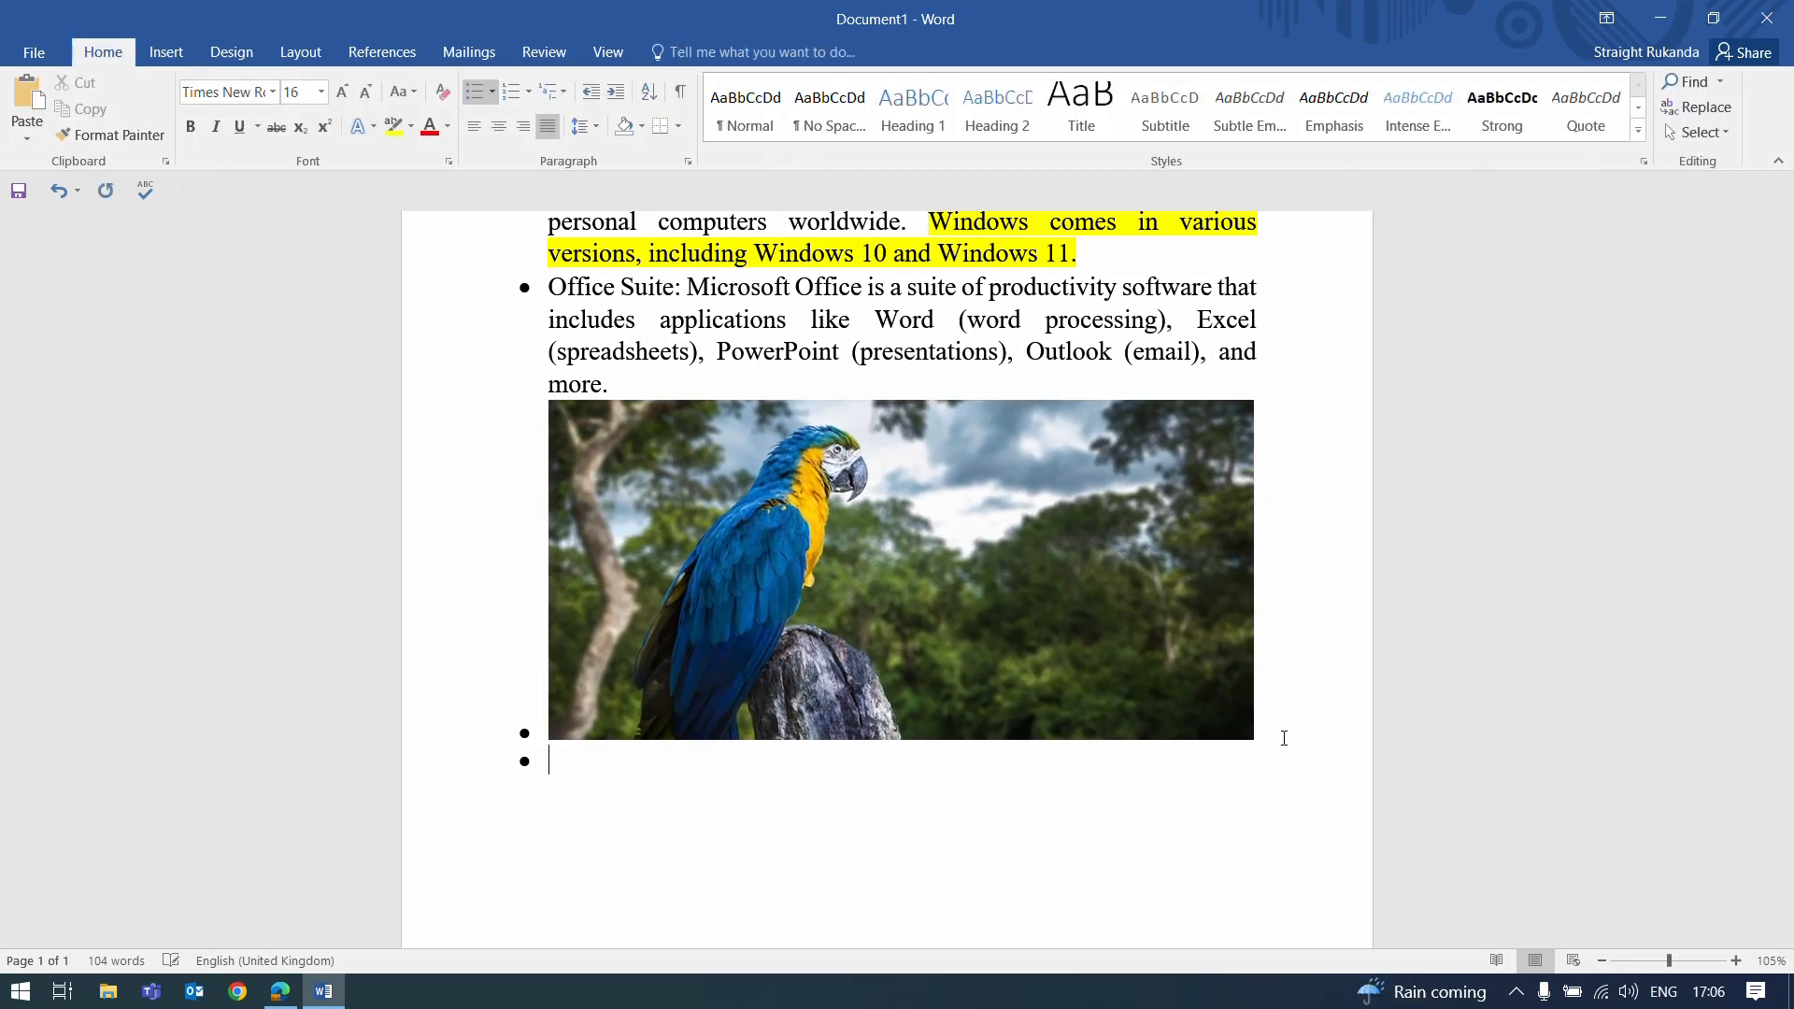
key(Return)
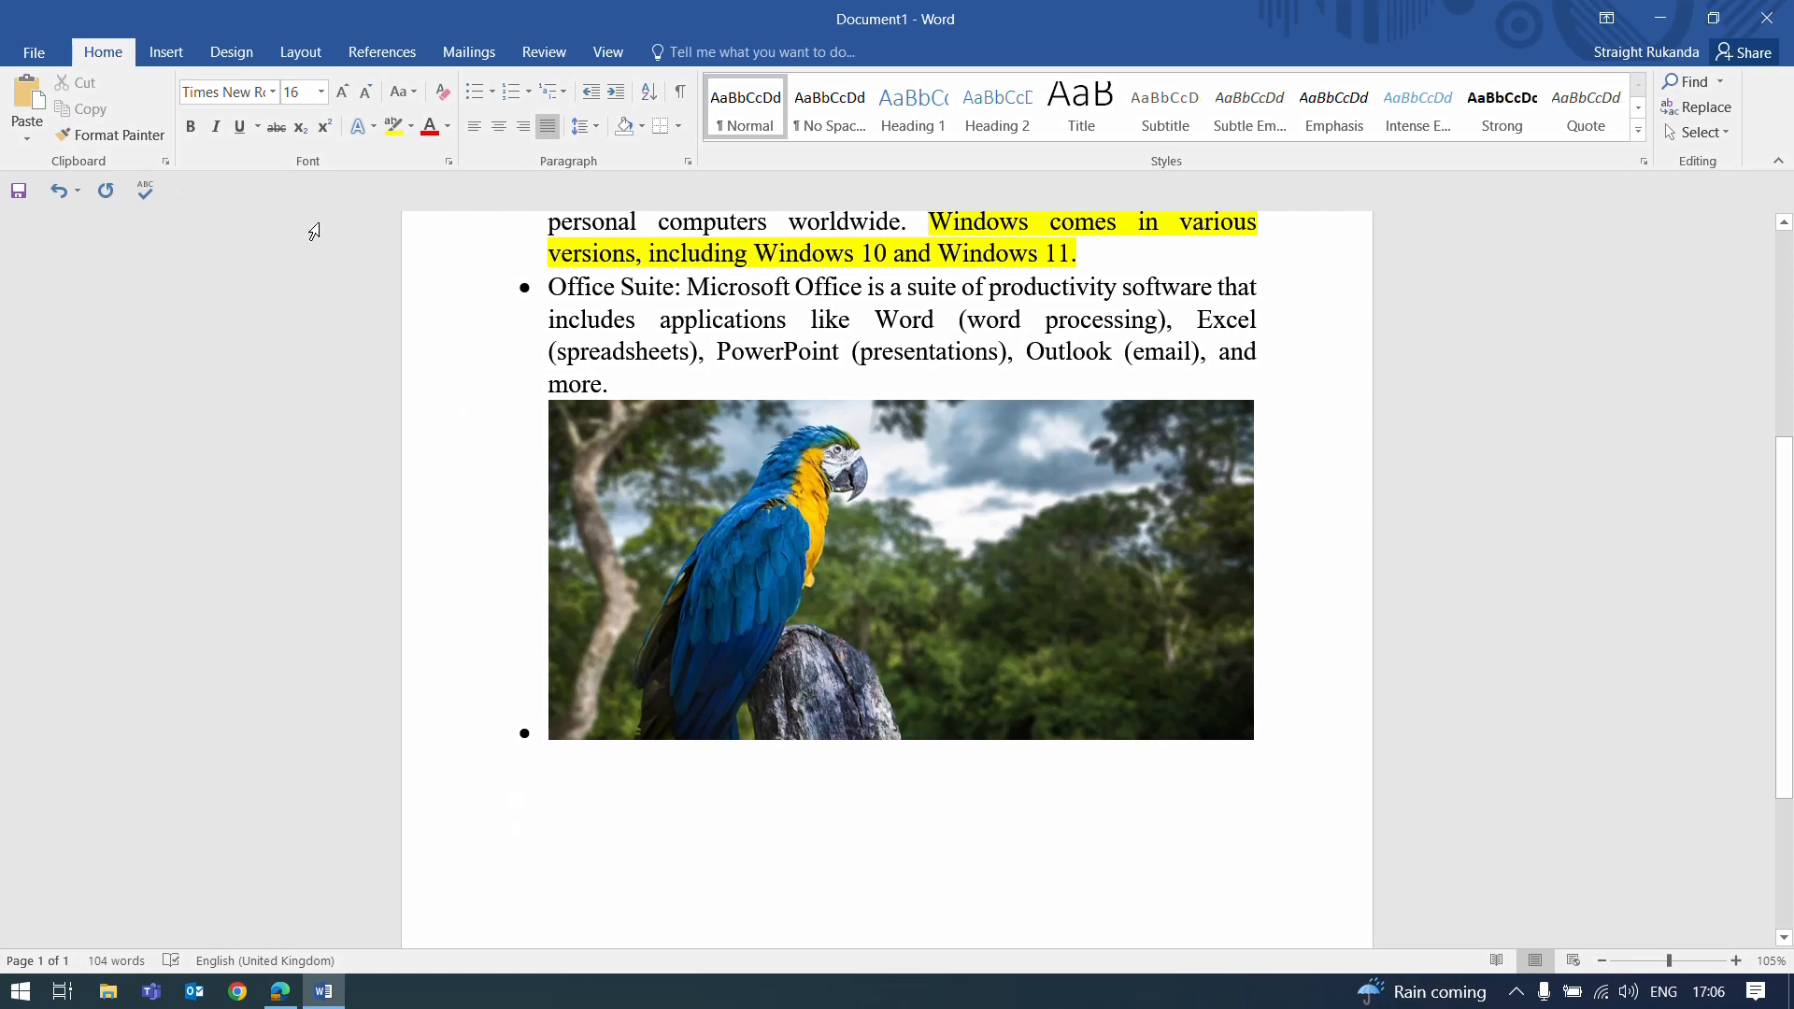
Step: Insert a table with four columns and three rows below the picture
click(165, 53)
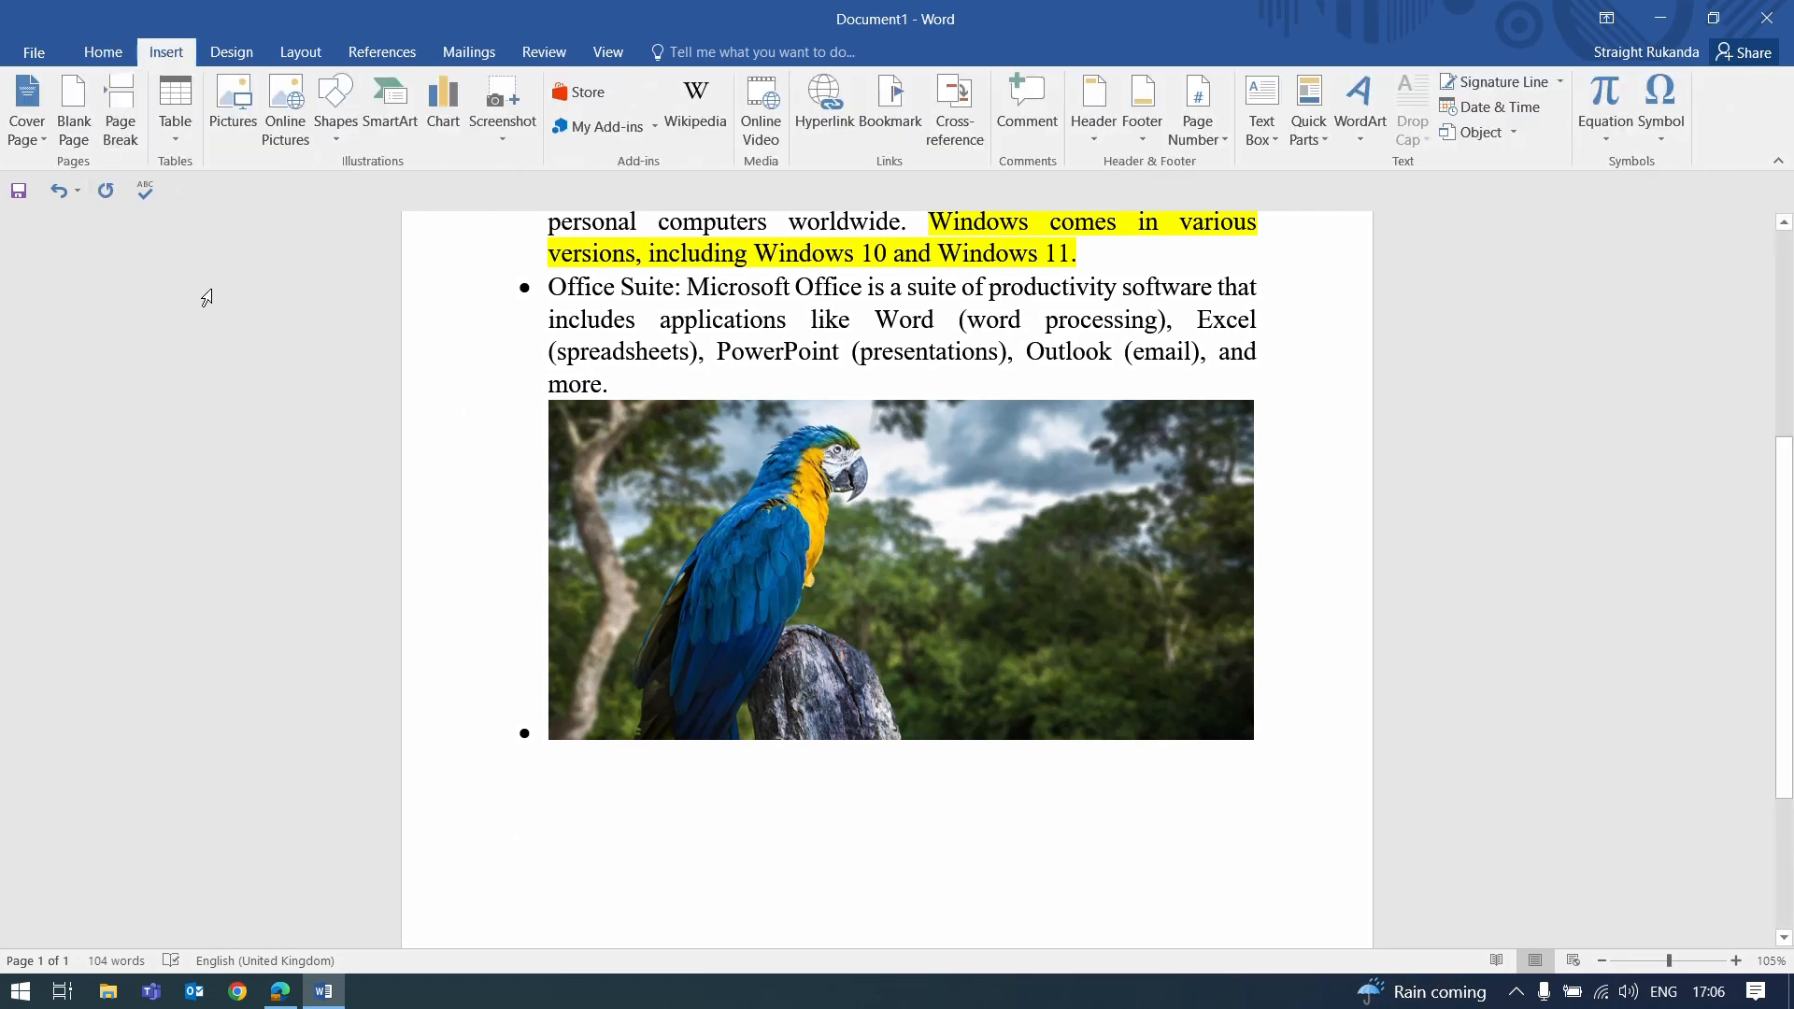
click(174, 101)
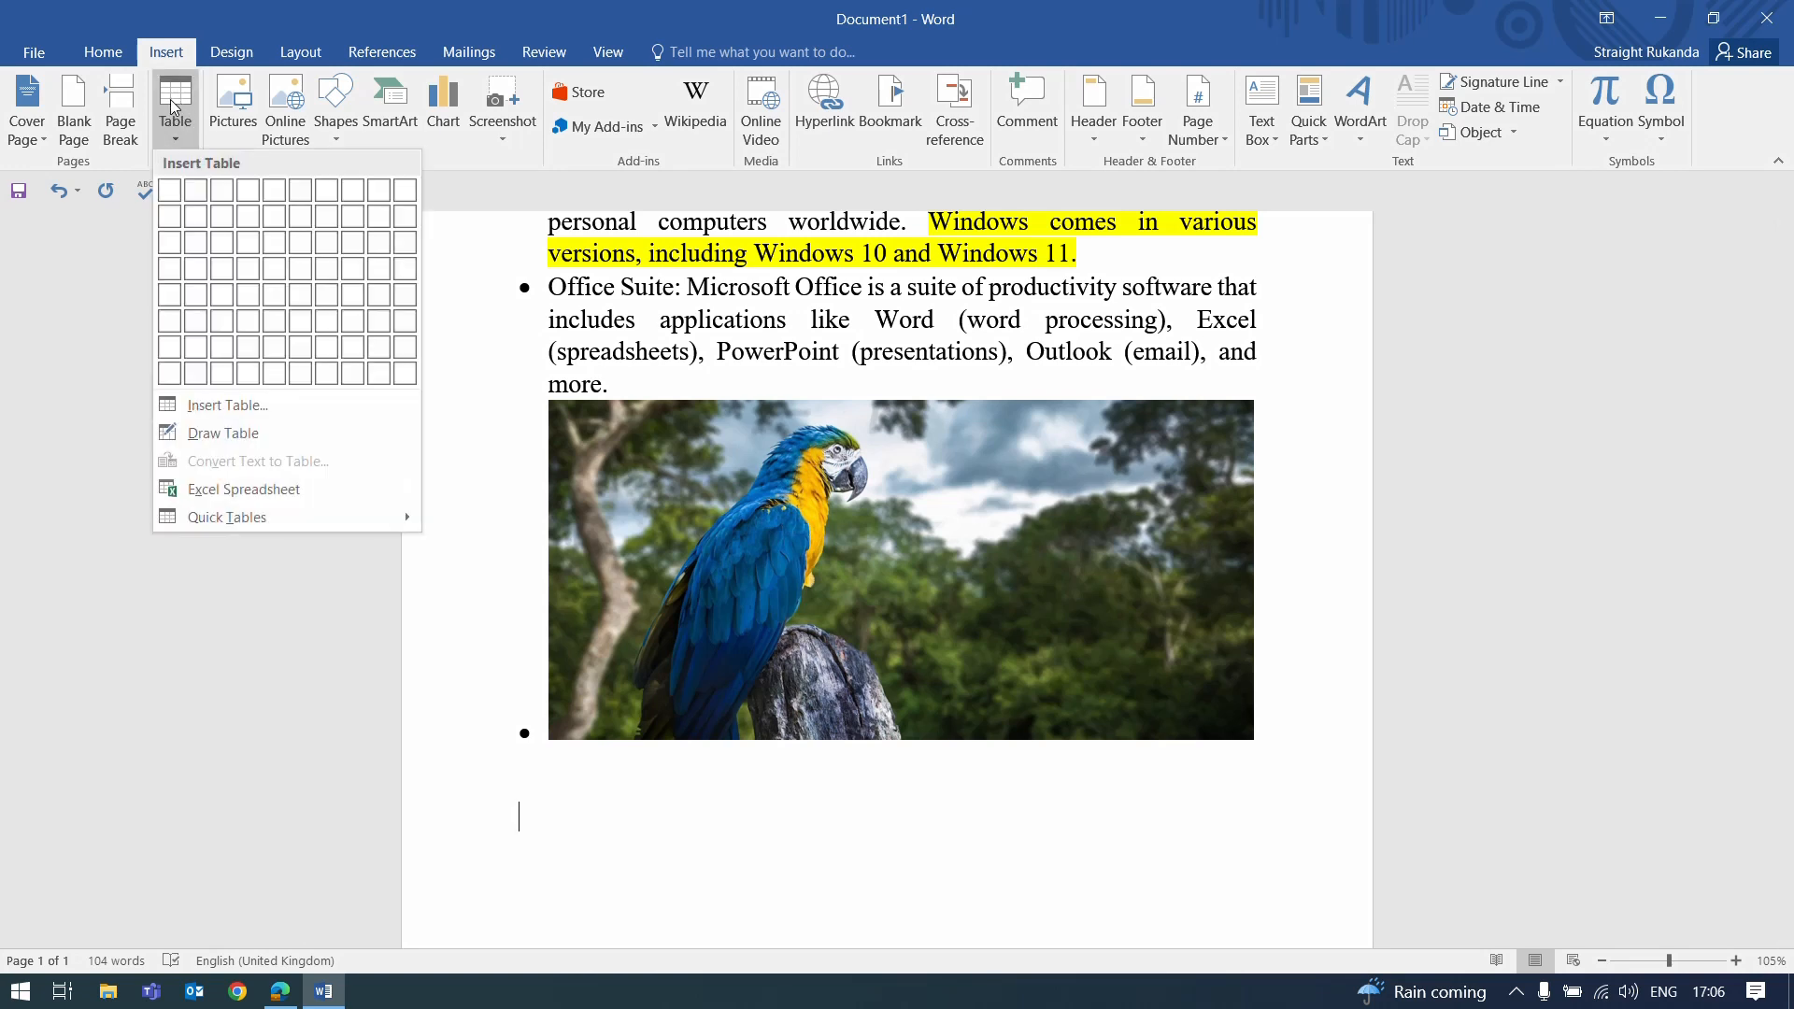
click(245, 251)
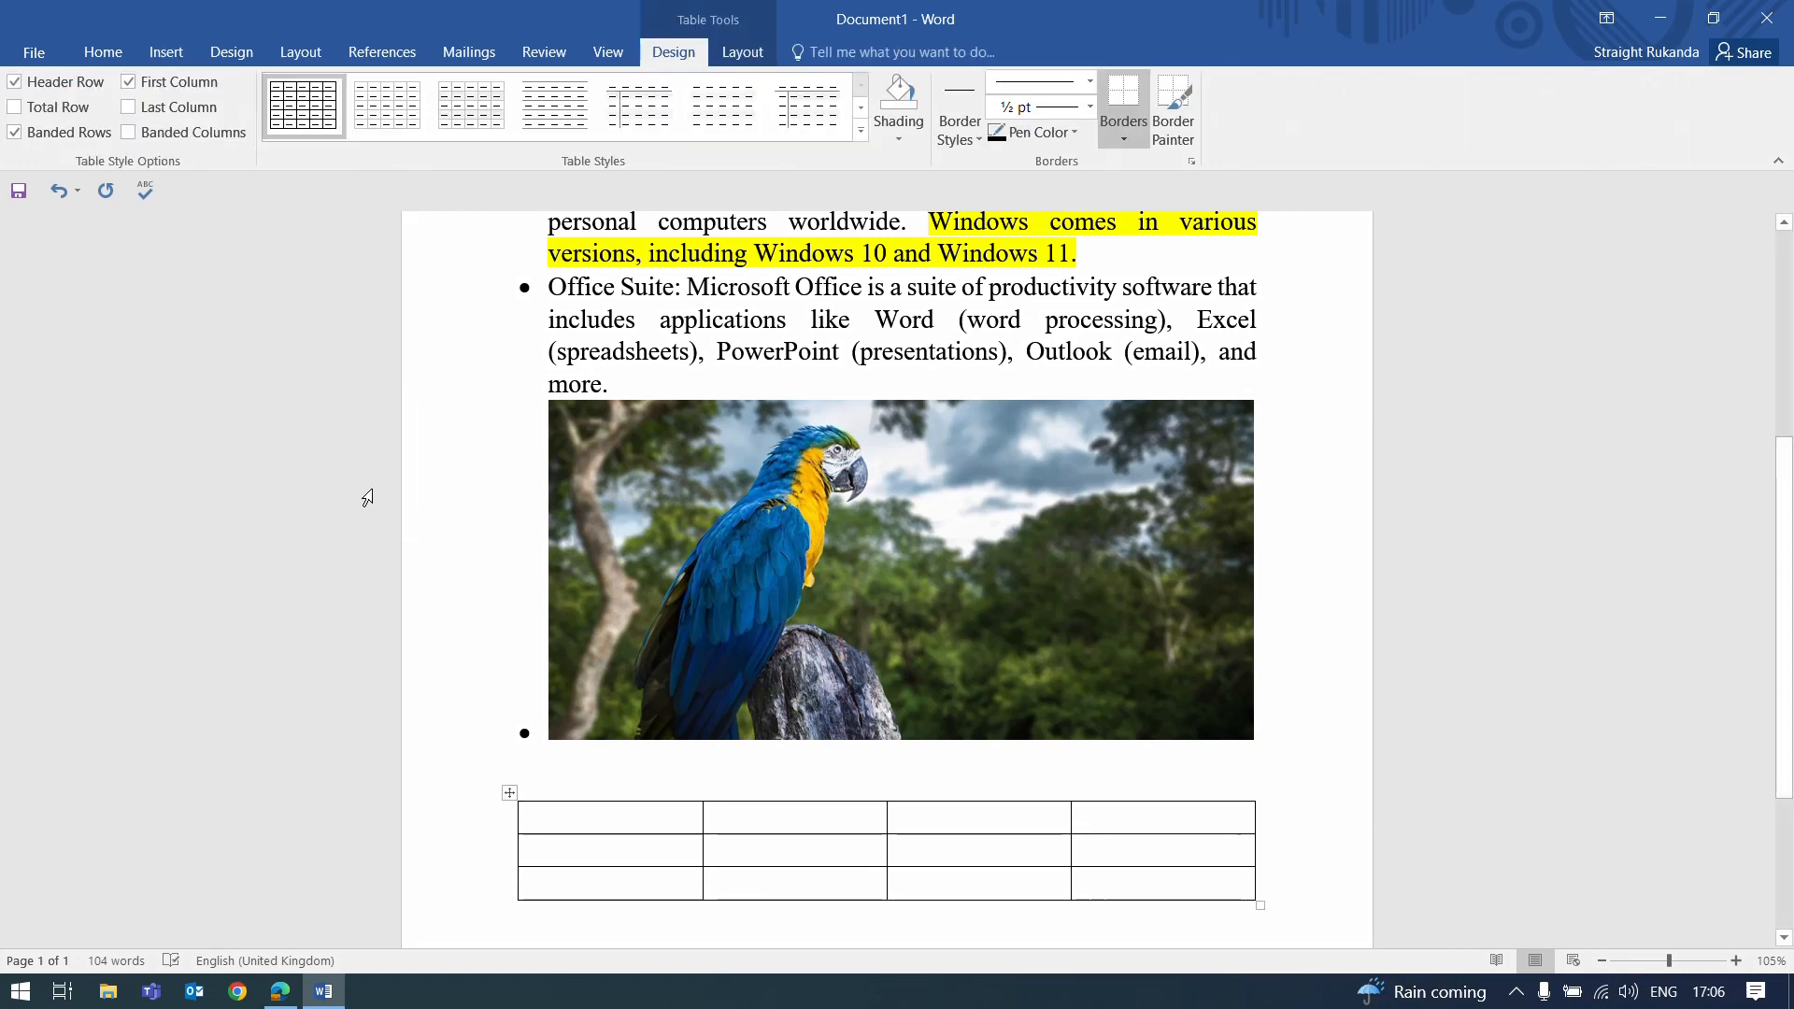
click(1340, 836)
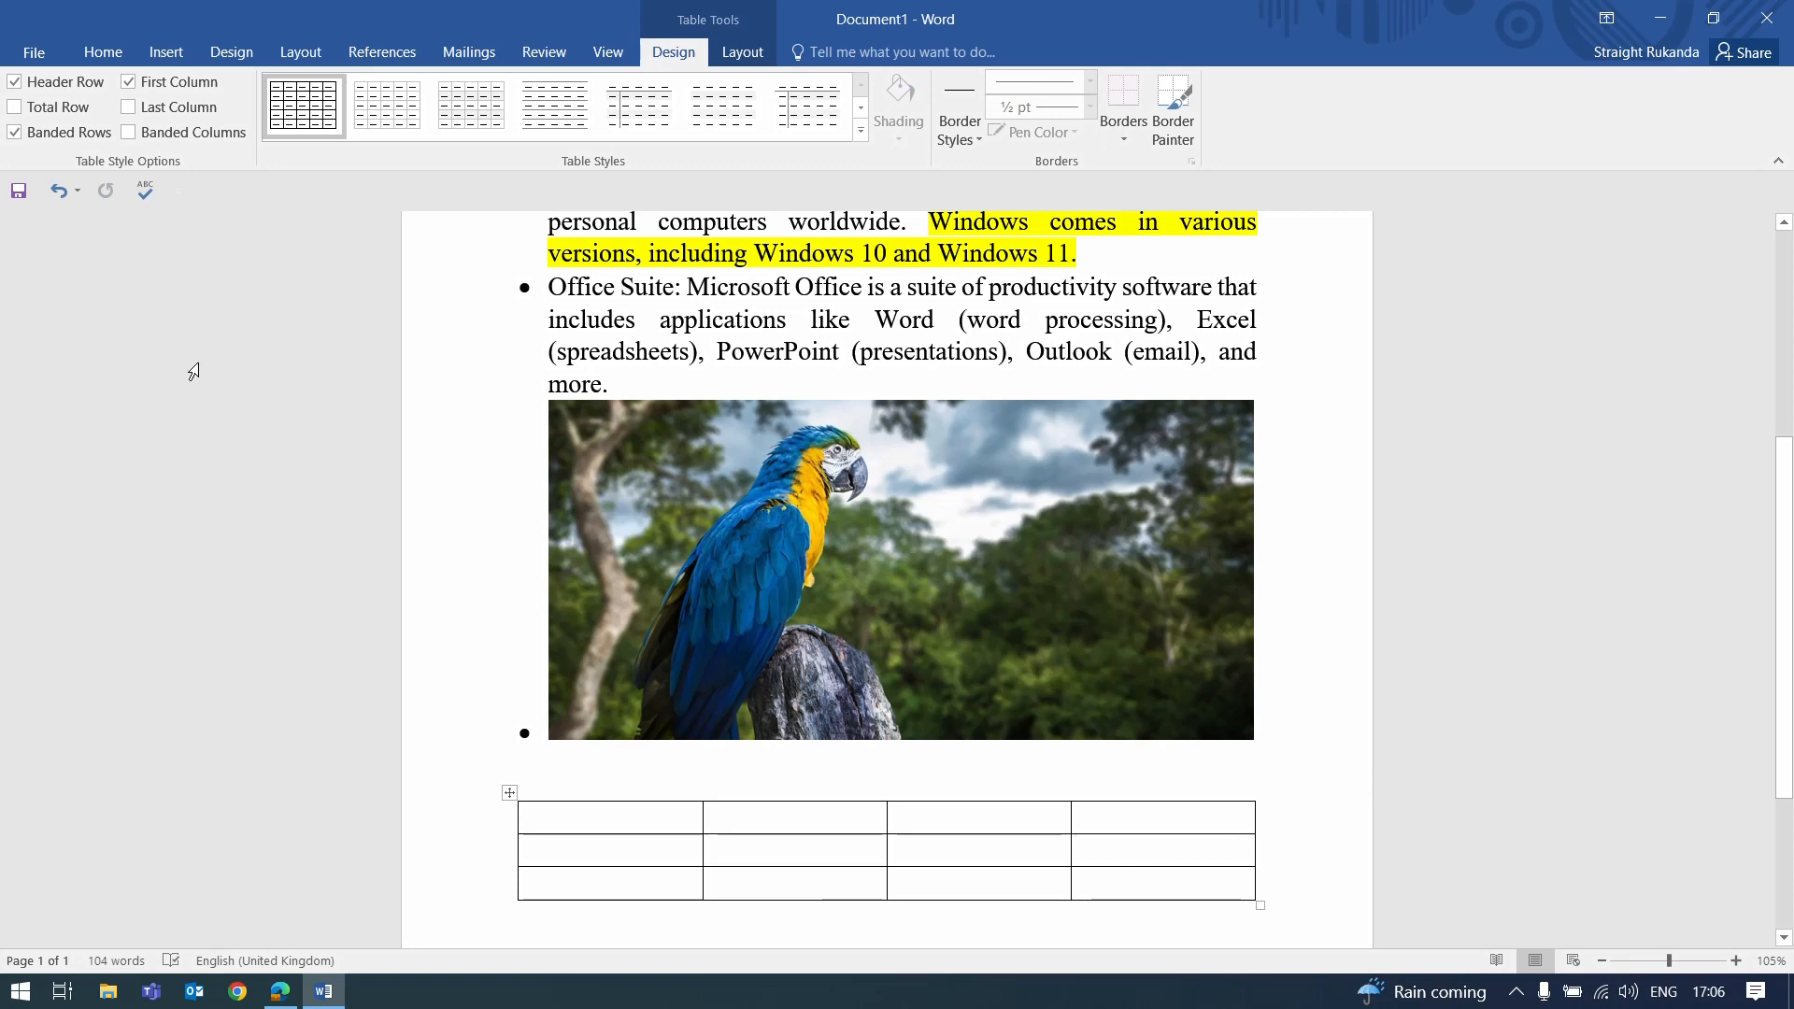
Step: Bring up the Save As dialog for the document with the Documents folder as the location
click(42, 53)
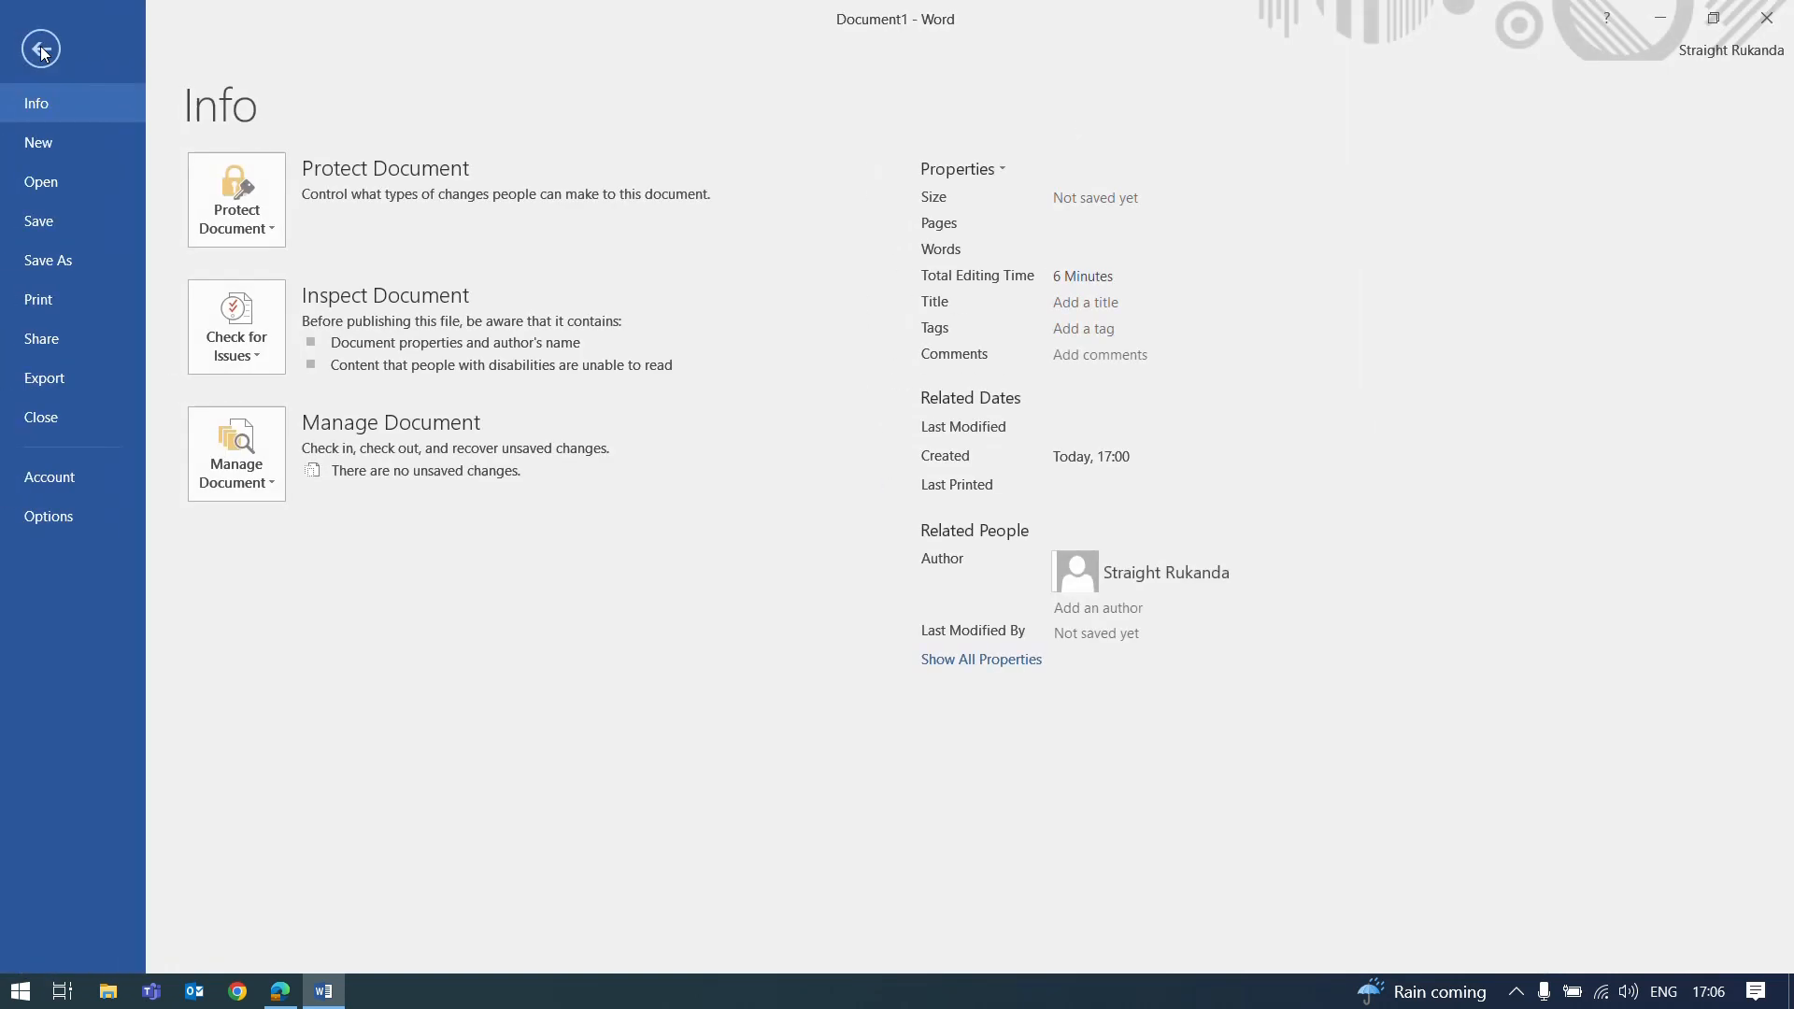
click(66, 259)
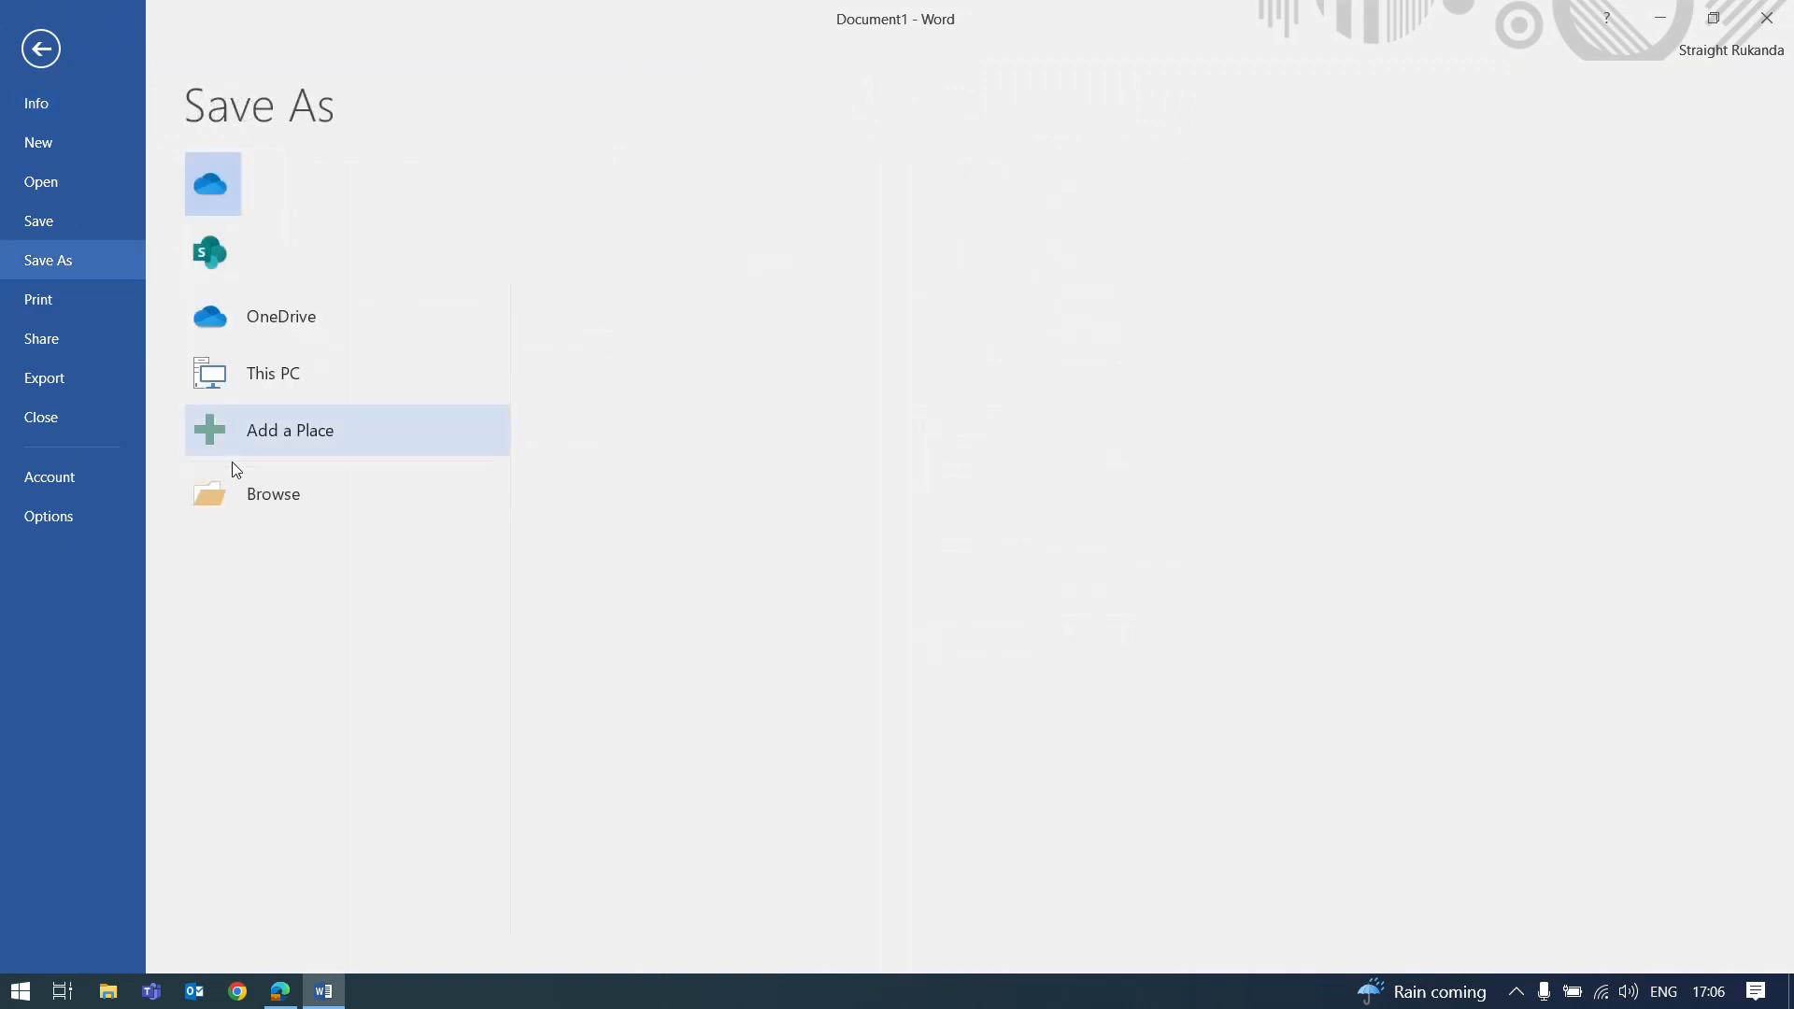
click(265, 495)
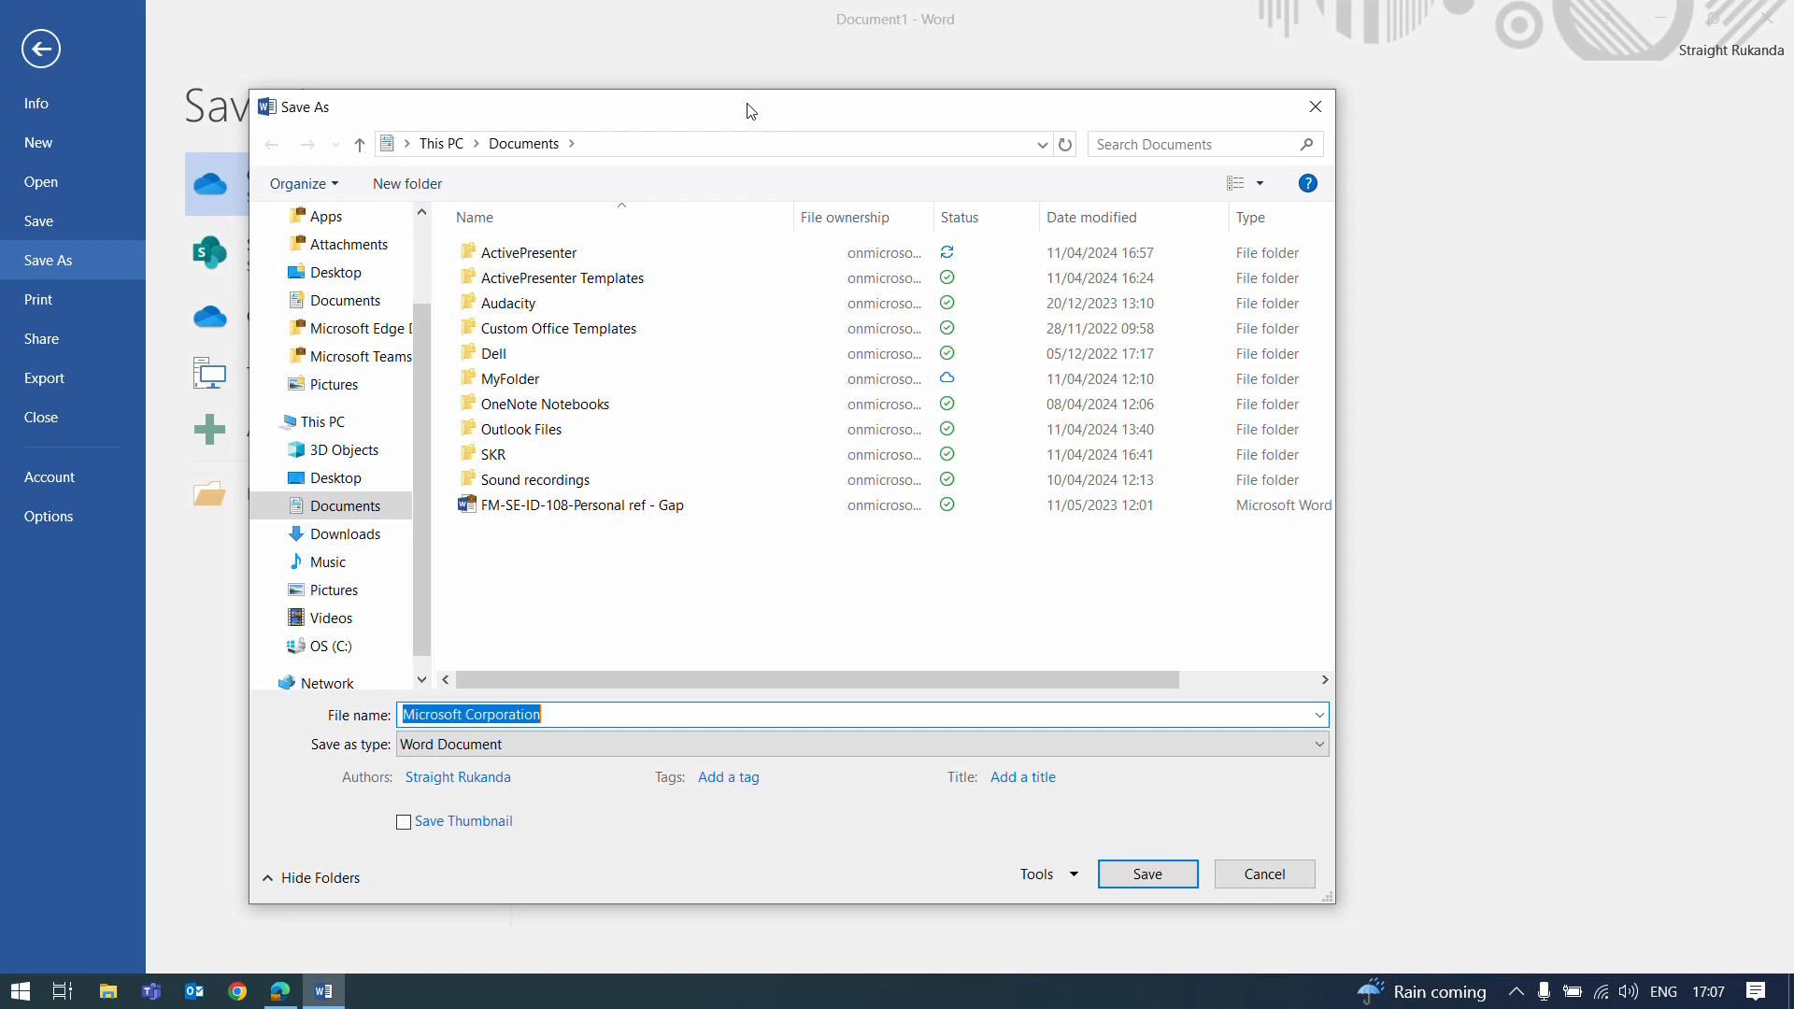
drag(747, 110, 743, 154)
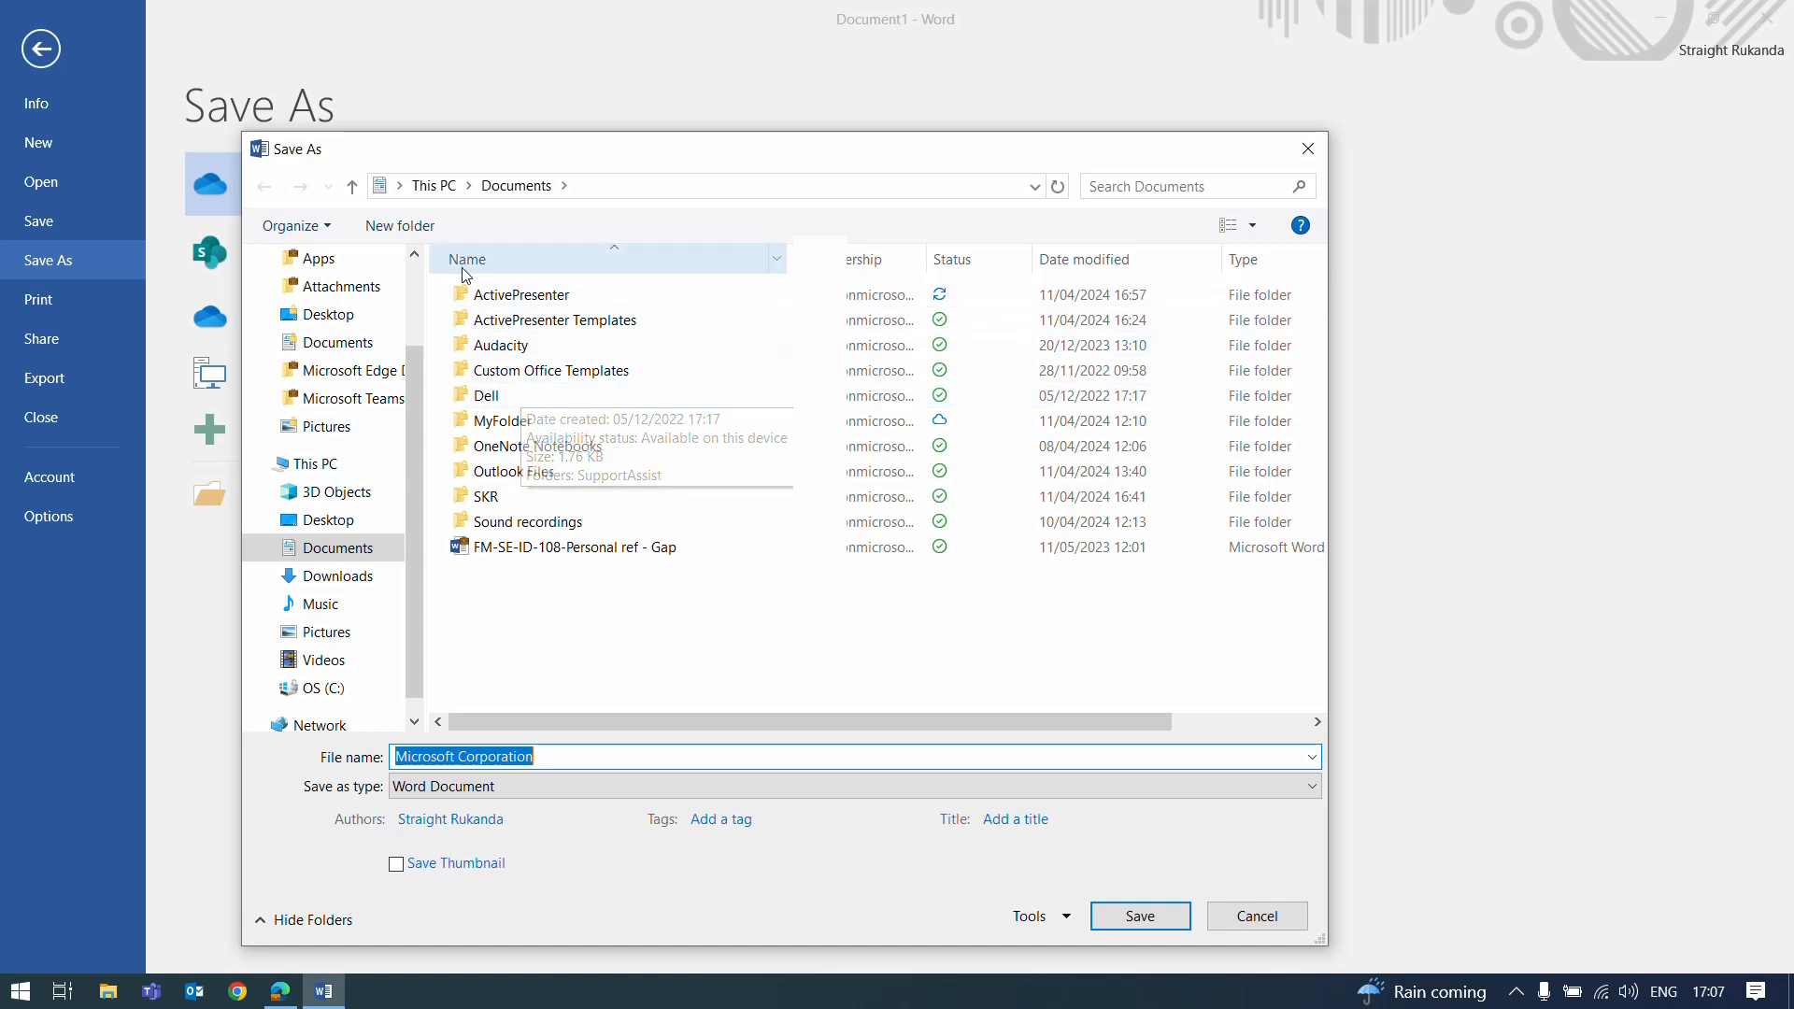
Step: Create a new folder named SK1 inside the Documents folder
click(430, 231)
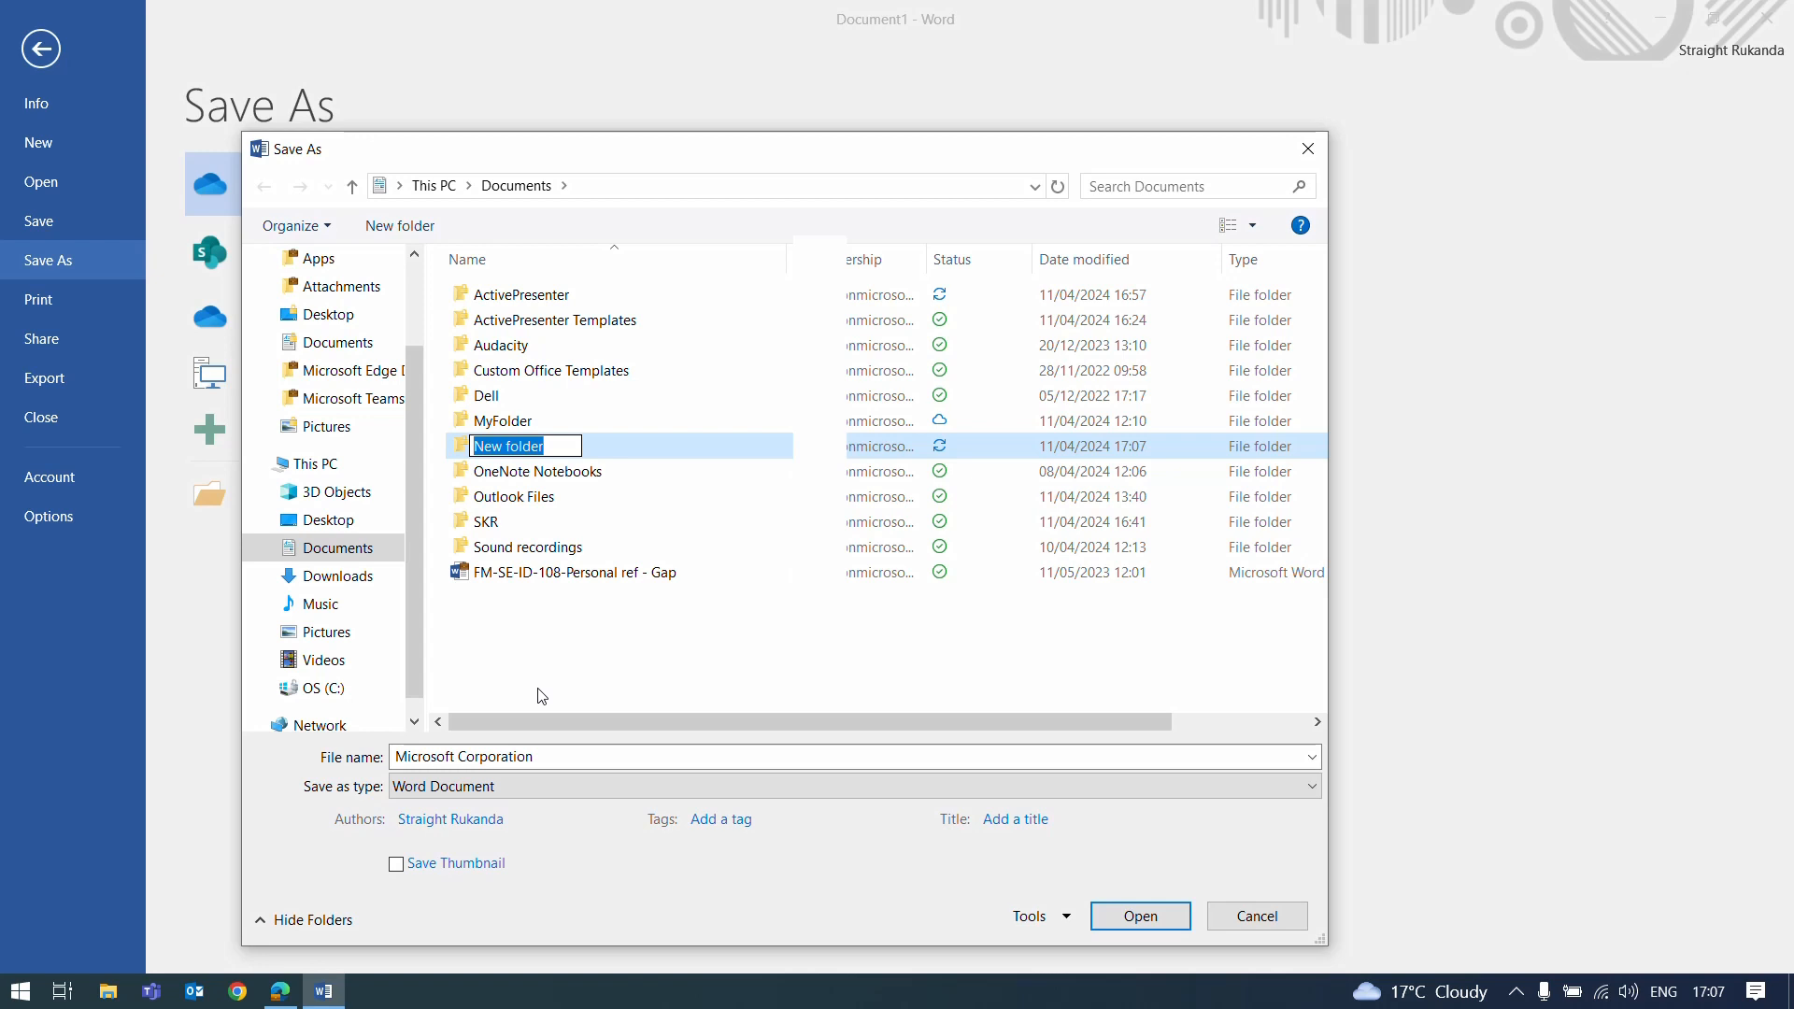
click(565, 696)
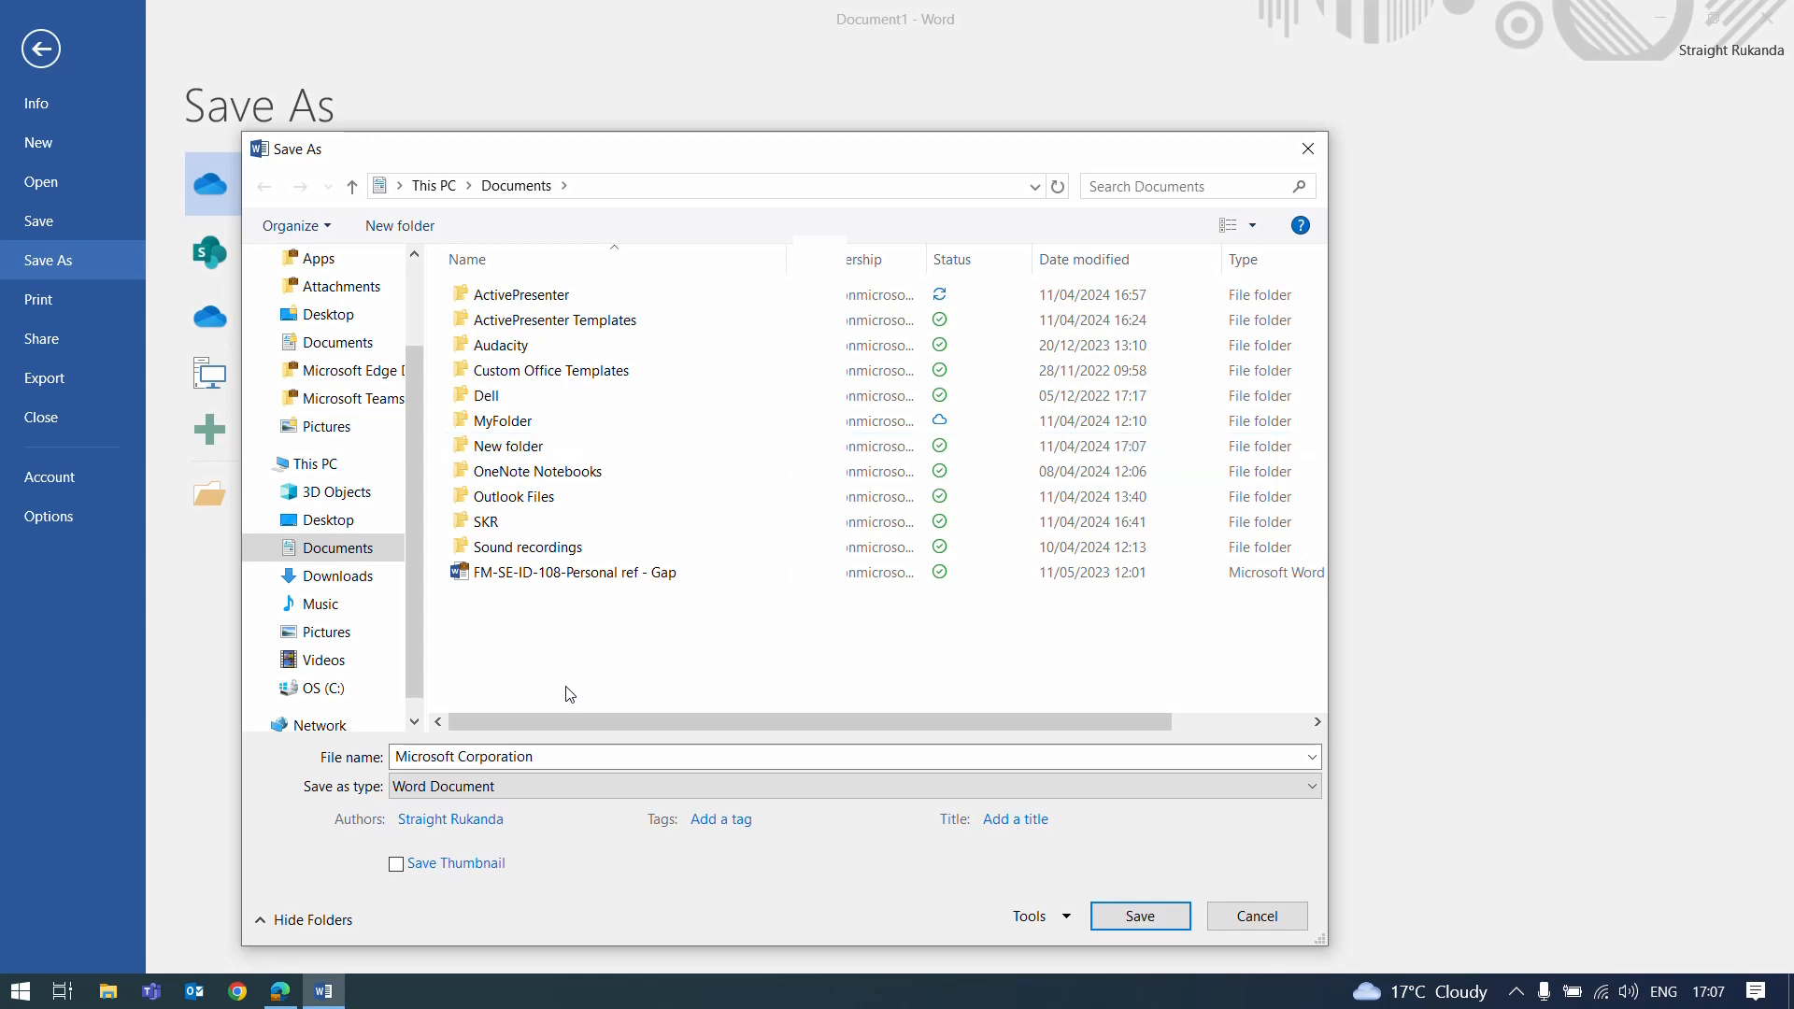
right_click(511, 454)
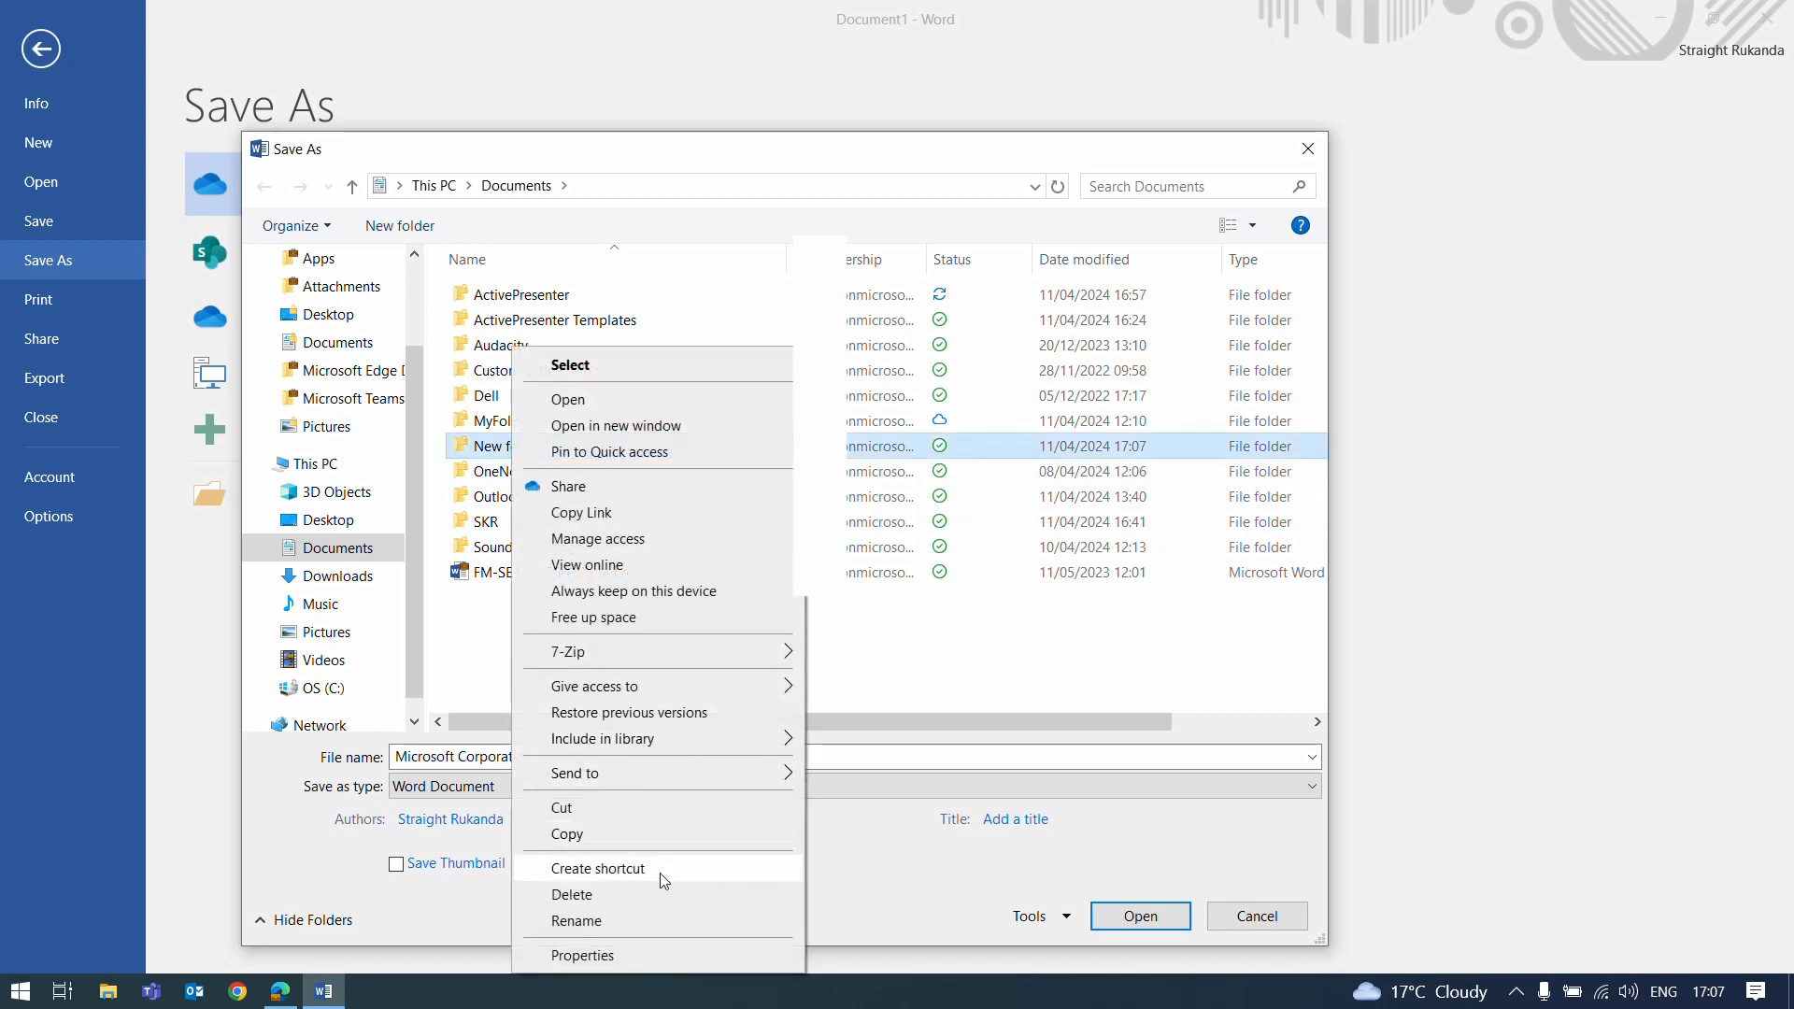
click(576, 921)
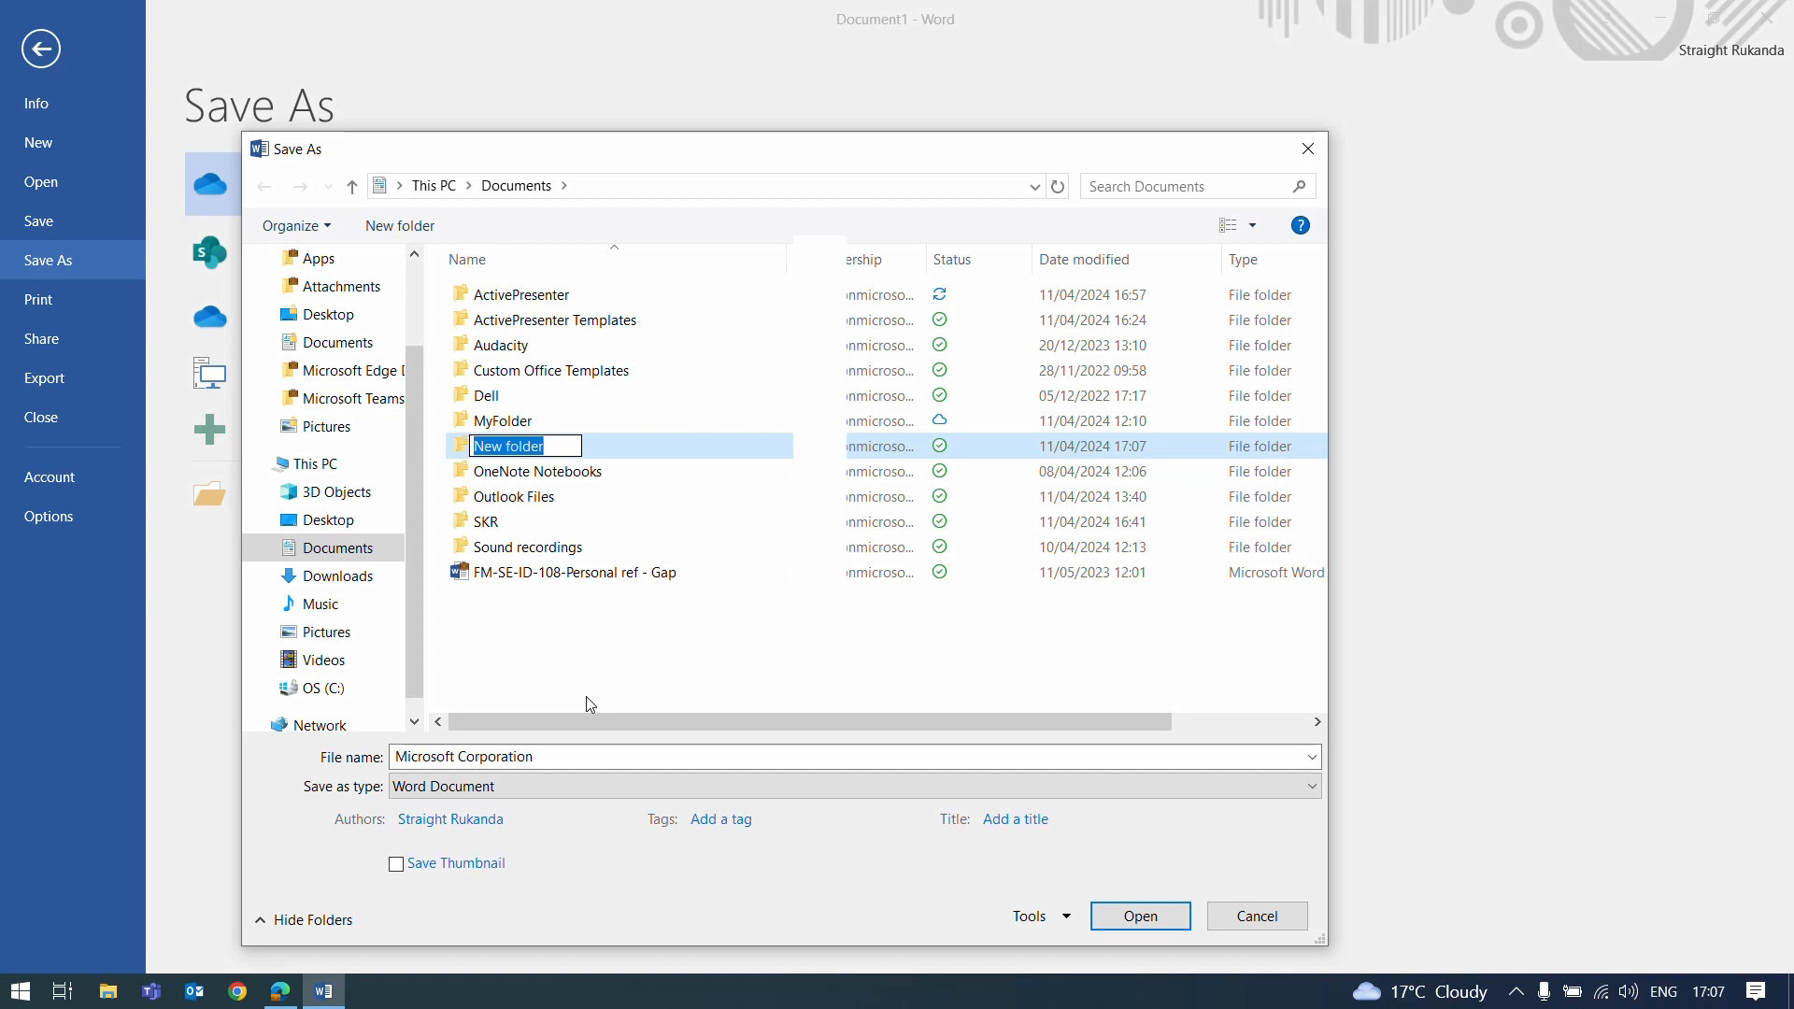
text(SK1)
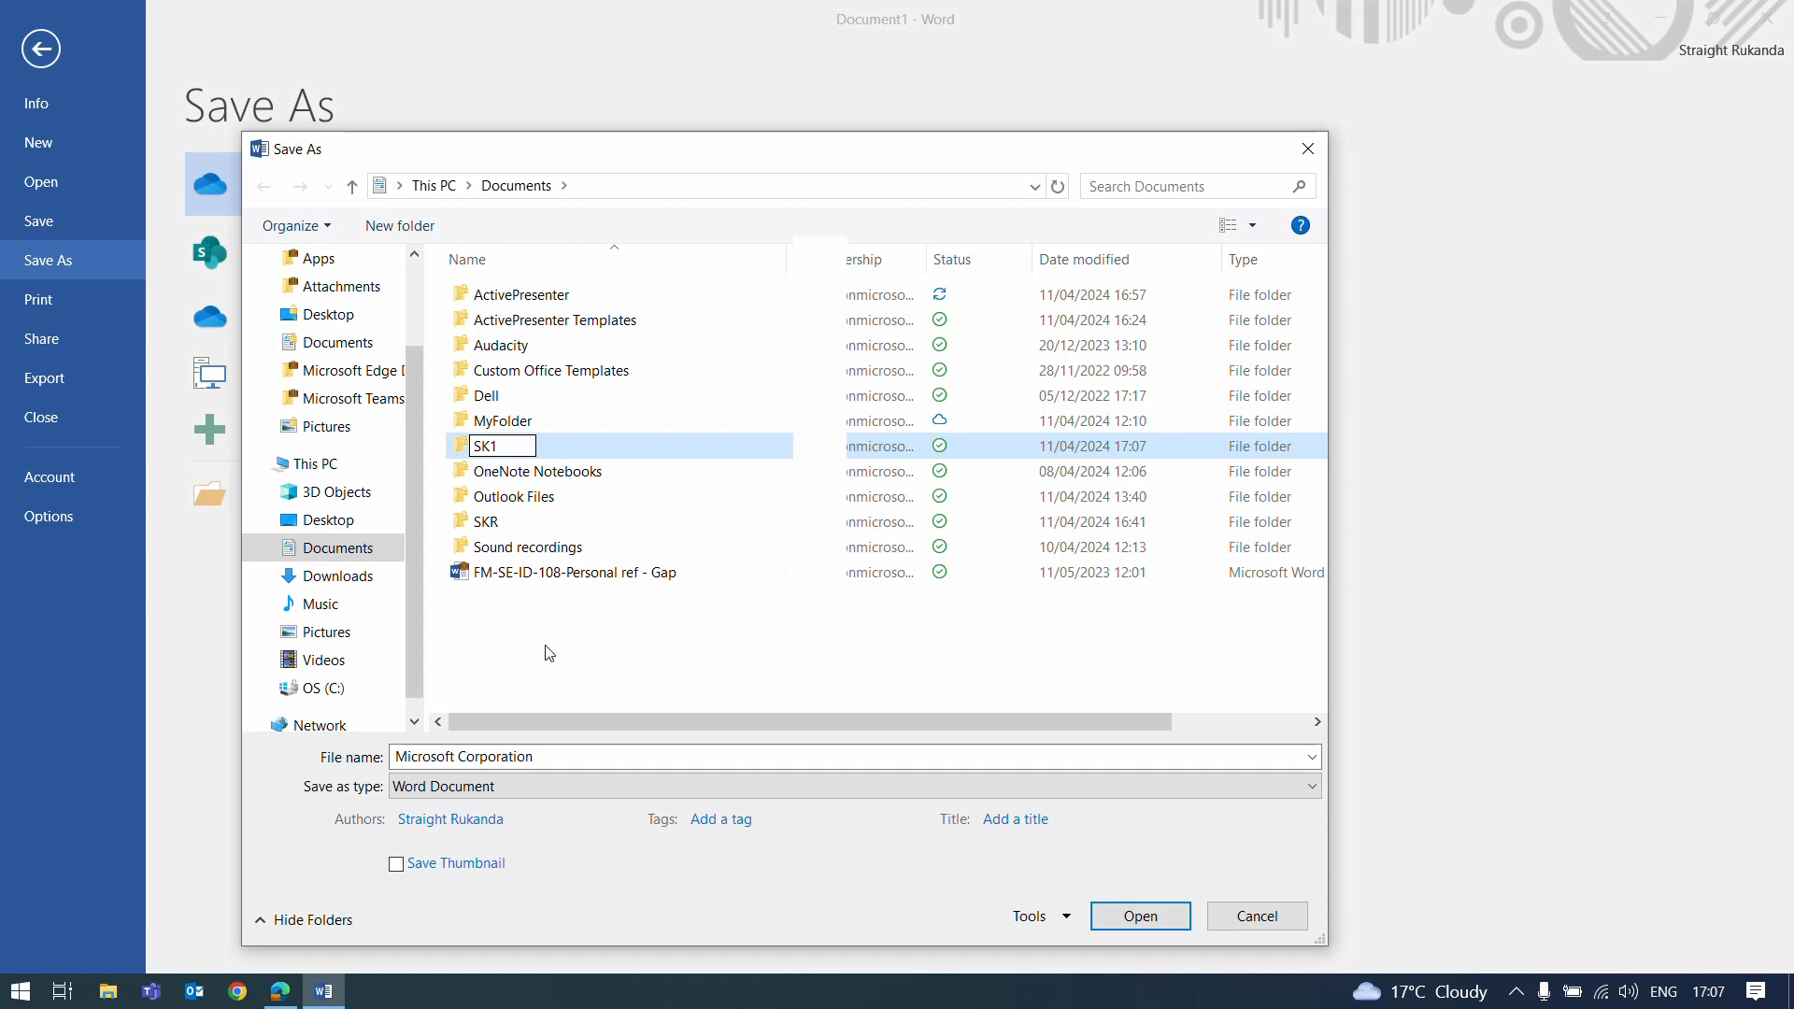
key(Return)
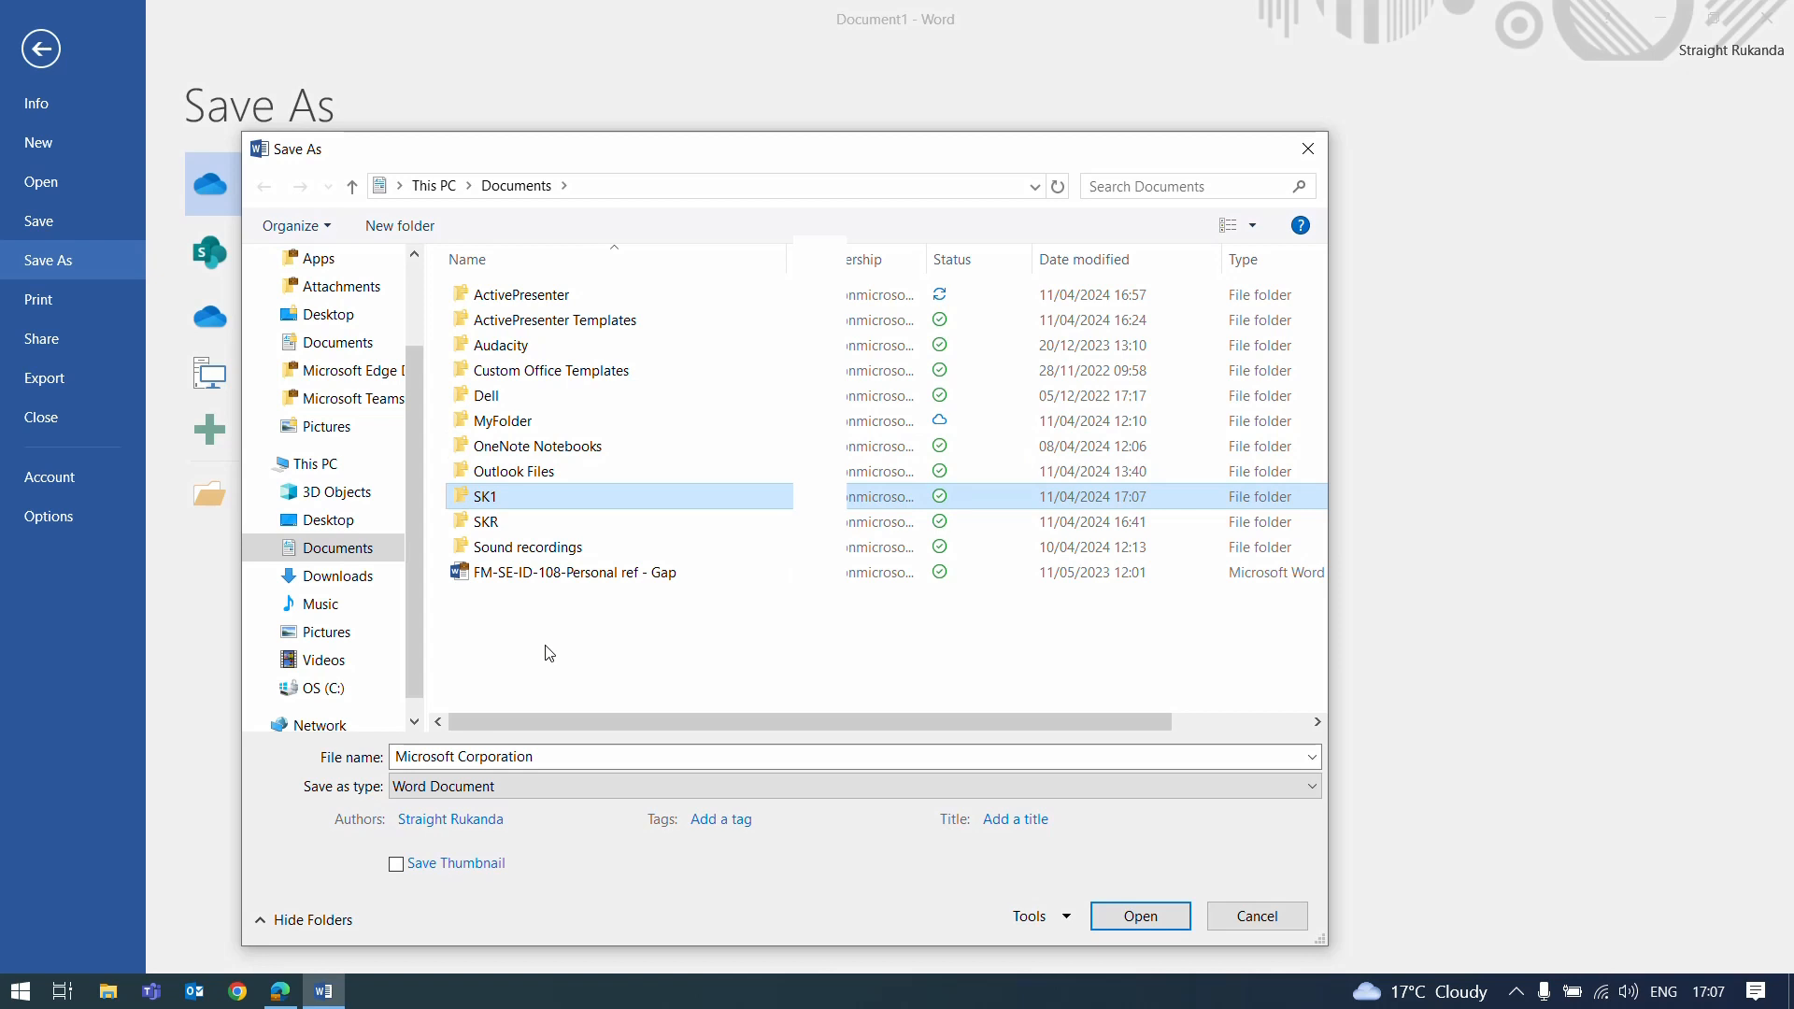
Step: Save the document in the SK1 folder as a Word Document named "Microsoft CorporationSK1"
double_click(516, 497)
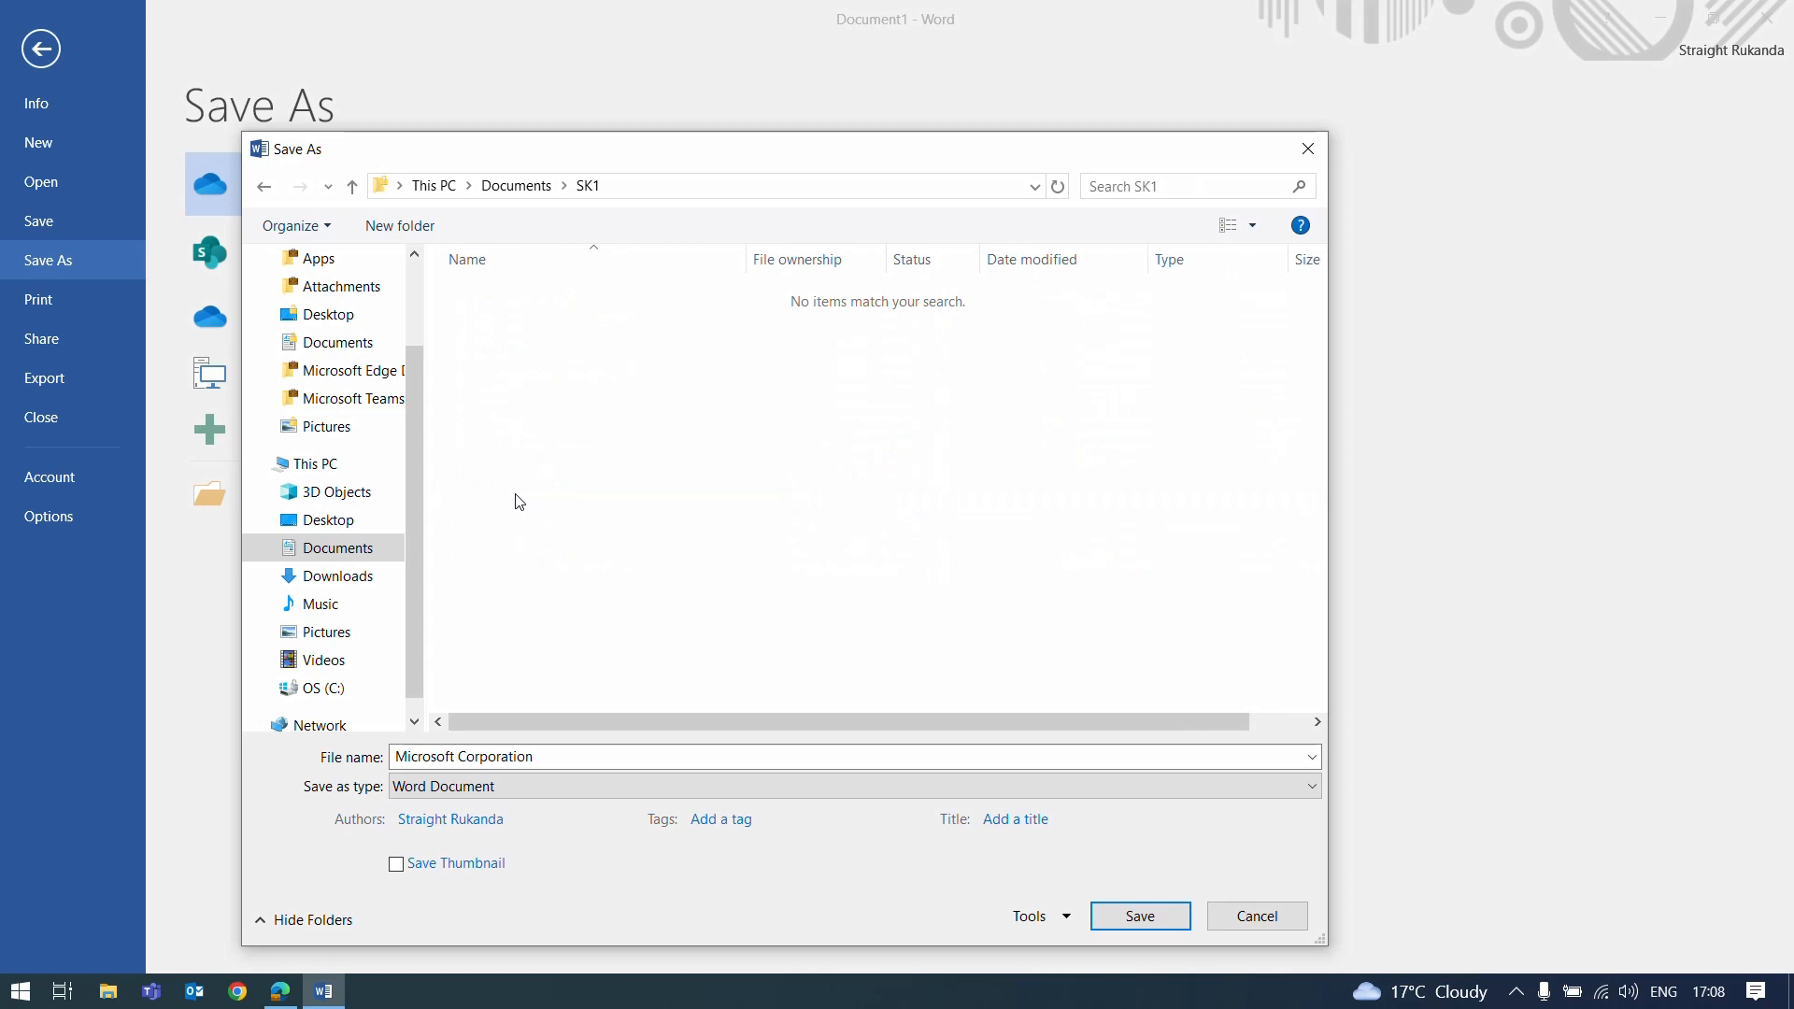
click(553, 758)
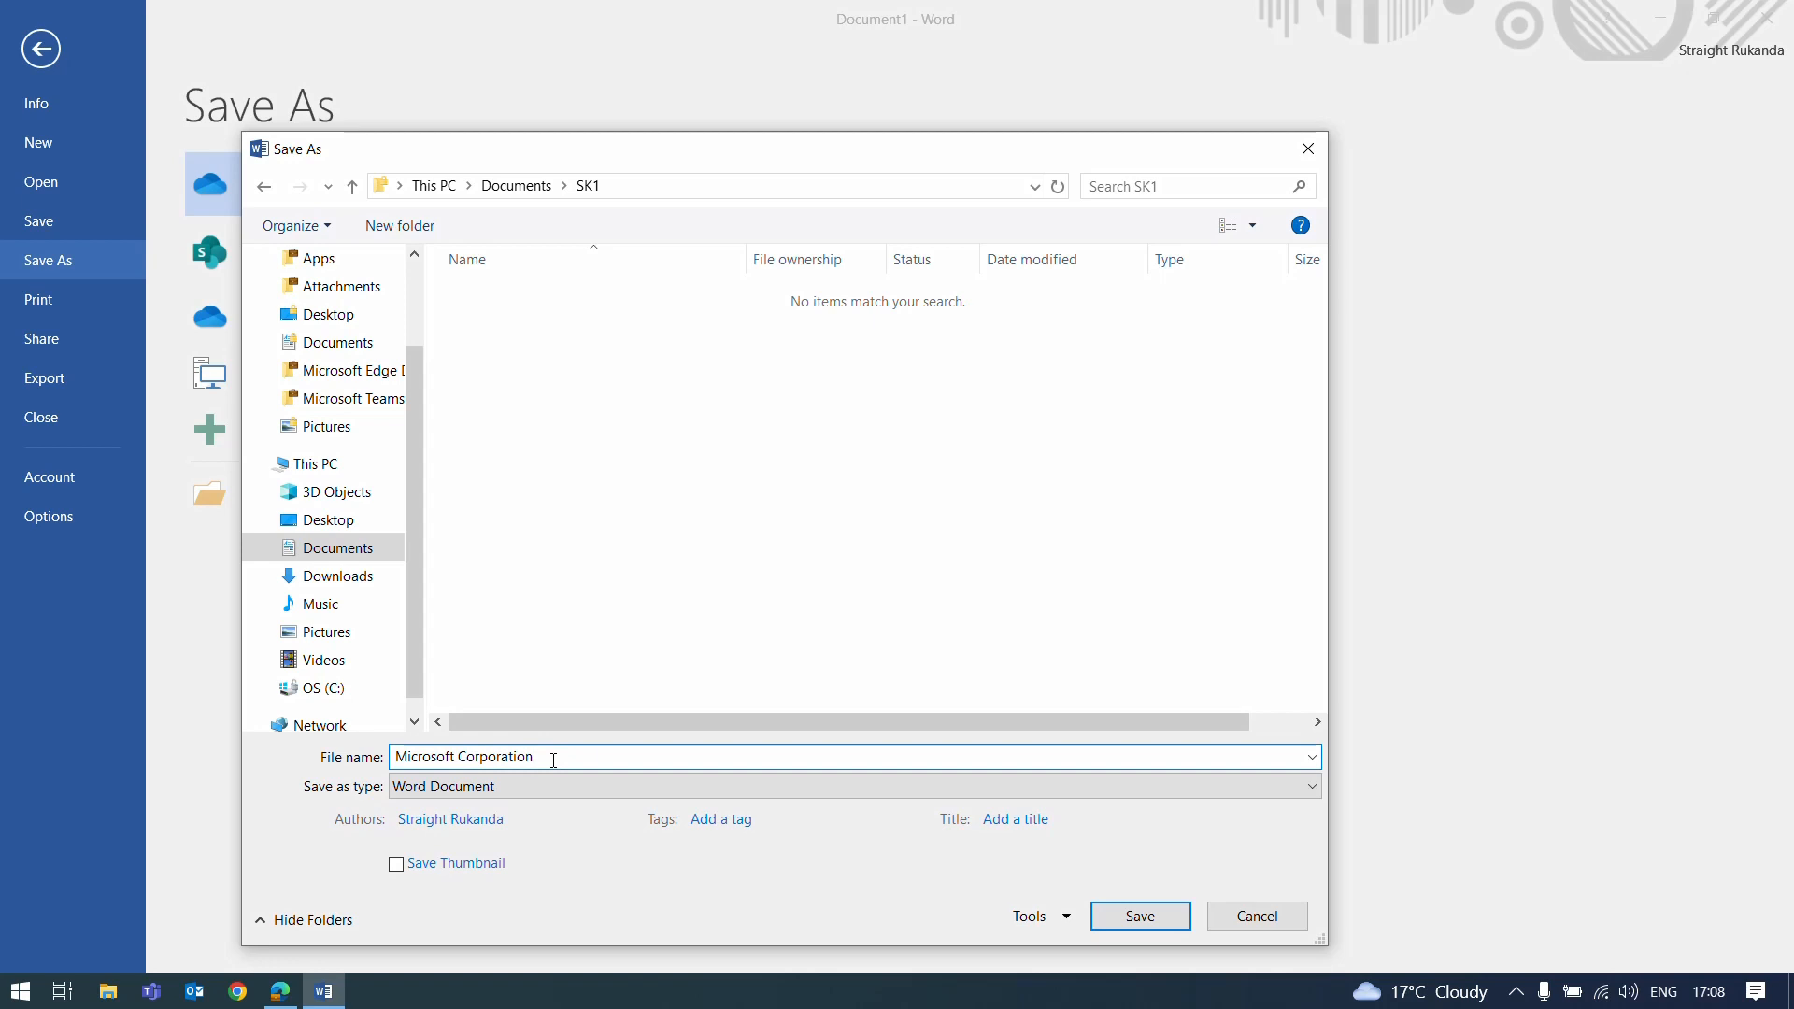
text(SK1)
click(1117, 918)
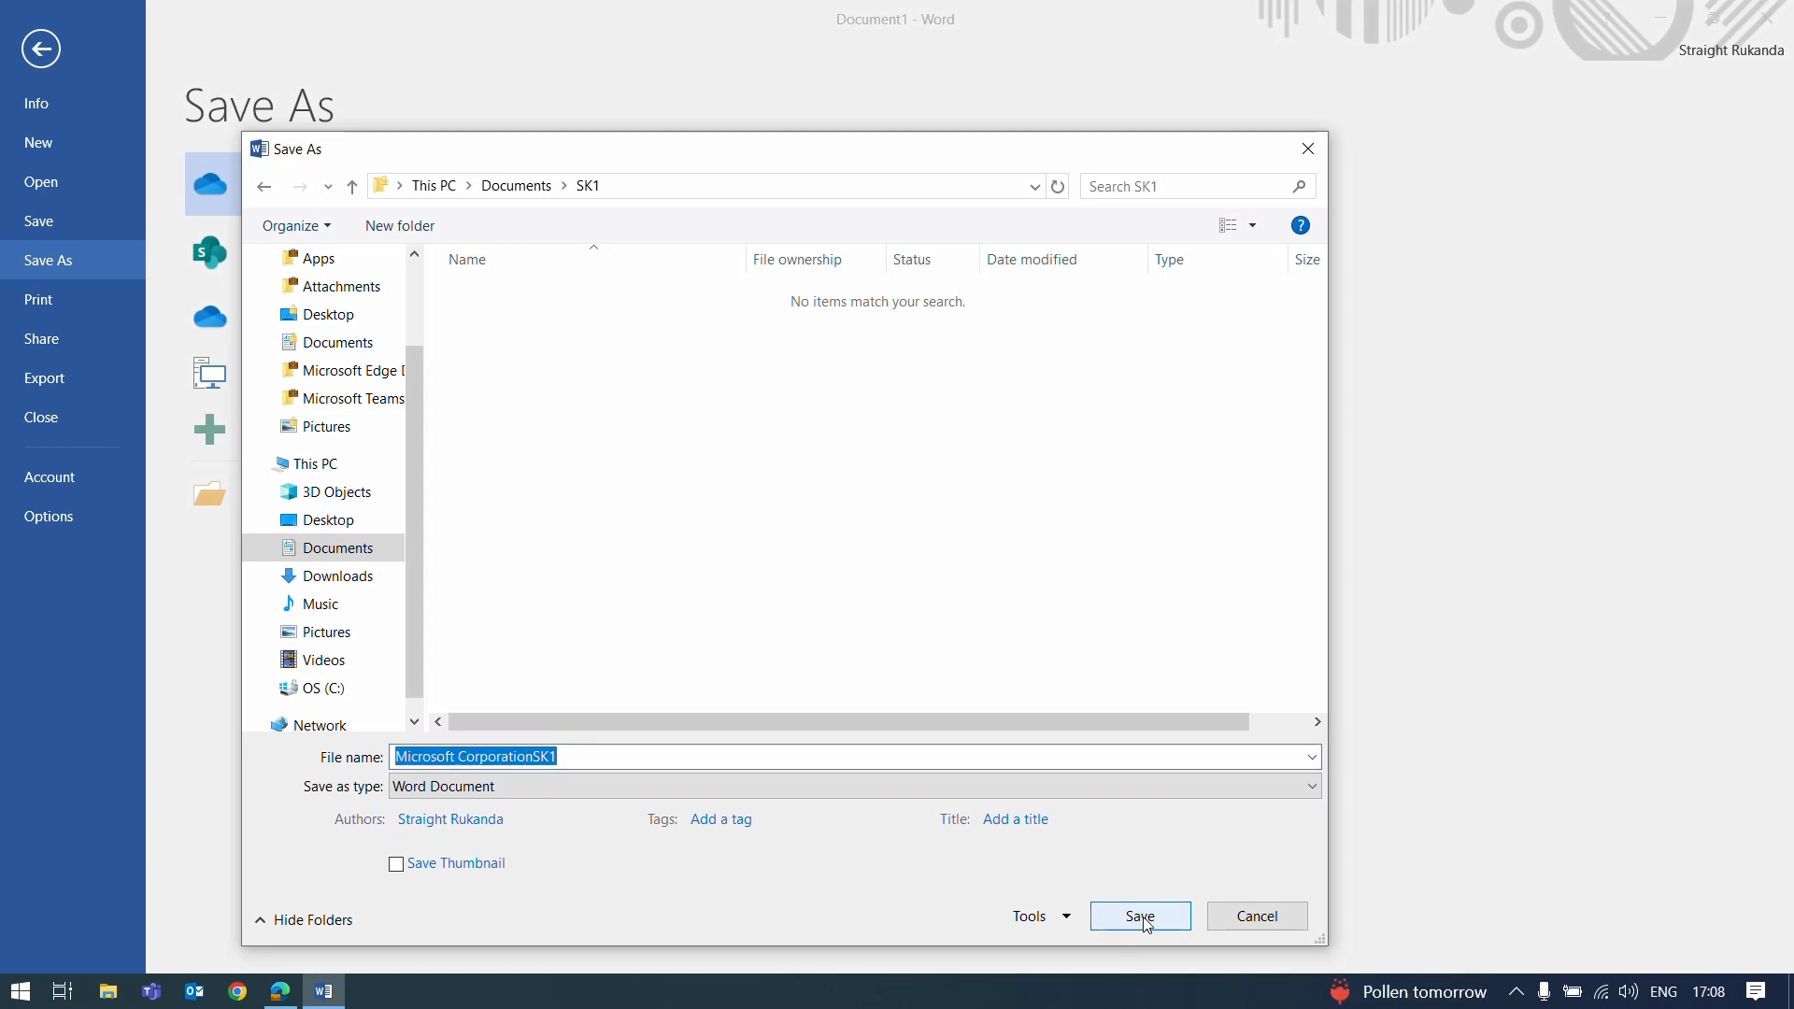
click(1142, 917)
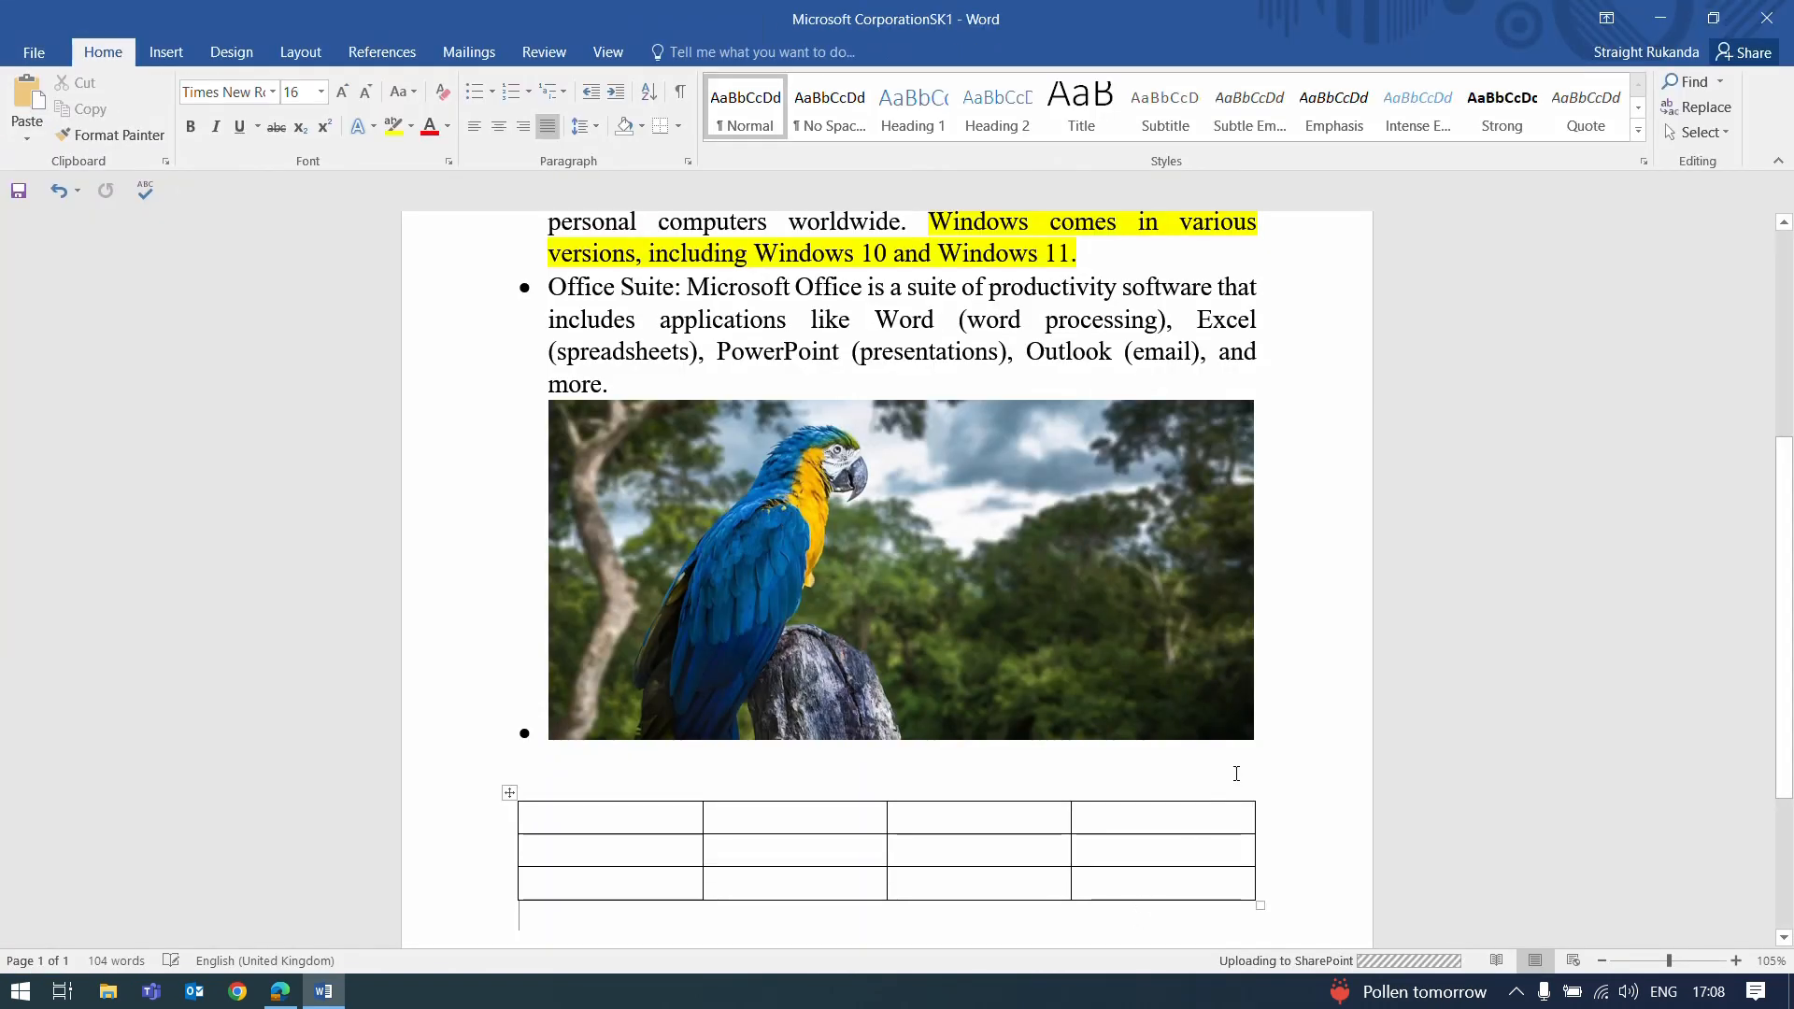
Step: Minimize Word, switch to File Explorer and check the SK1 folder in Documents for the saved document
click(1660, 18)
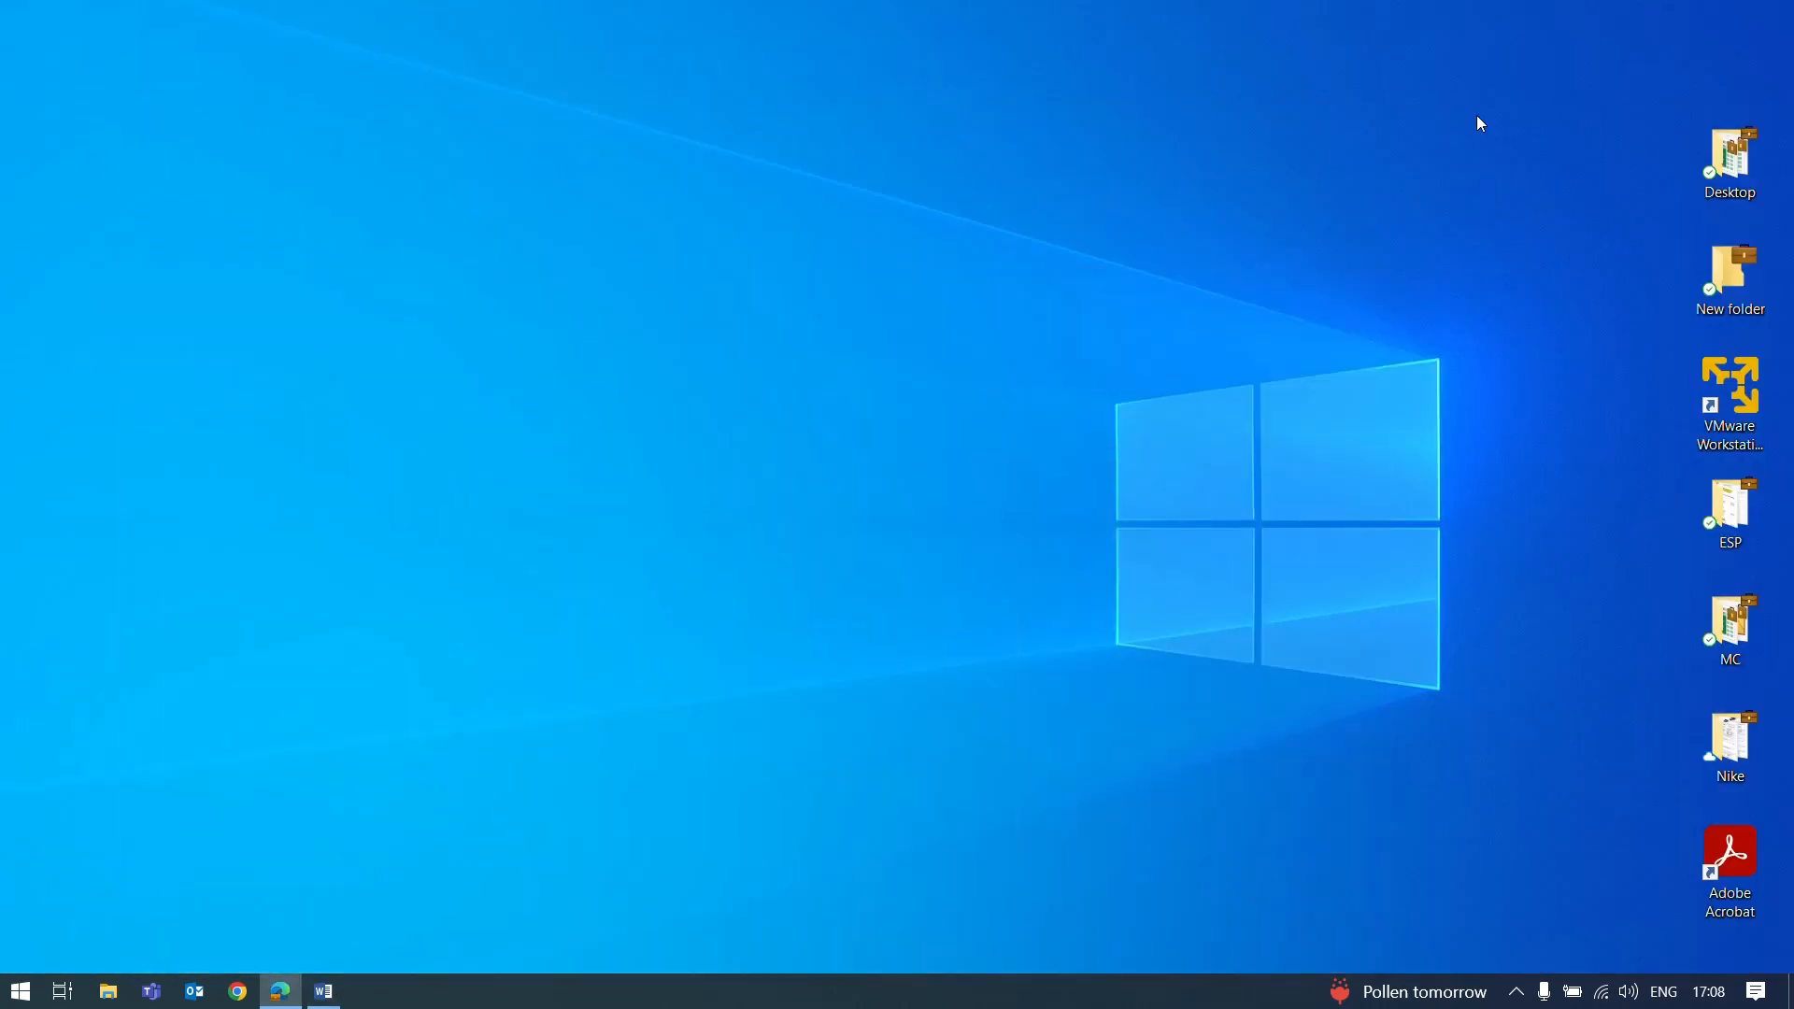
click(109, 992)
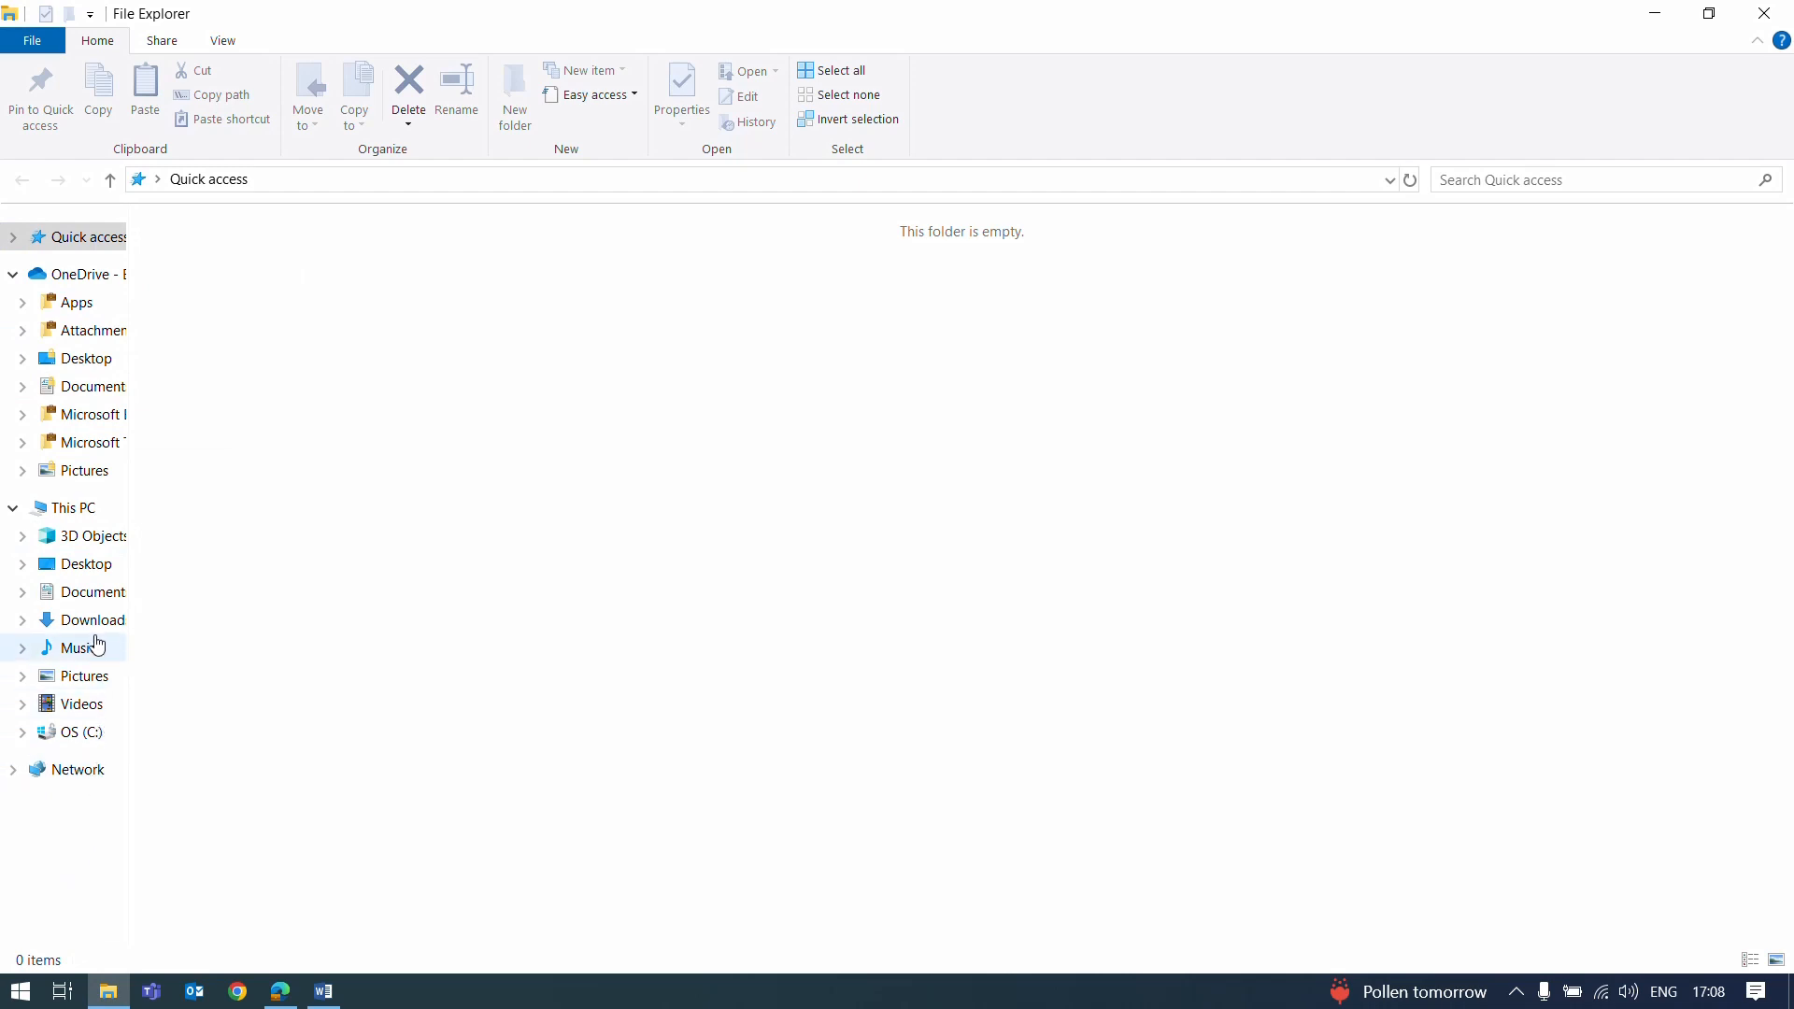
click(94, 598)
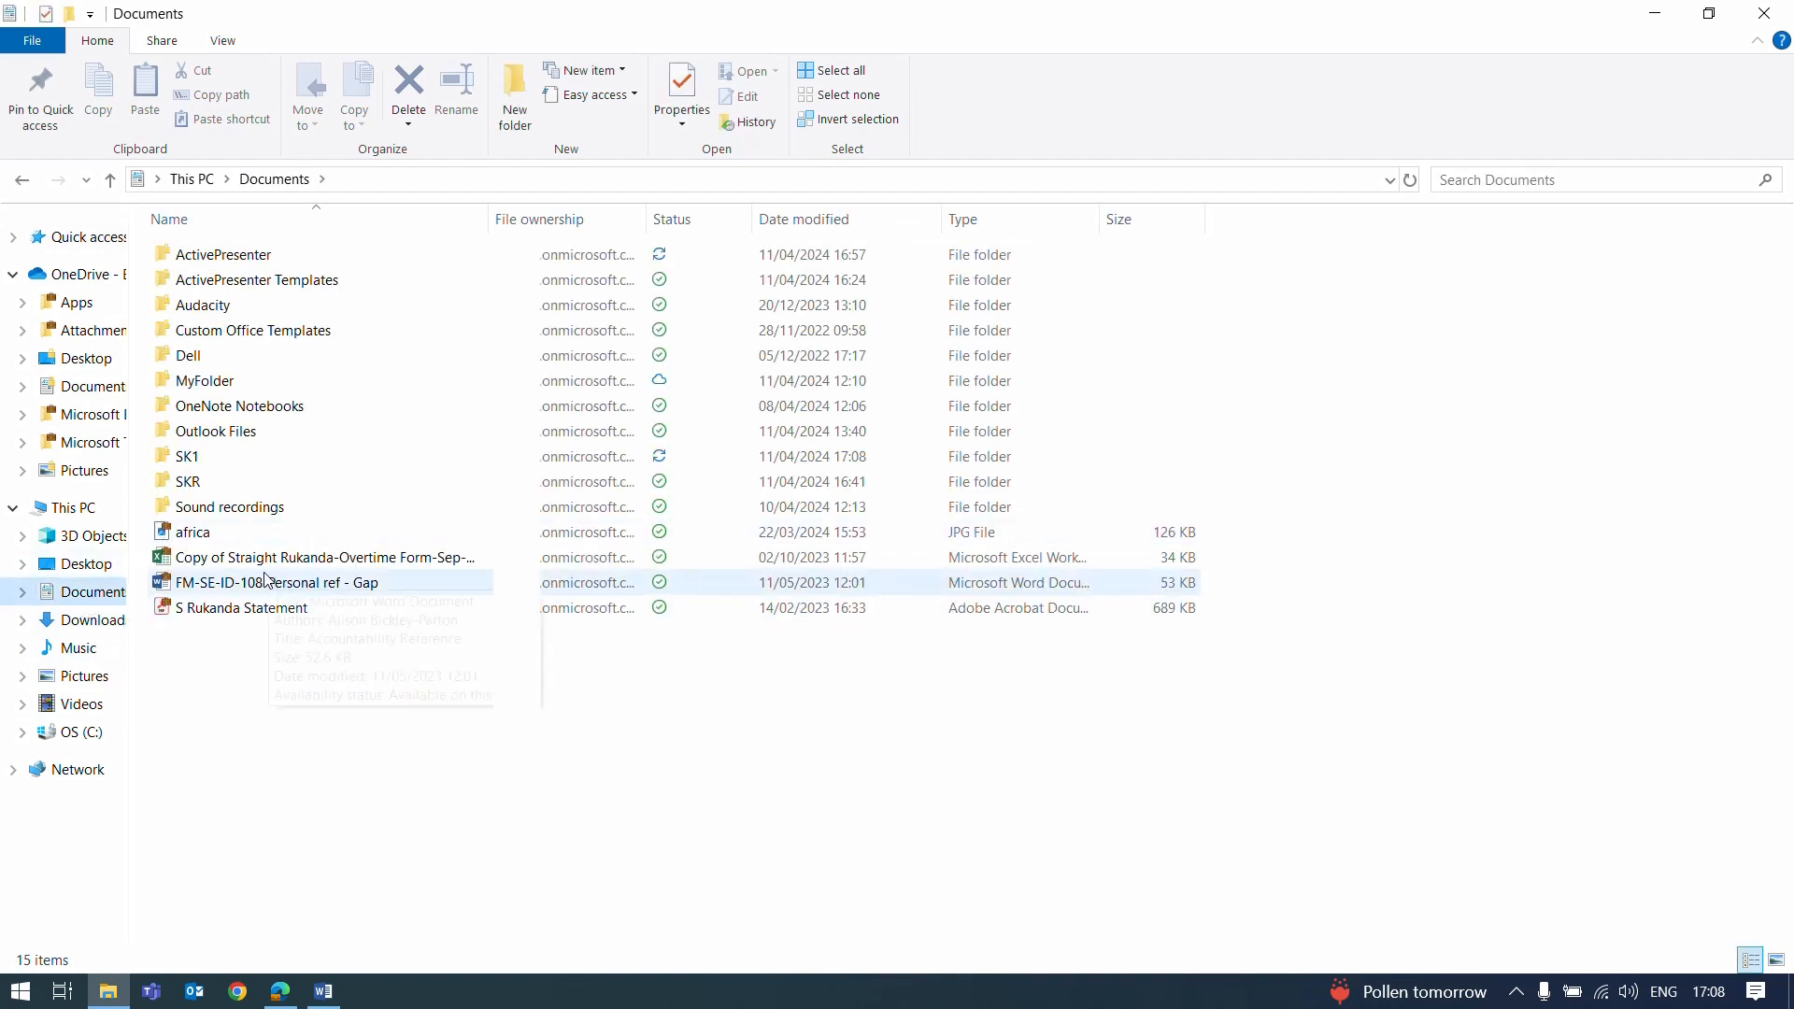
mouse_move(195, 493)
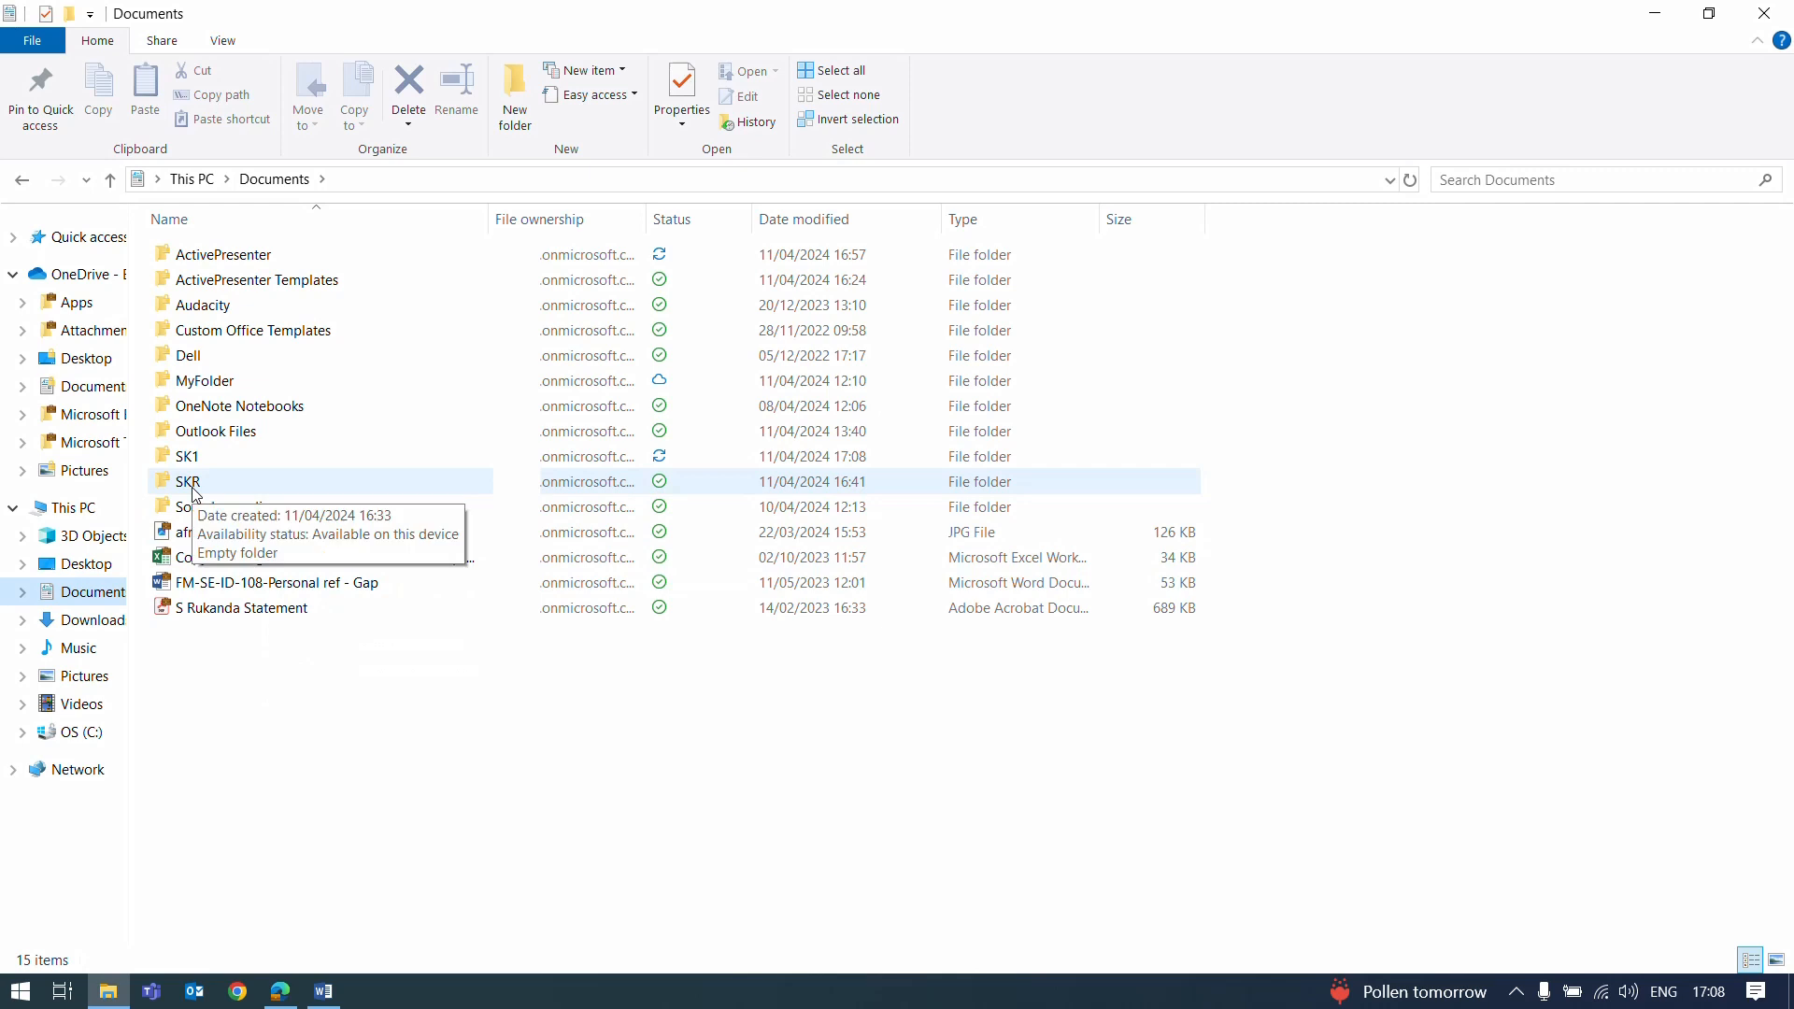
double_click(195, 493)
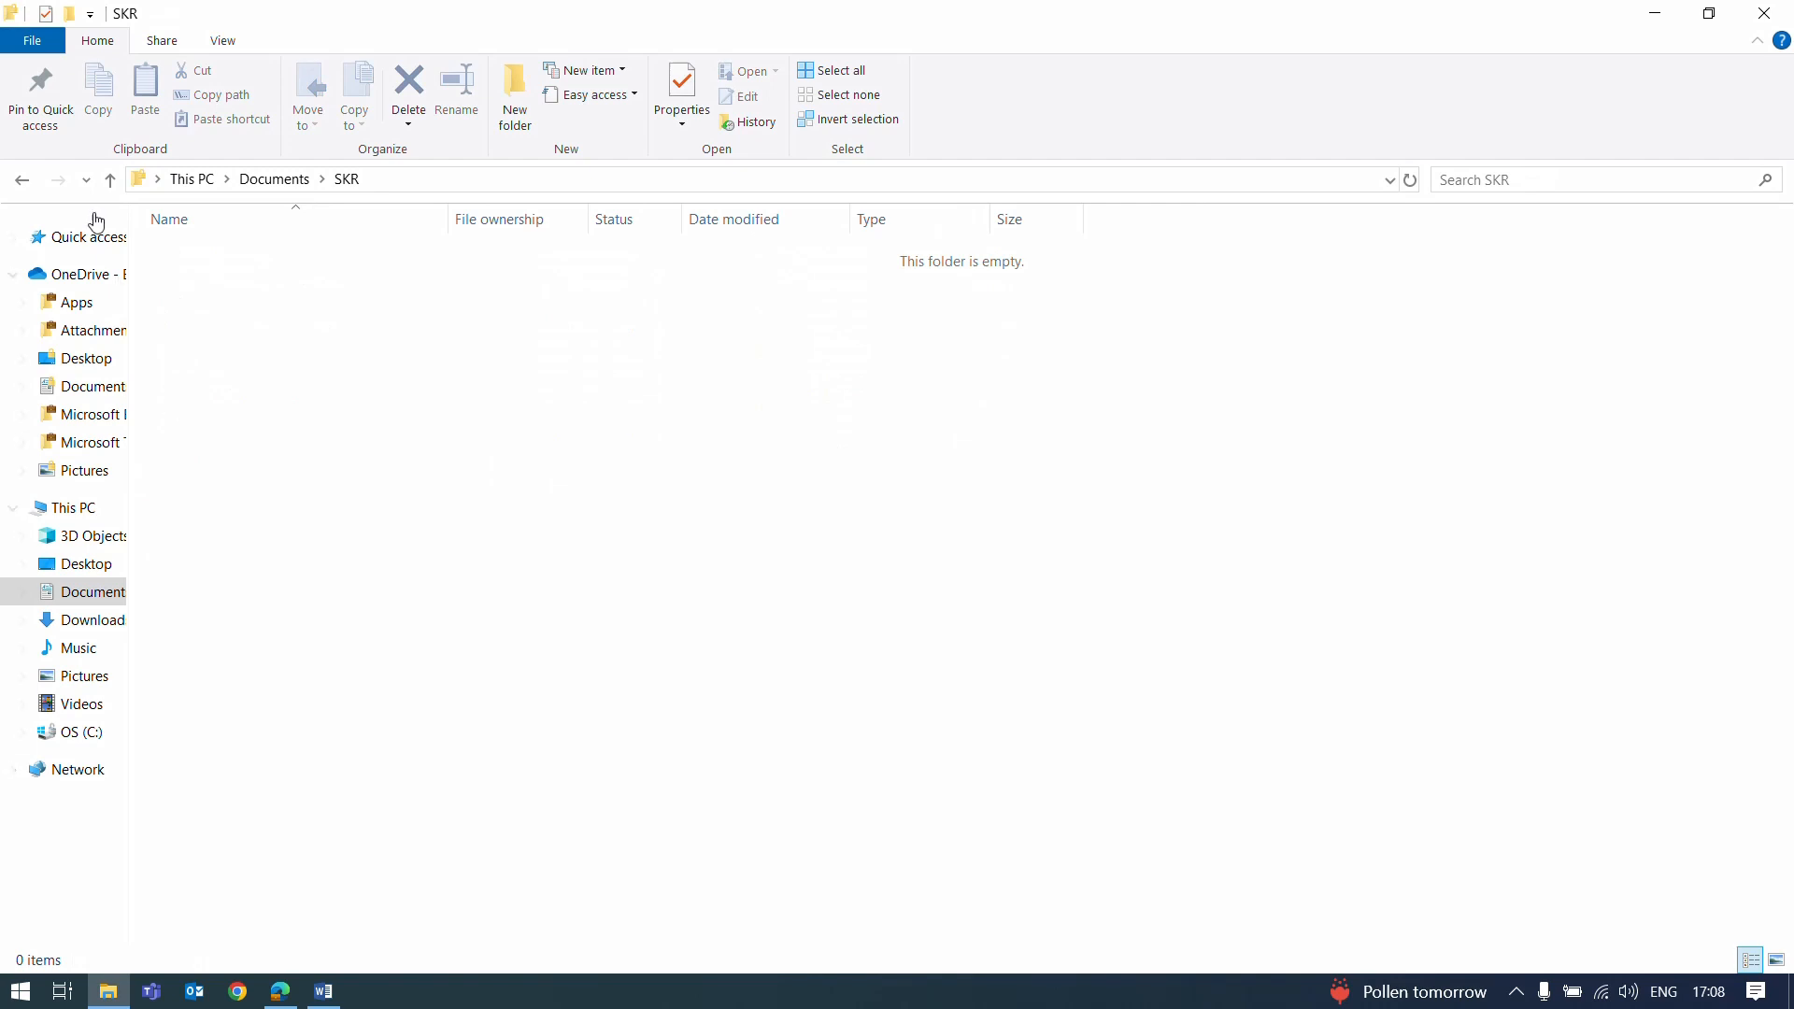
click(22, 179)
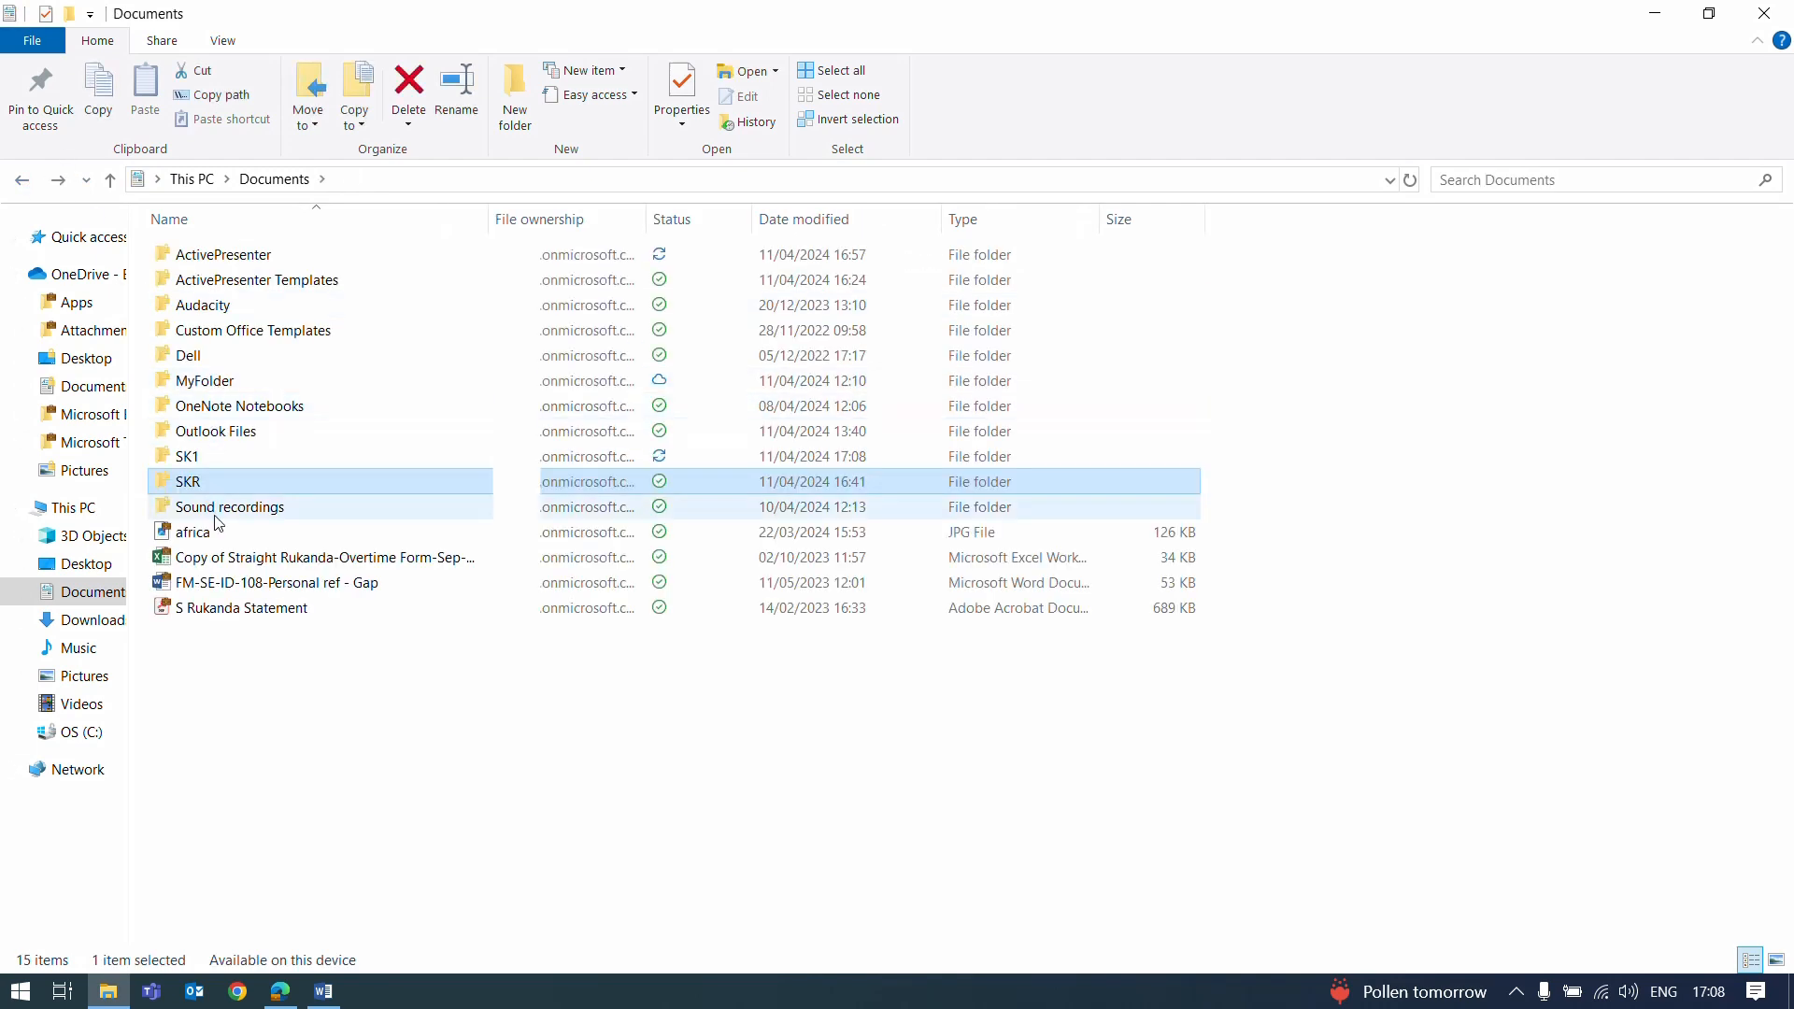
double_click(192, 457)
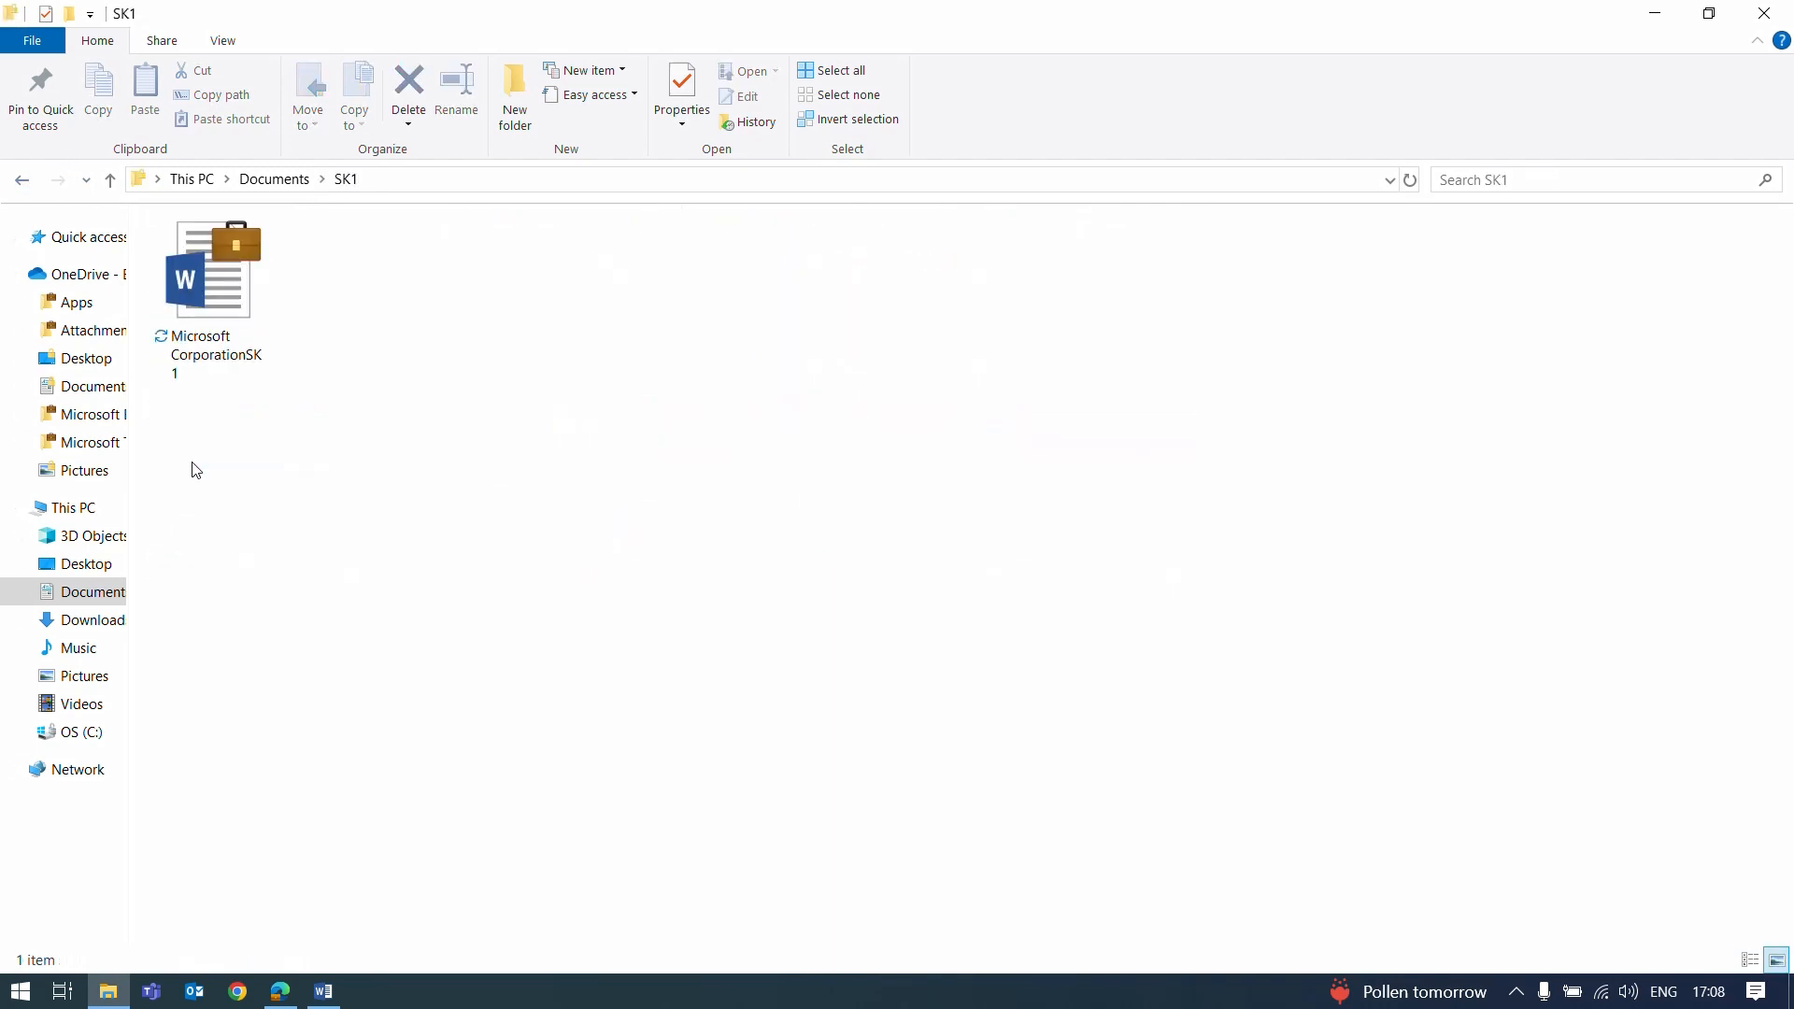
Step: Go back to the Documents folder, reopen the SK1 folder from there and minimize File Explorer
click(21, 180)
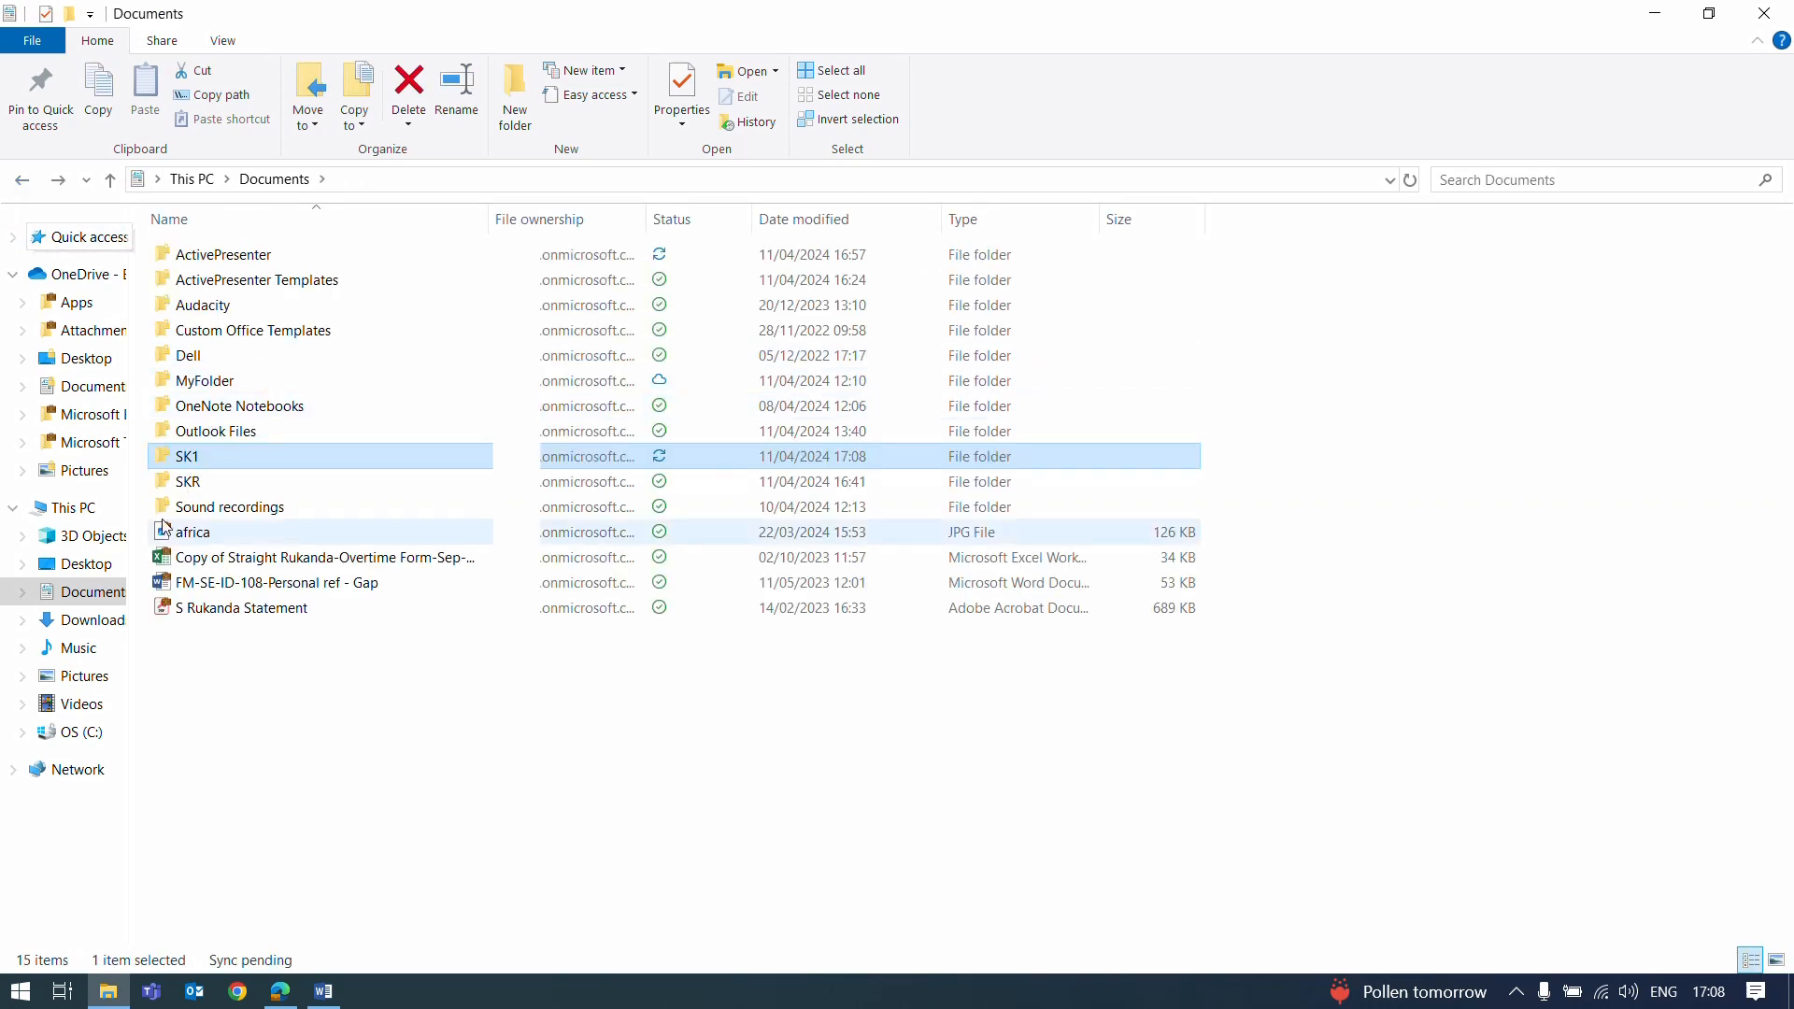
right_click(205, 458)
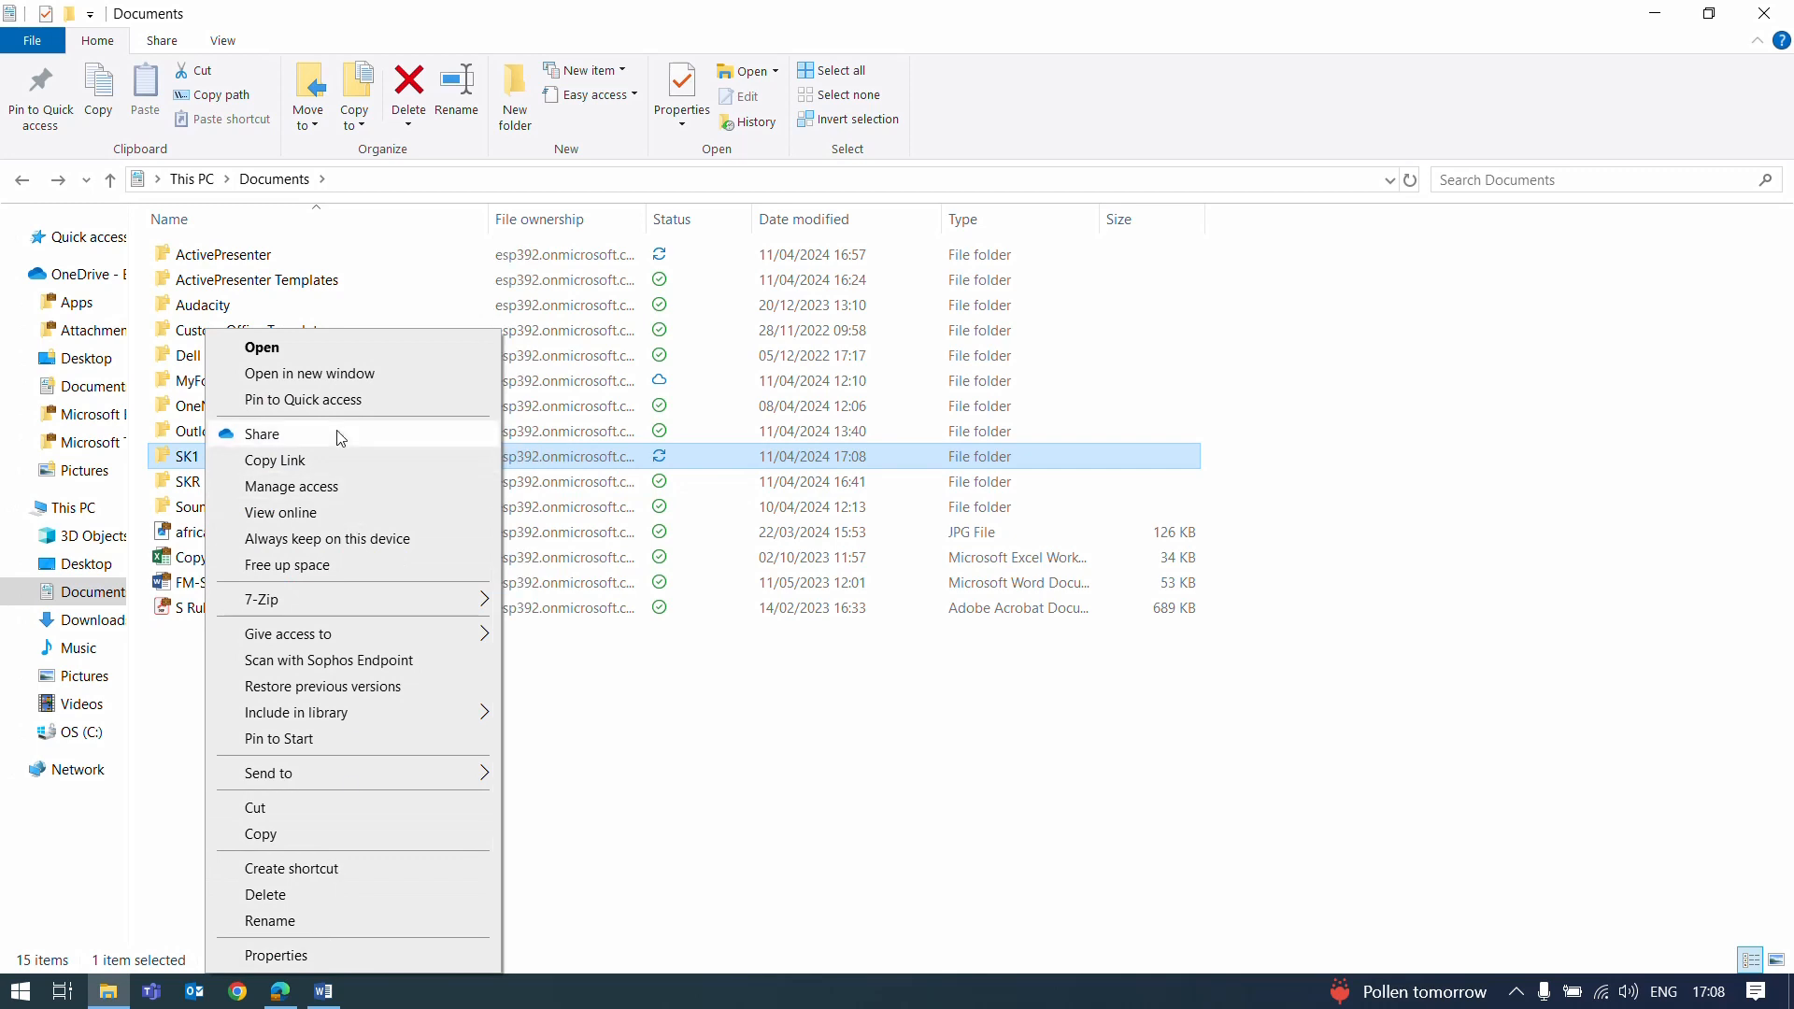
click(286, 349)
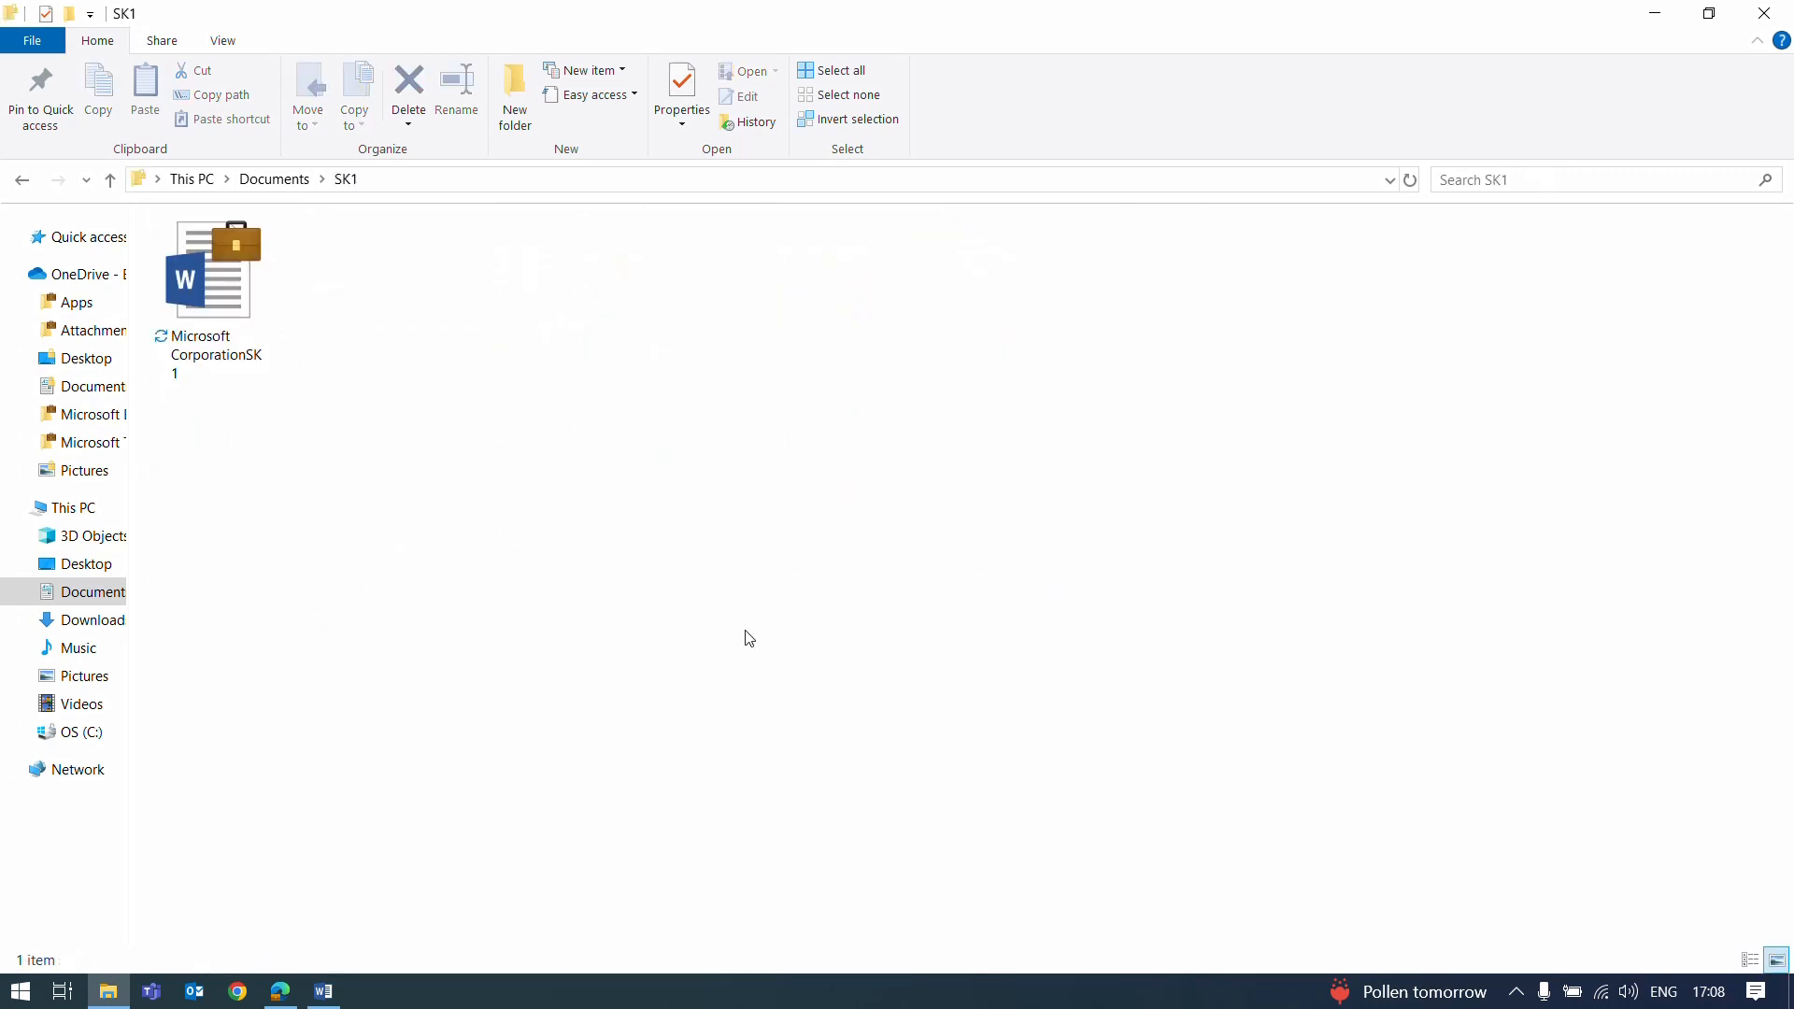
click(1653, 17)
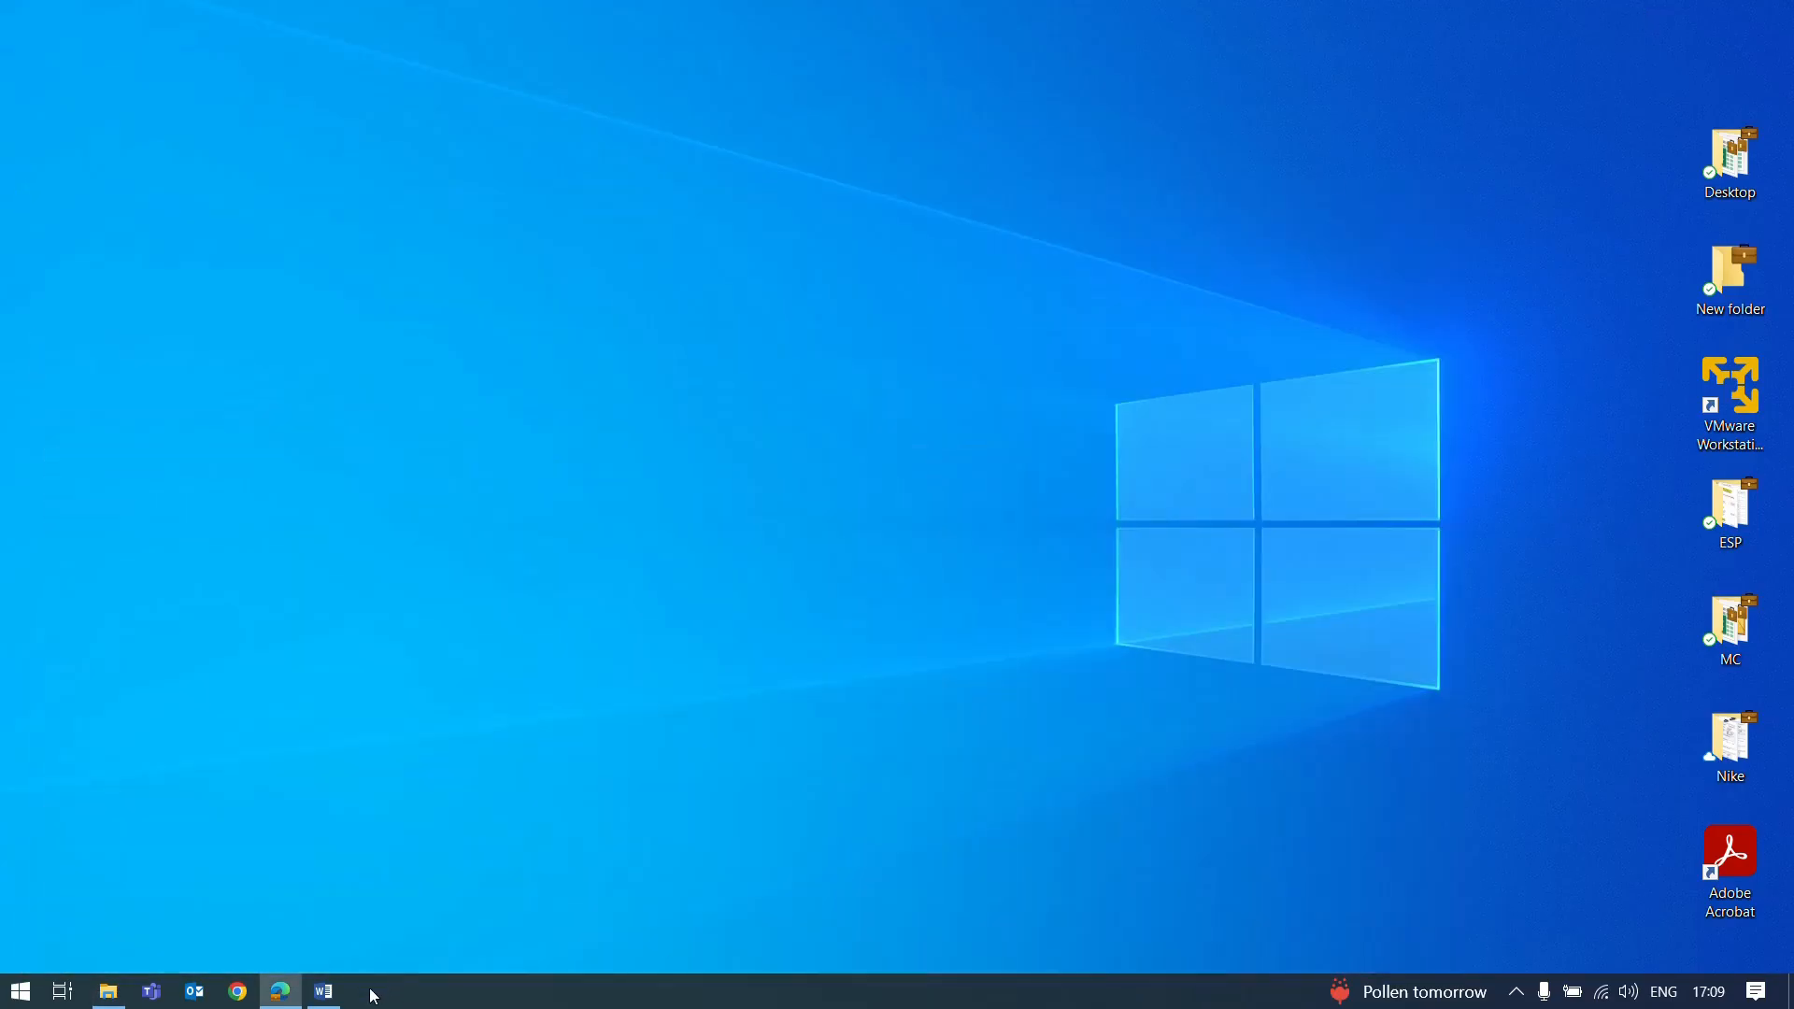
Step: Switch back to Word and save a PDF copy of the document as "Microsoft CorporationSK1" in the SK1 folder
click(324, 993)
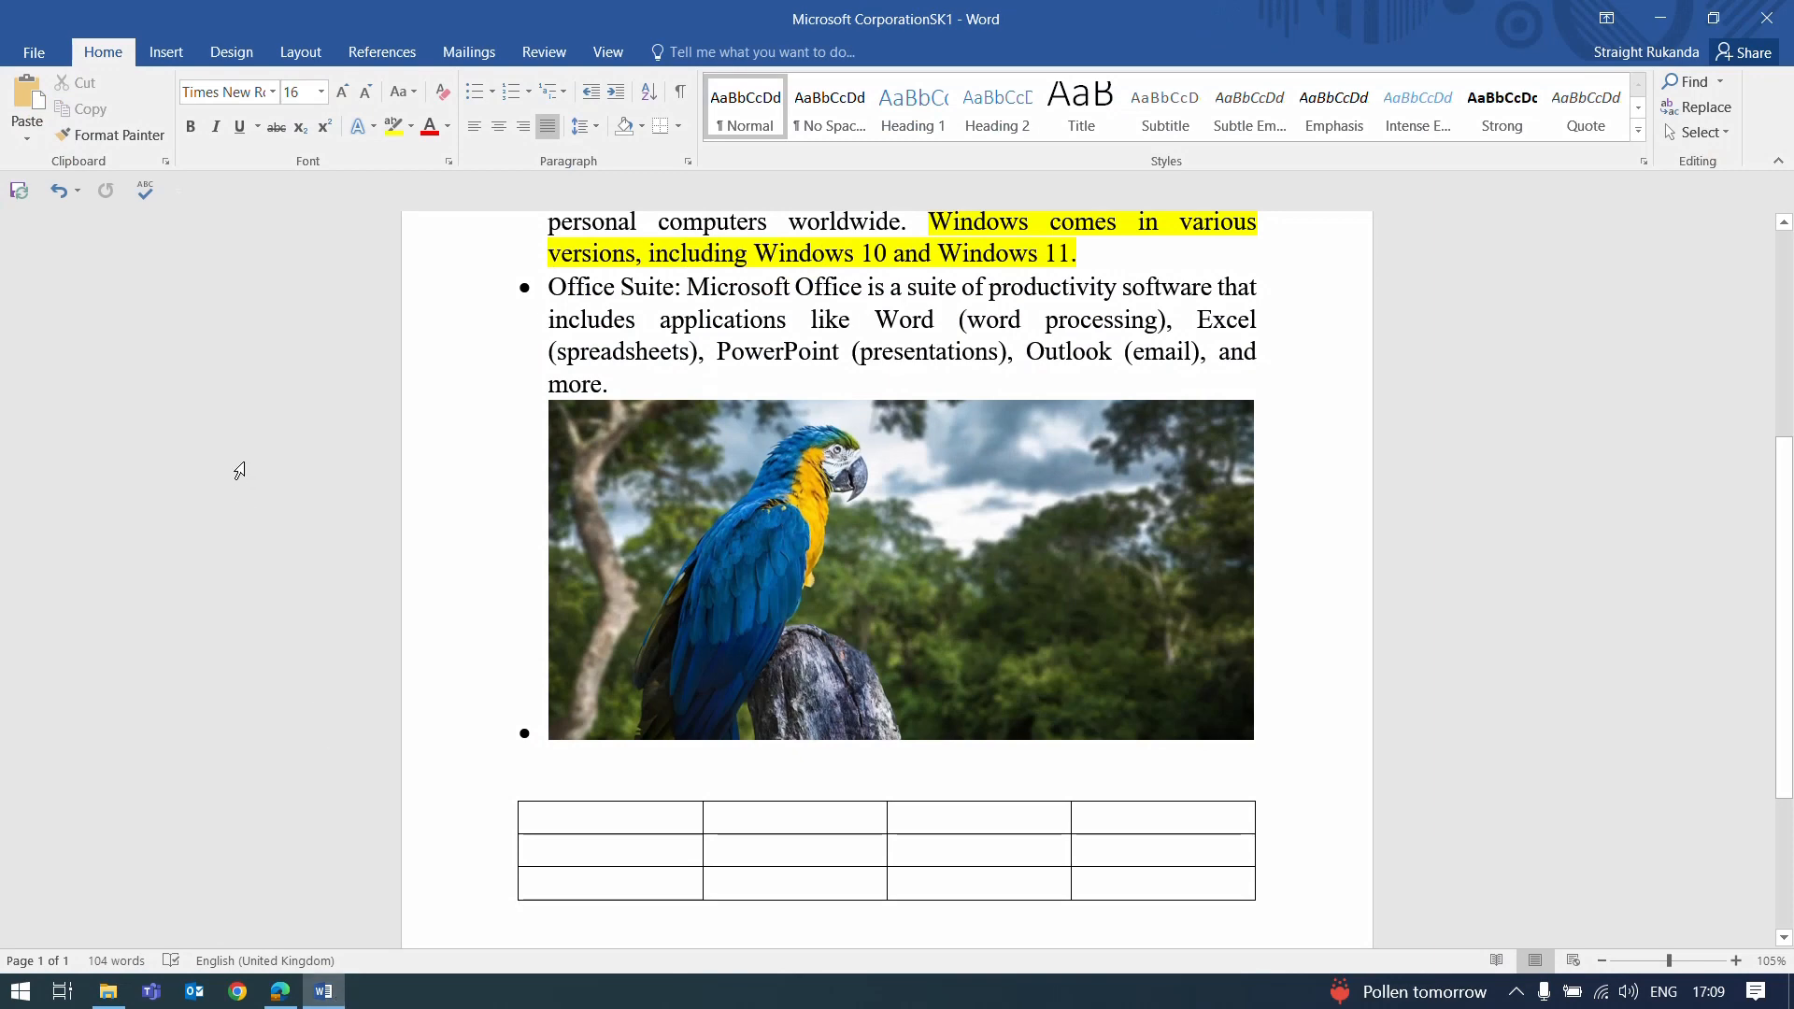
scroll(192, 472, up, 5)
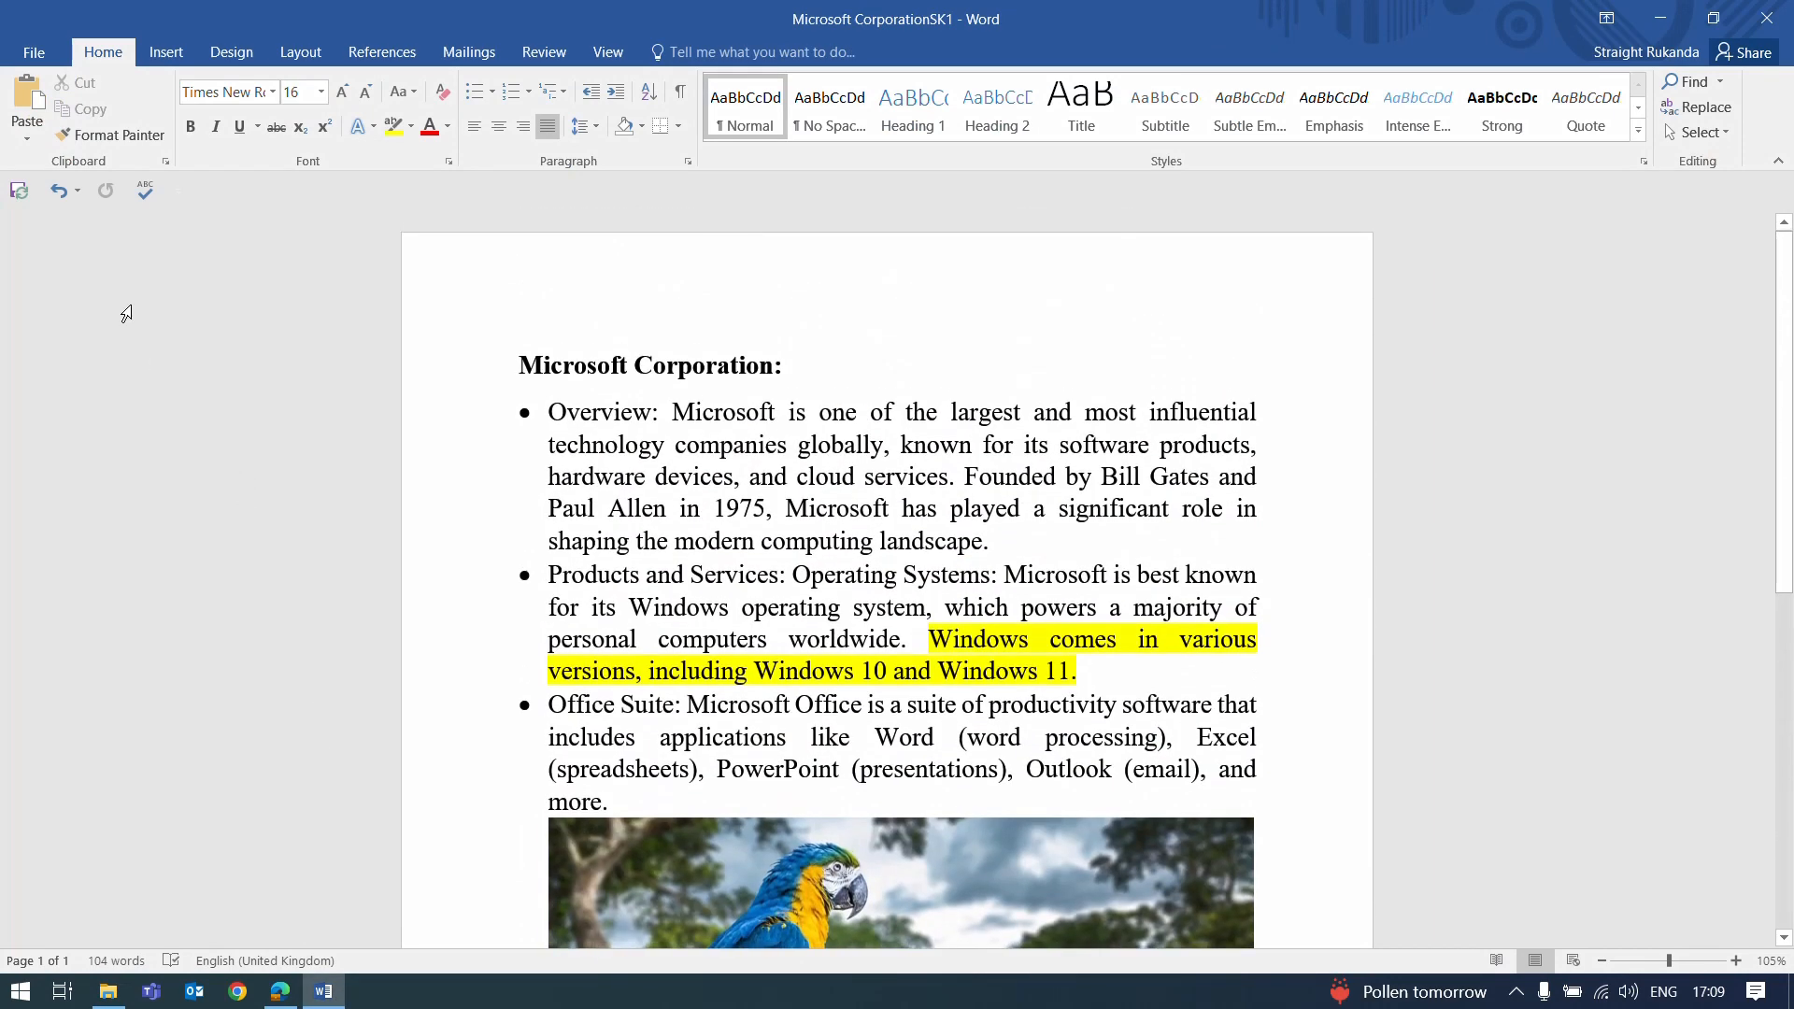
click(28, 53)
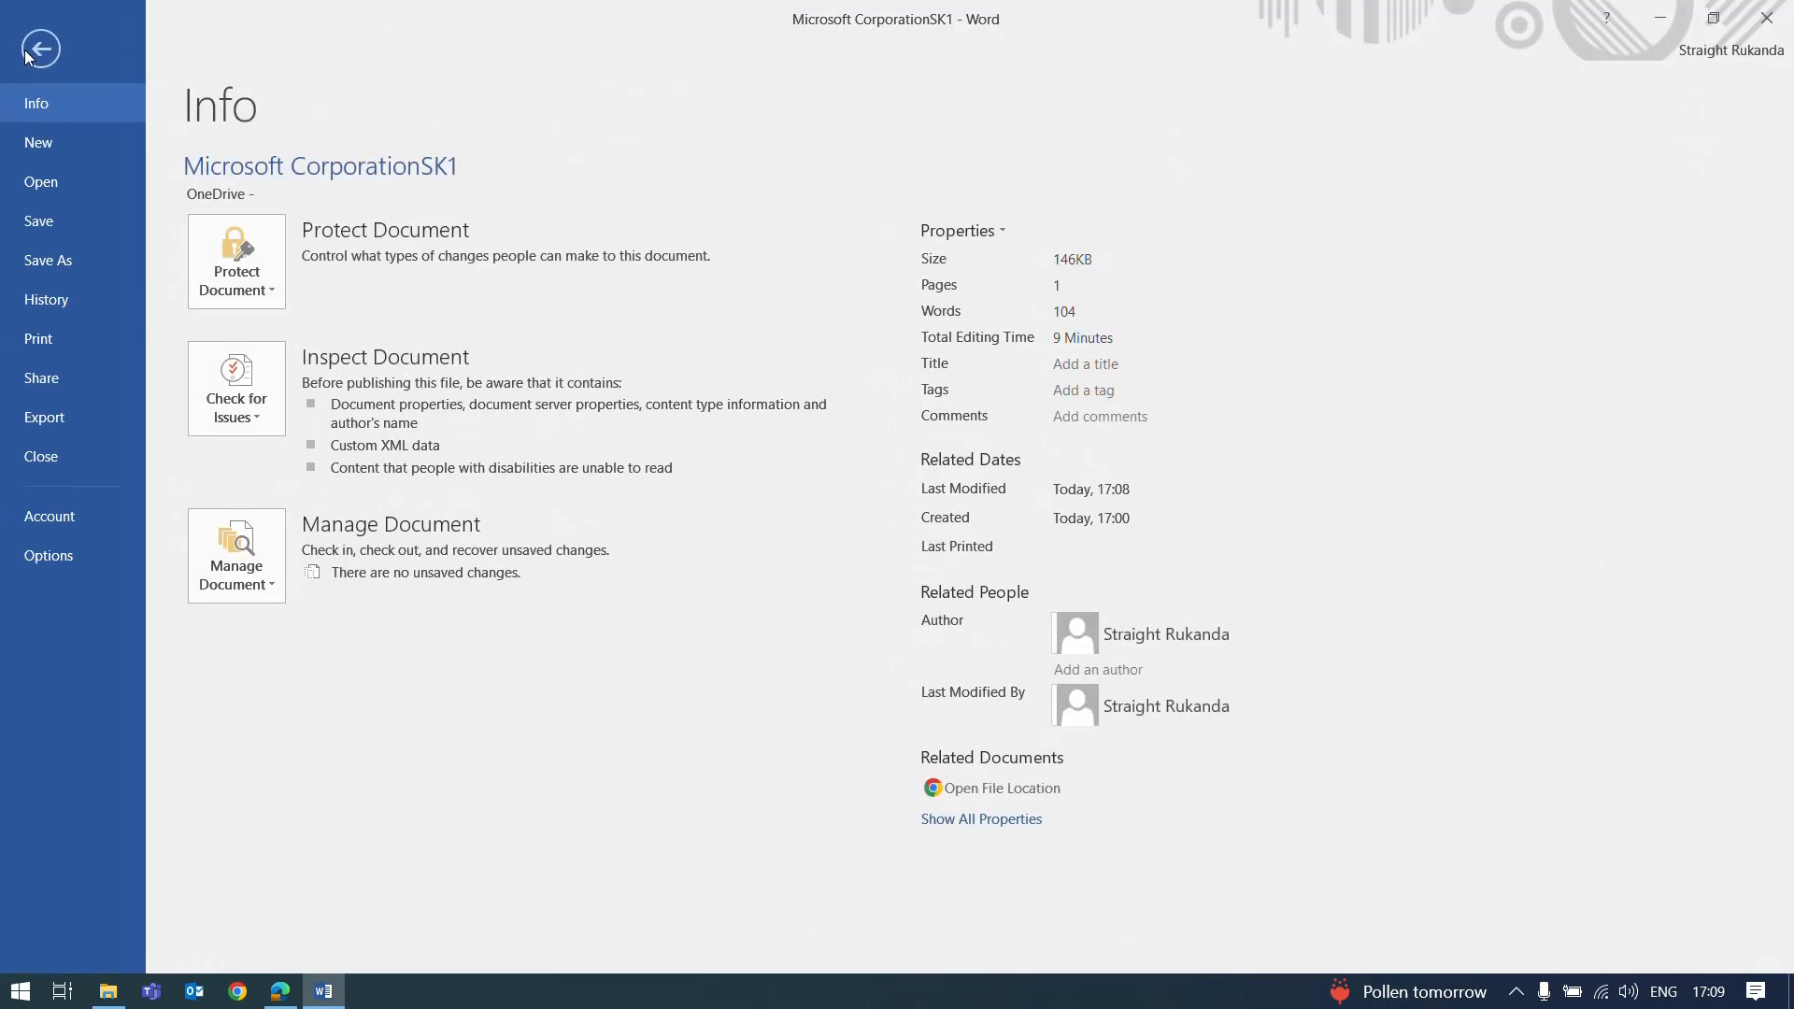
click(48, 264)
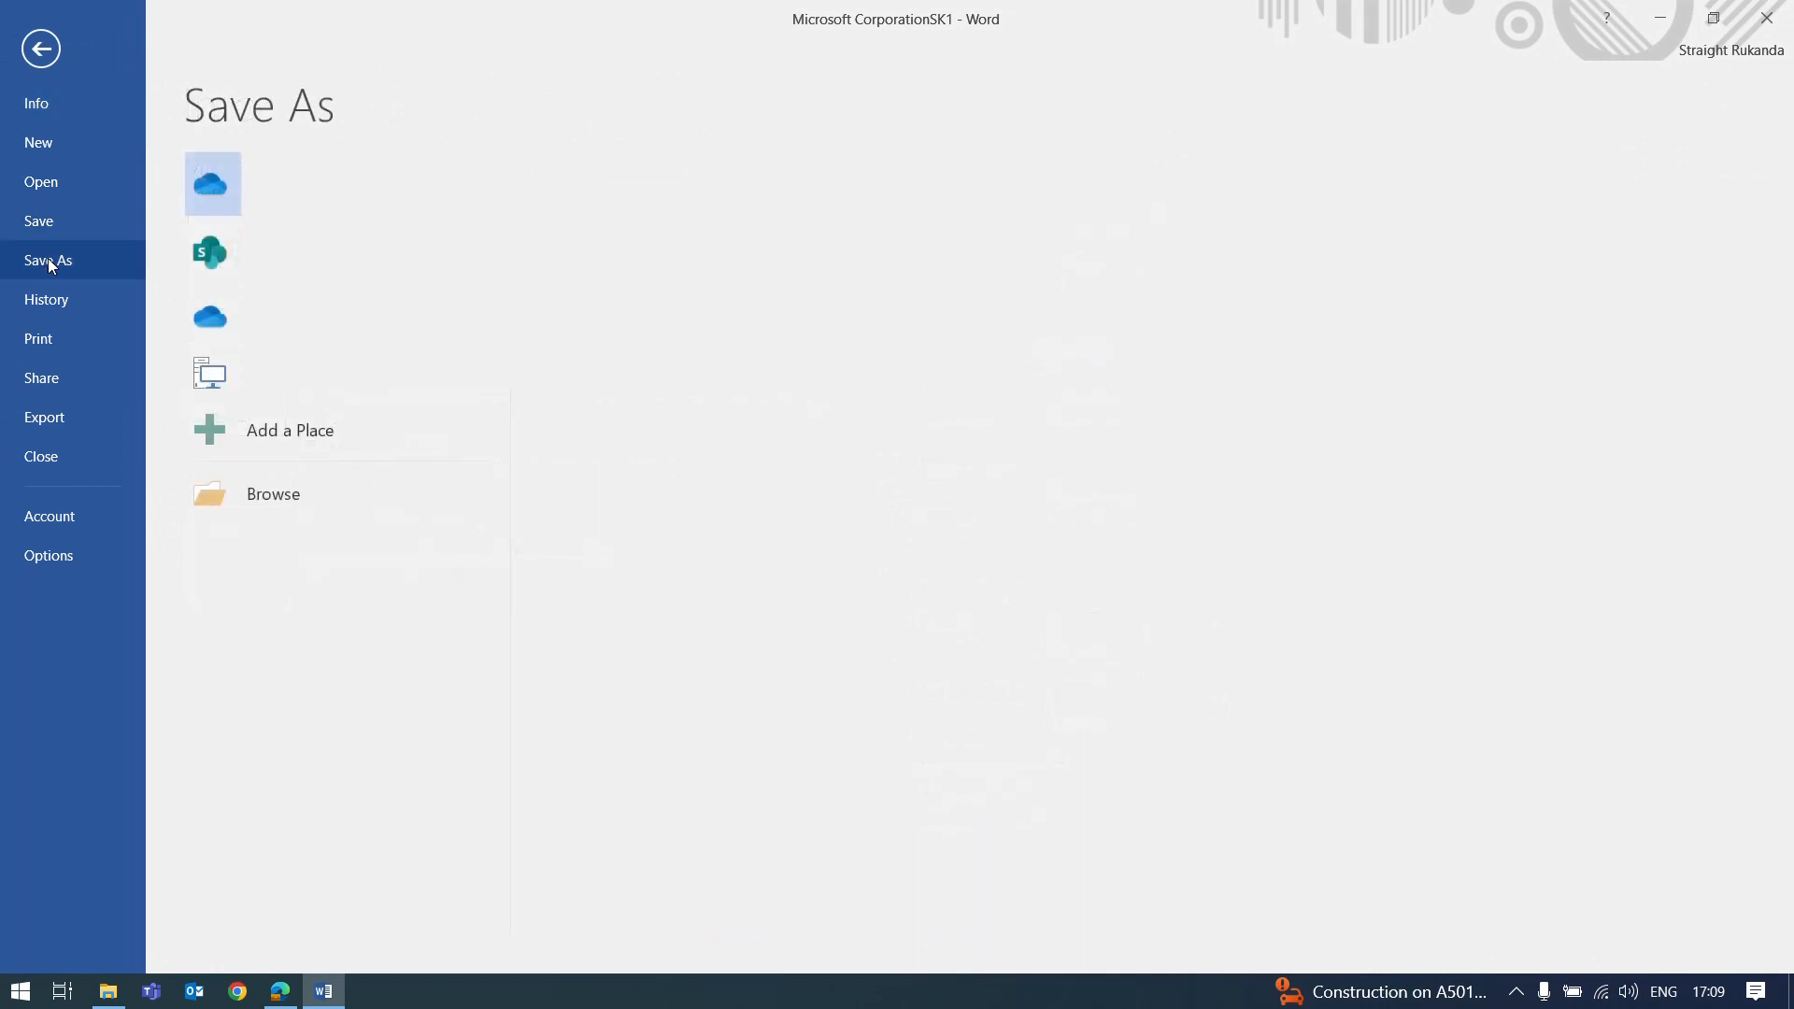
click(264, 501)
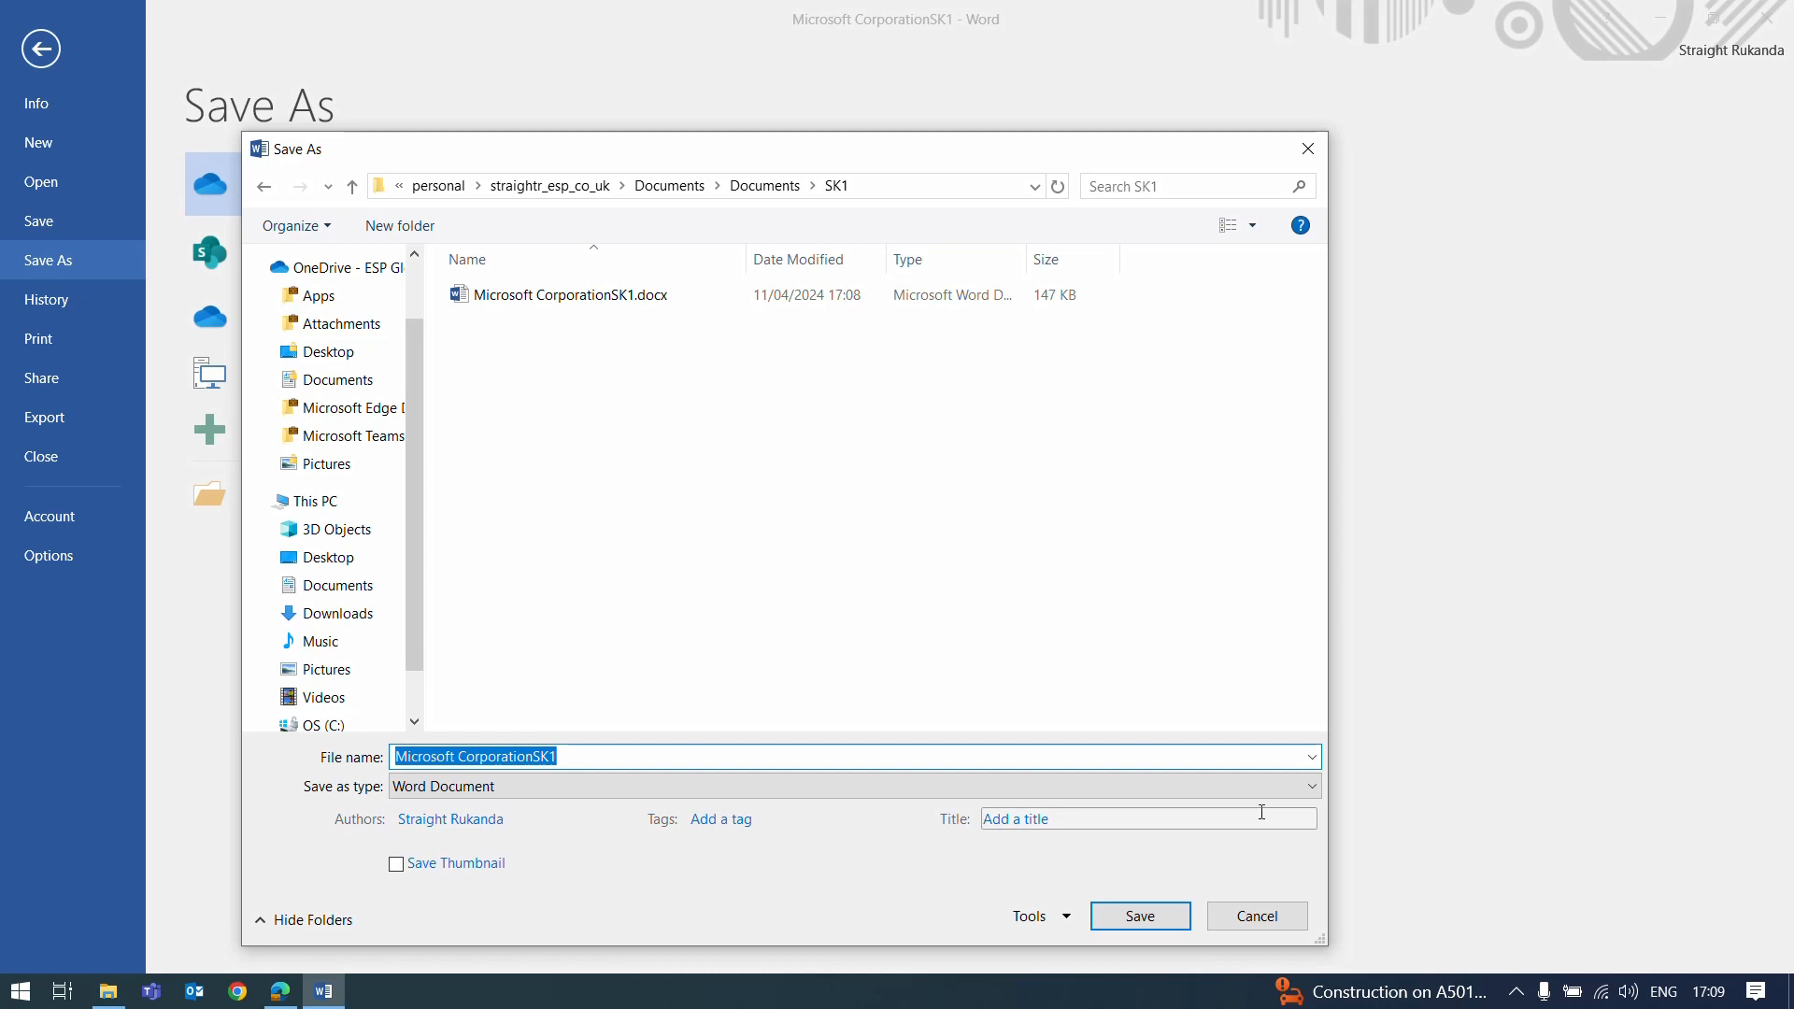
click(1286, 788)
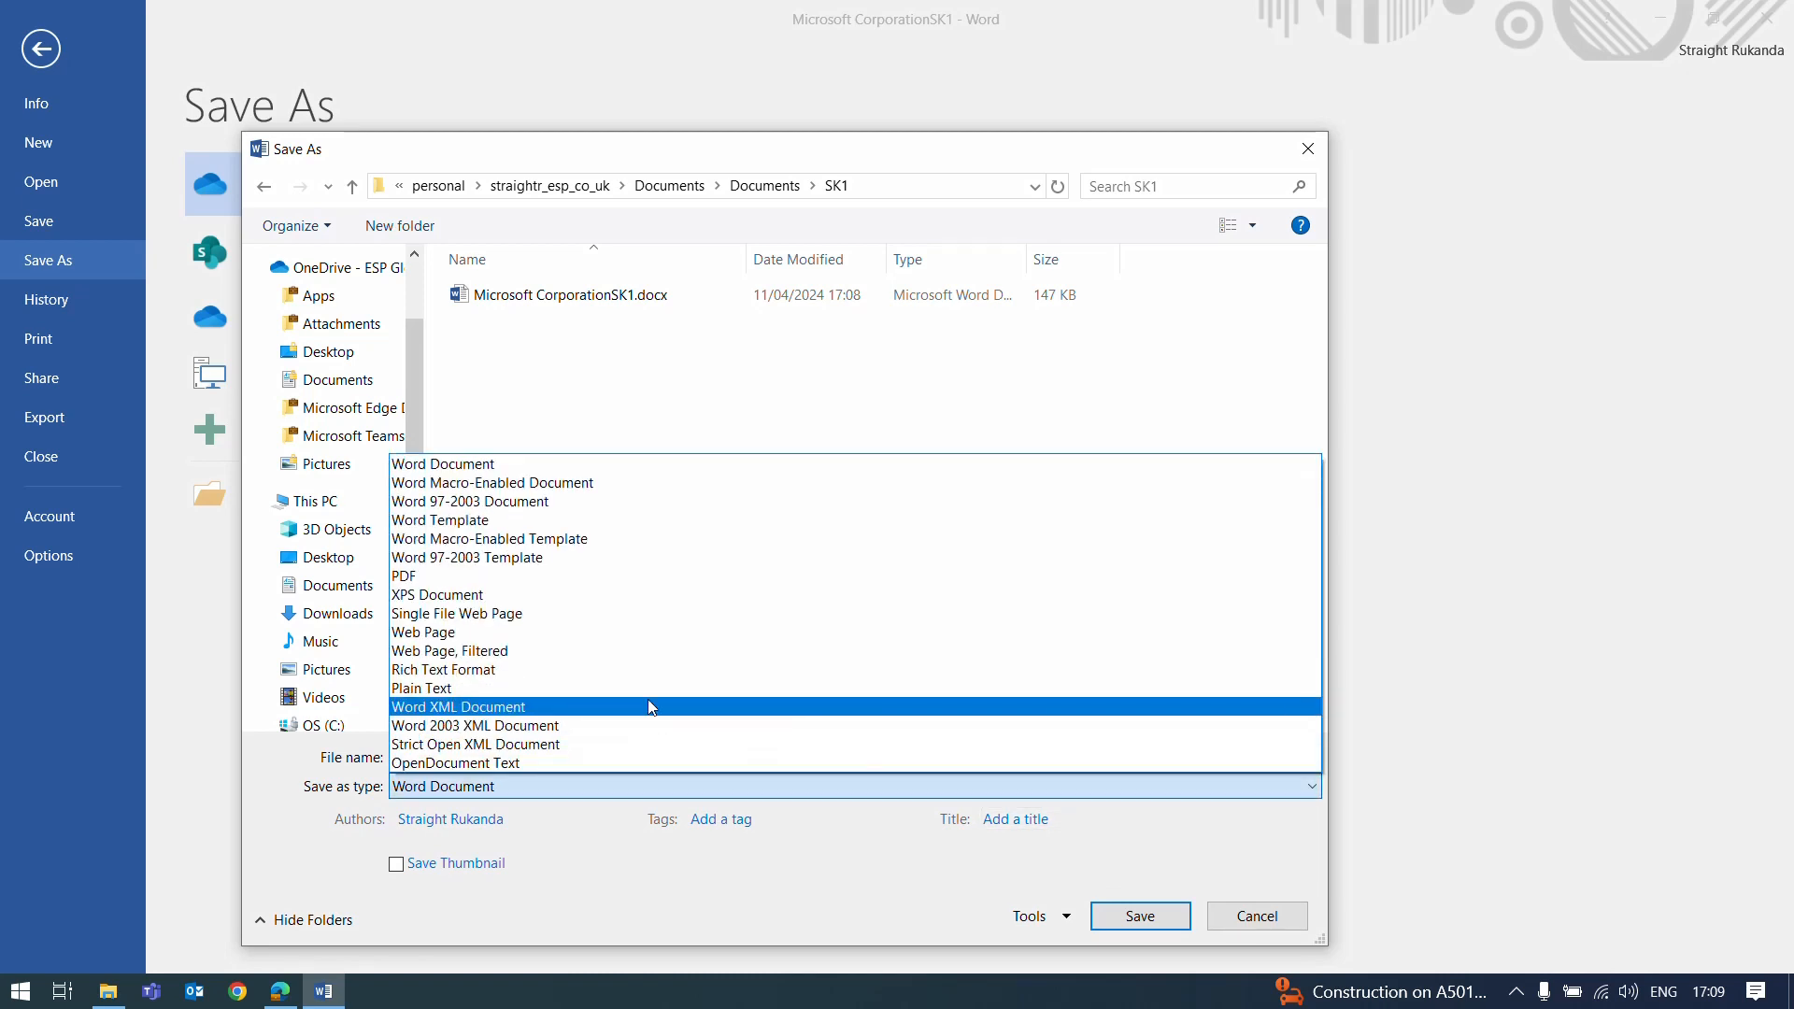
click(461, 576)
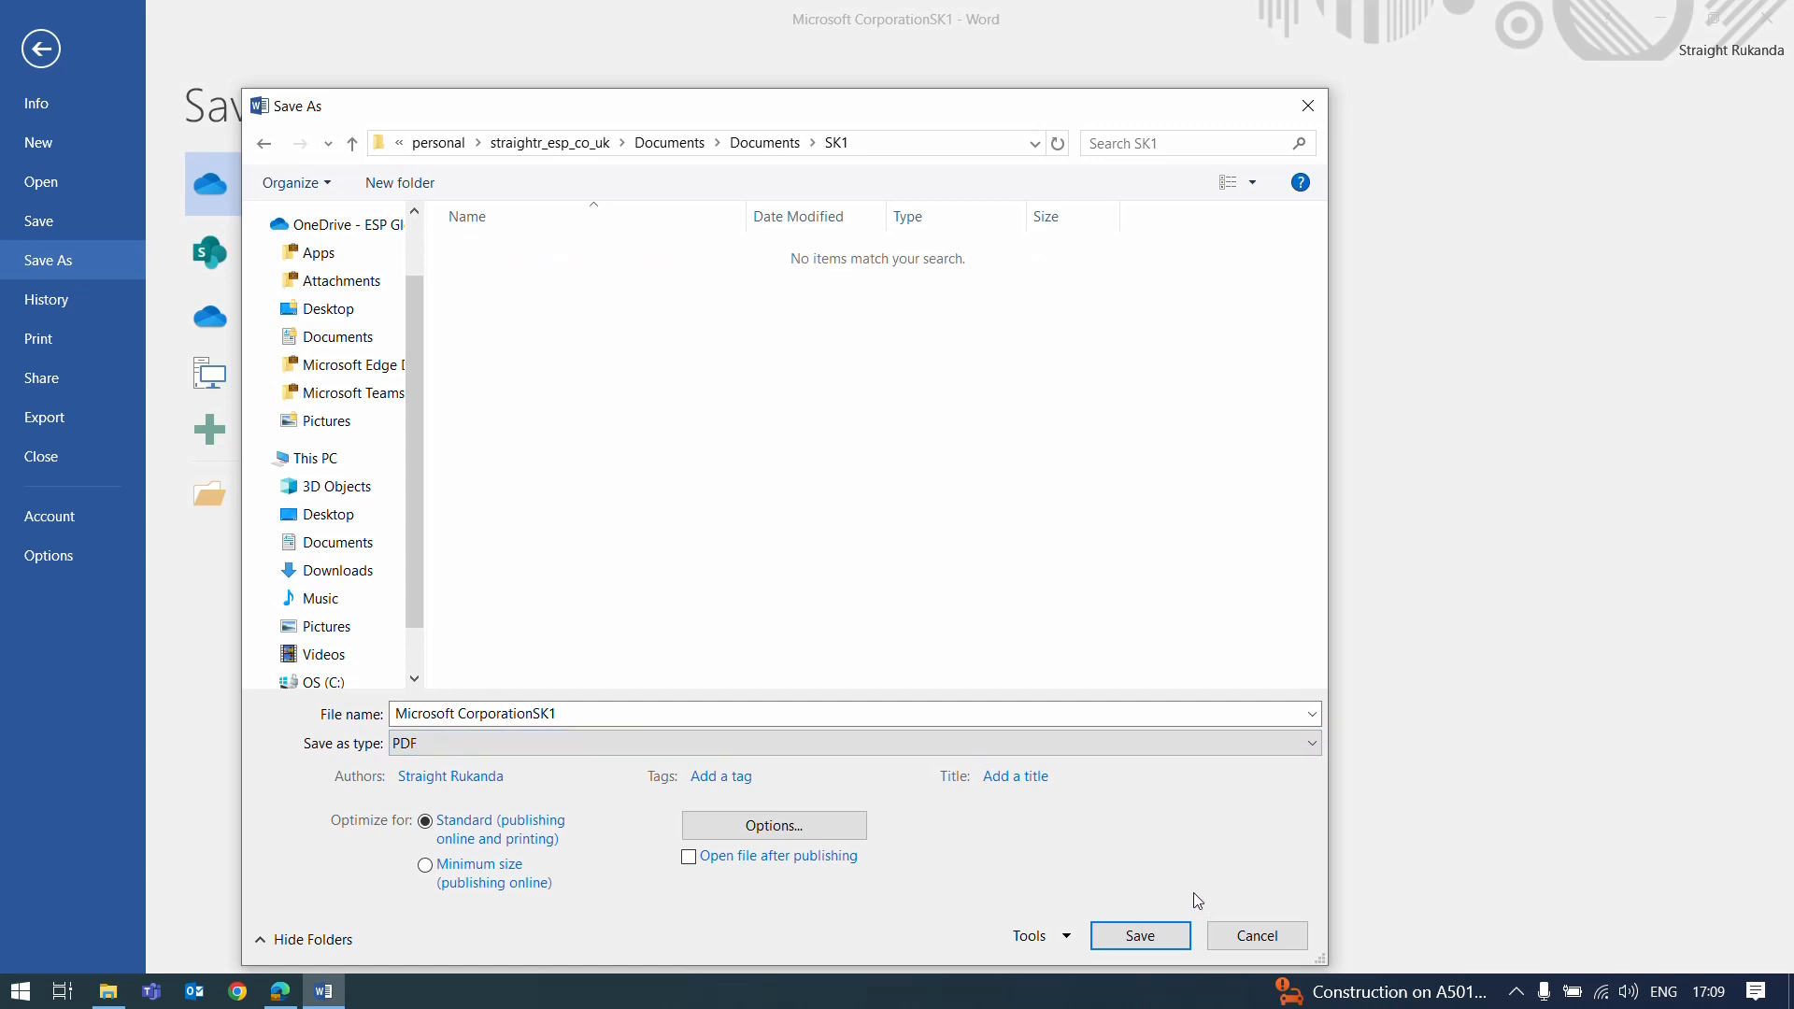
click(1155, 935)
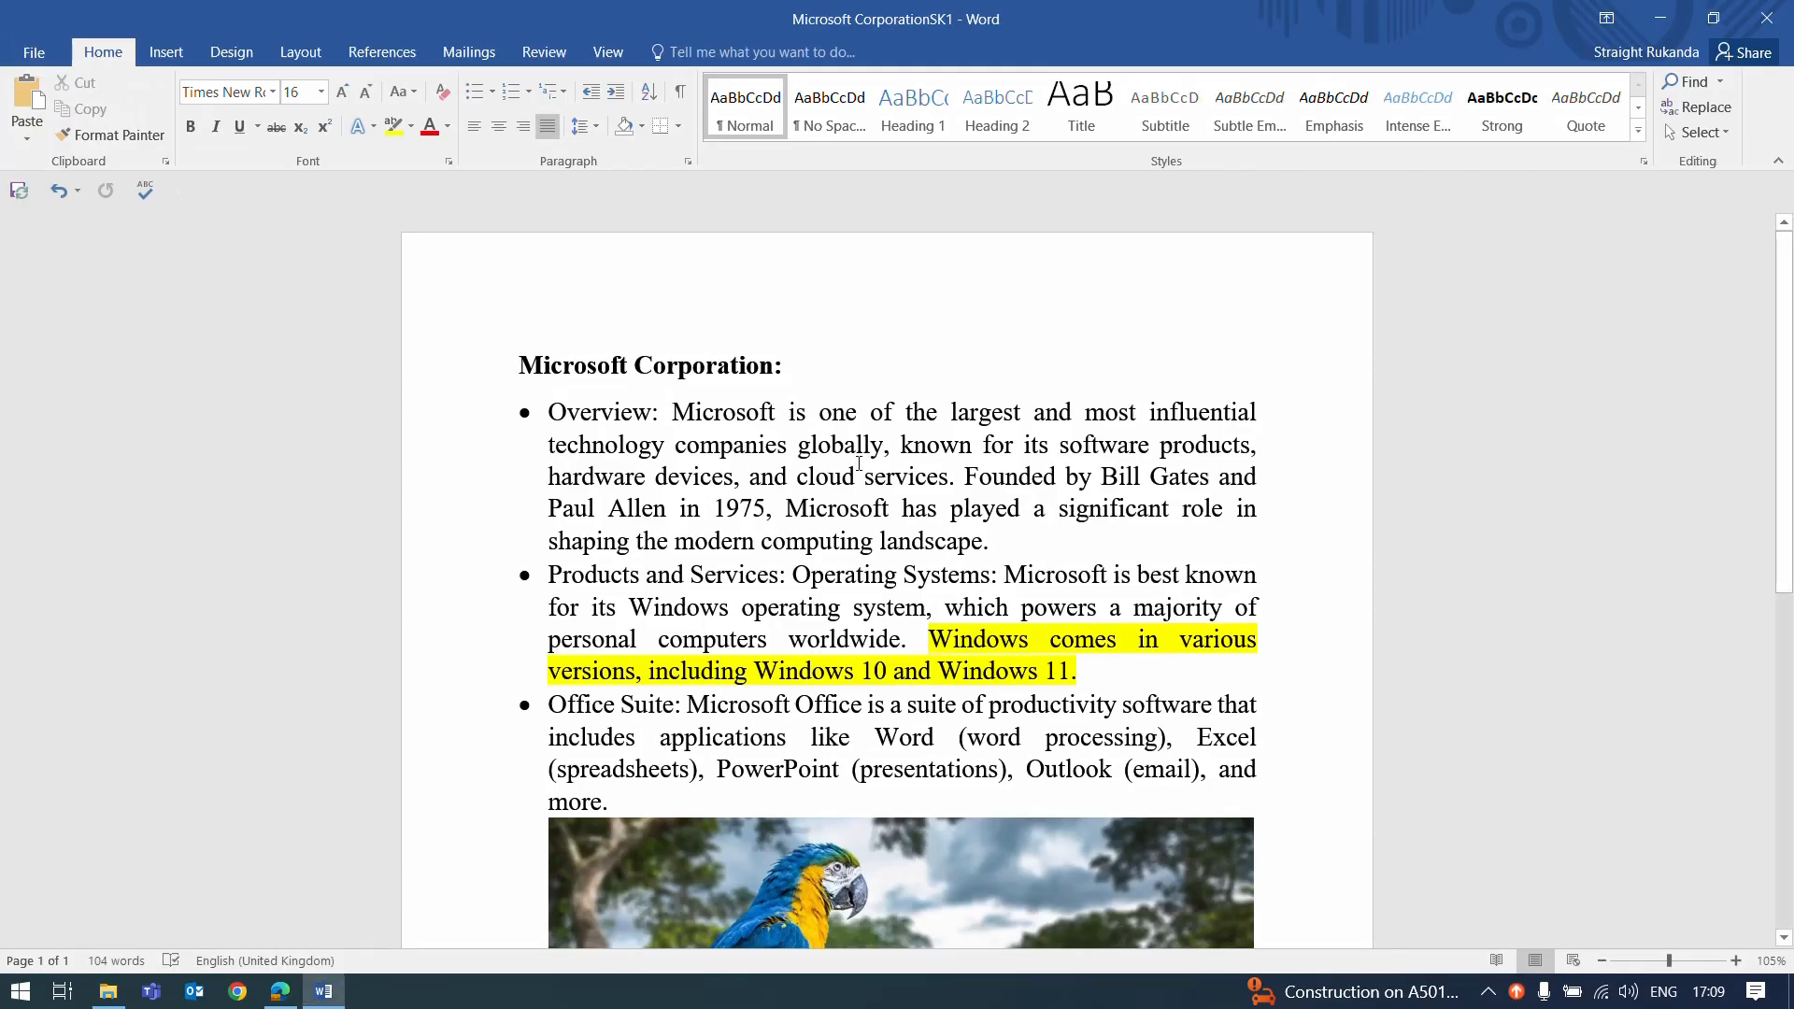
Step: Close Word, check the SK1 folder in File Explorer for the Word and PDF files, and close the window
click(1776, 21)
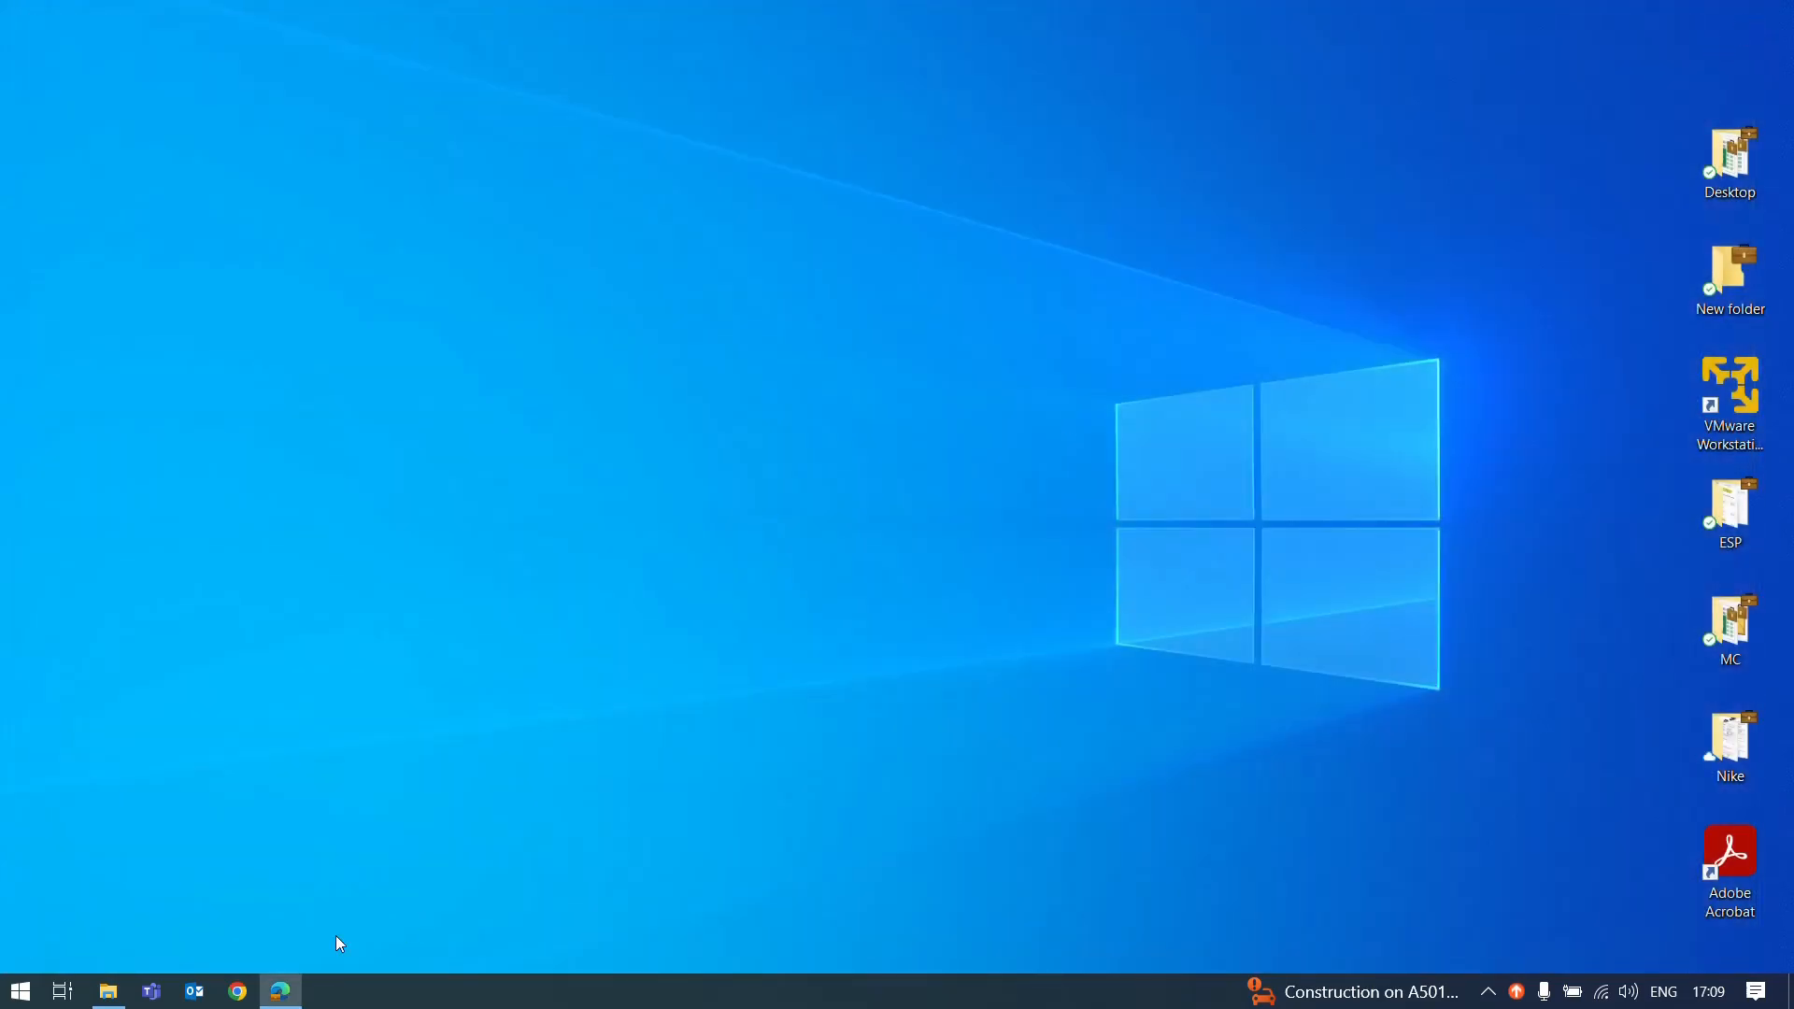
click(110, 993)
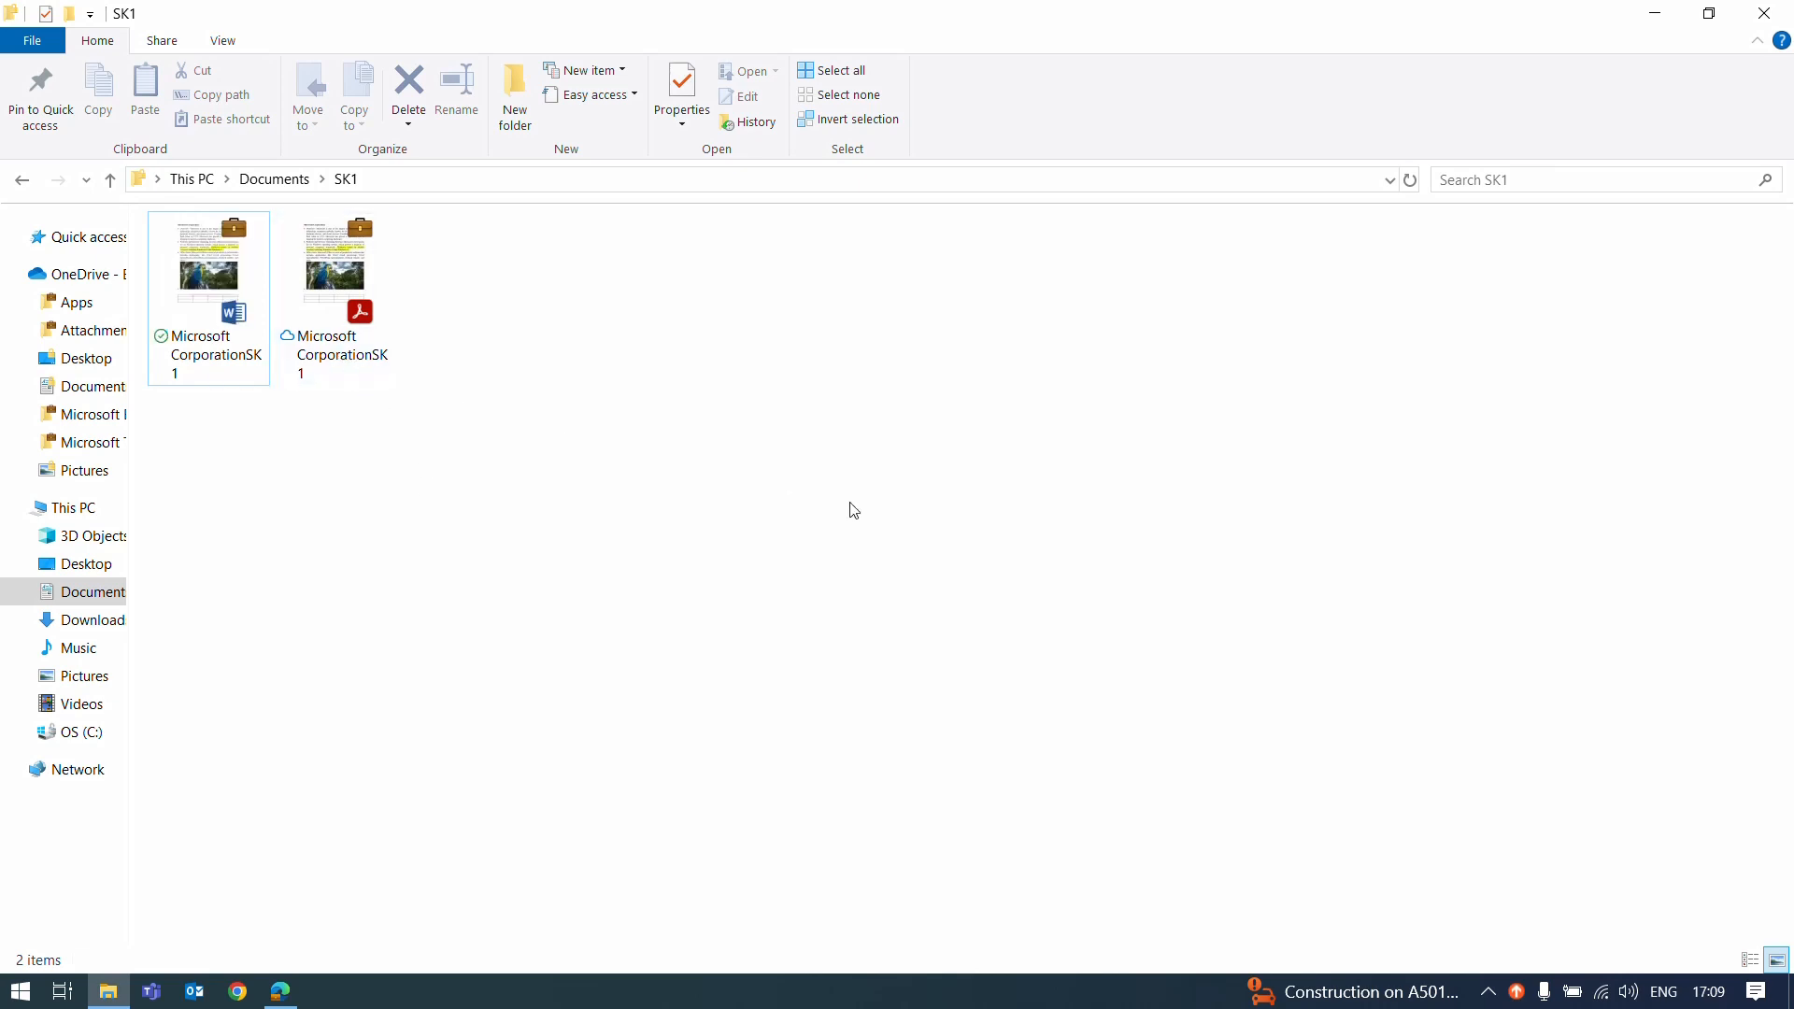
click(1764, 14)
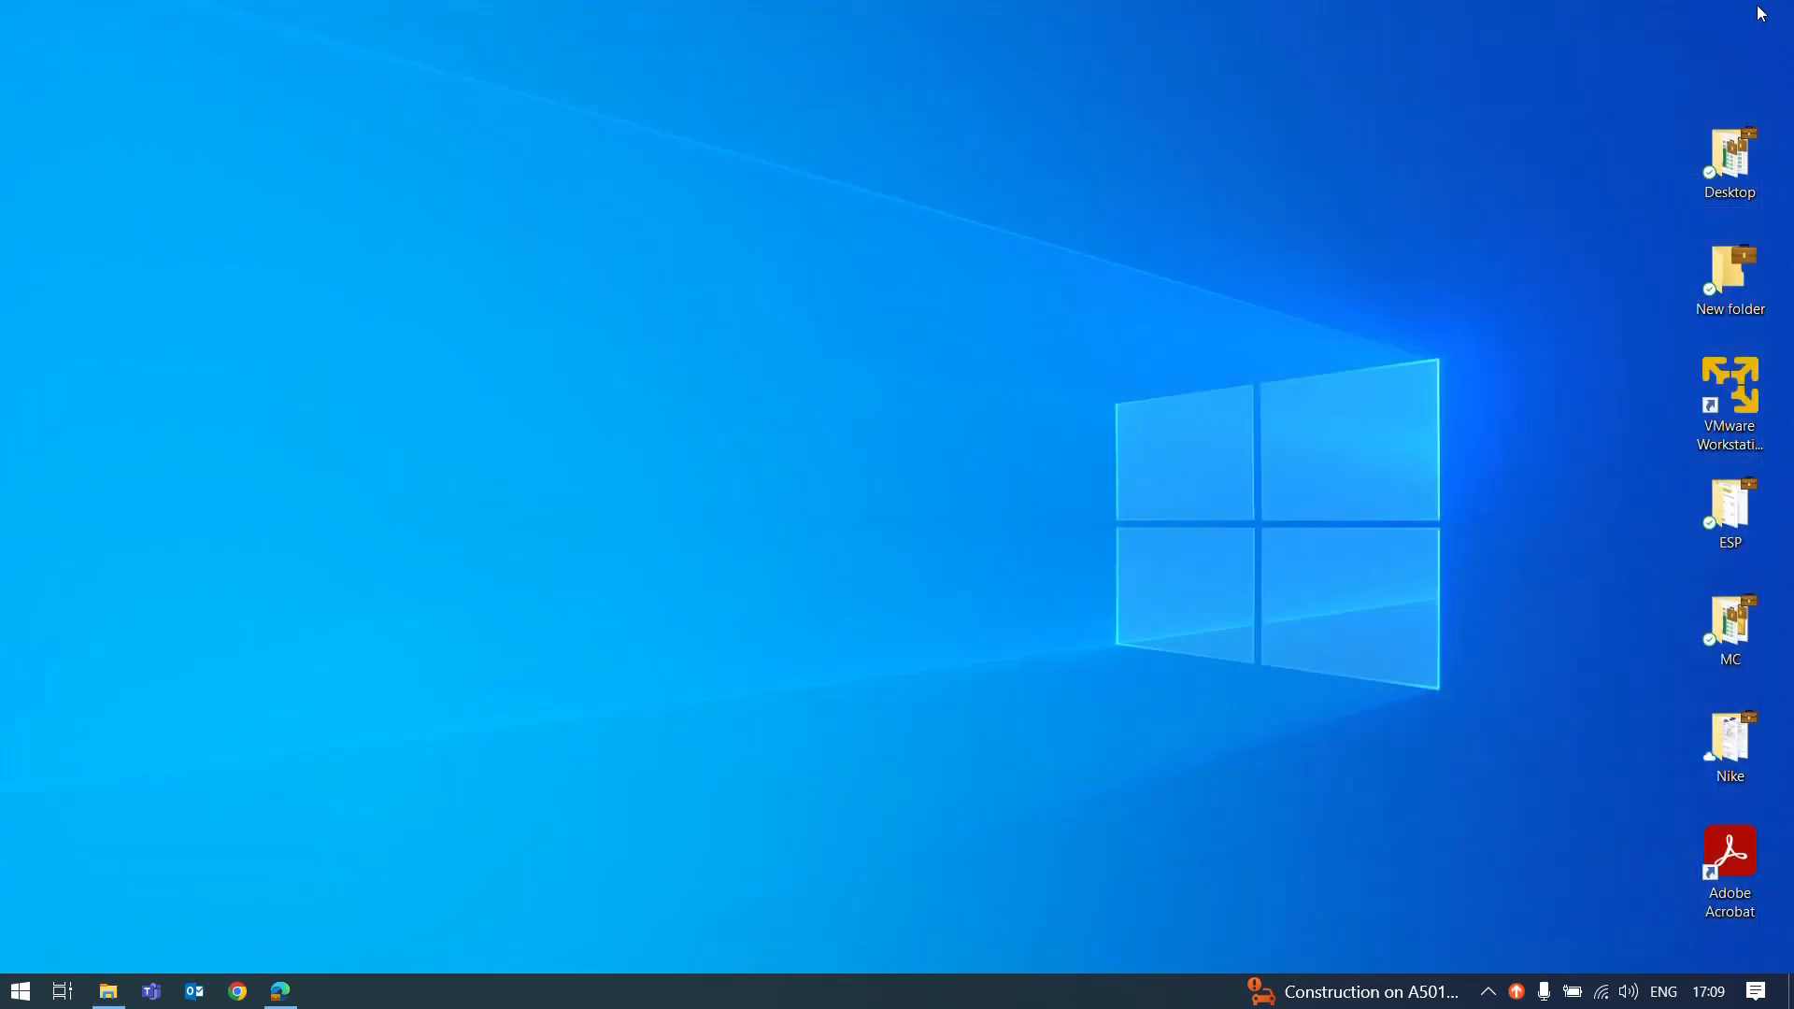